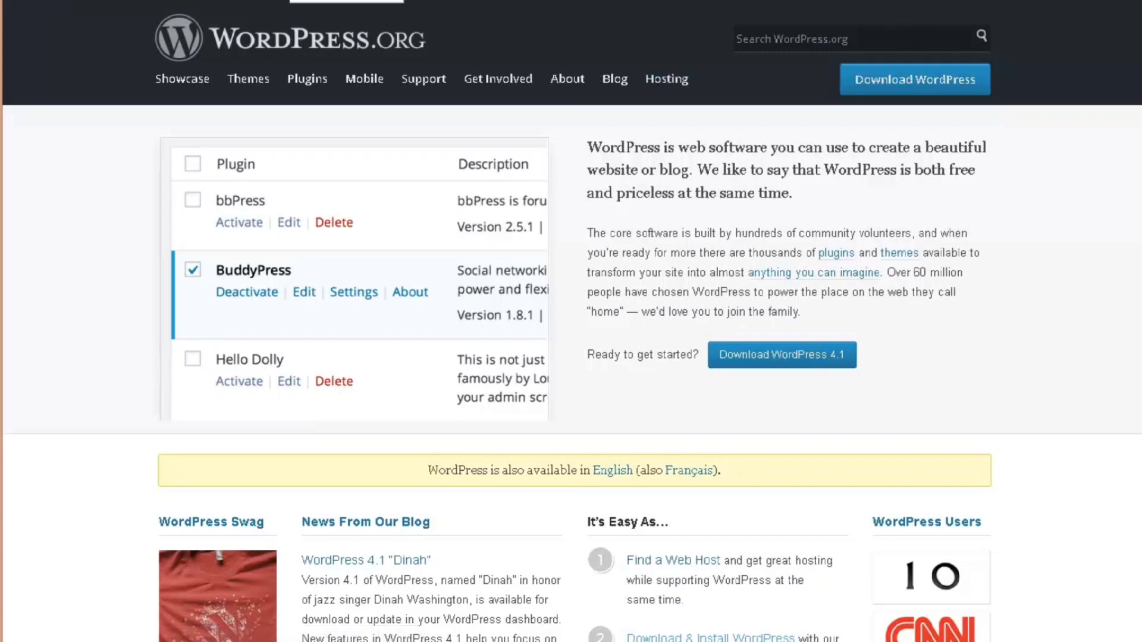
Download the WordPress 4.1 zip package from WordPress.org and save the file
click(808, 356)
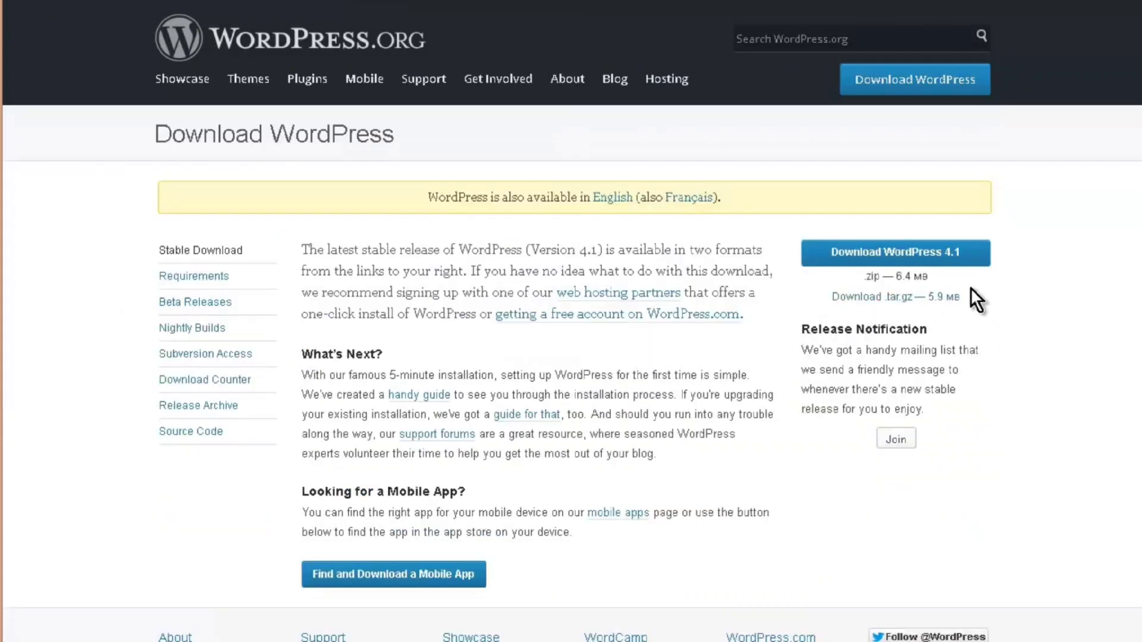
click(949, 265)
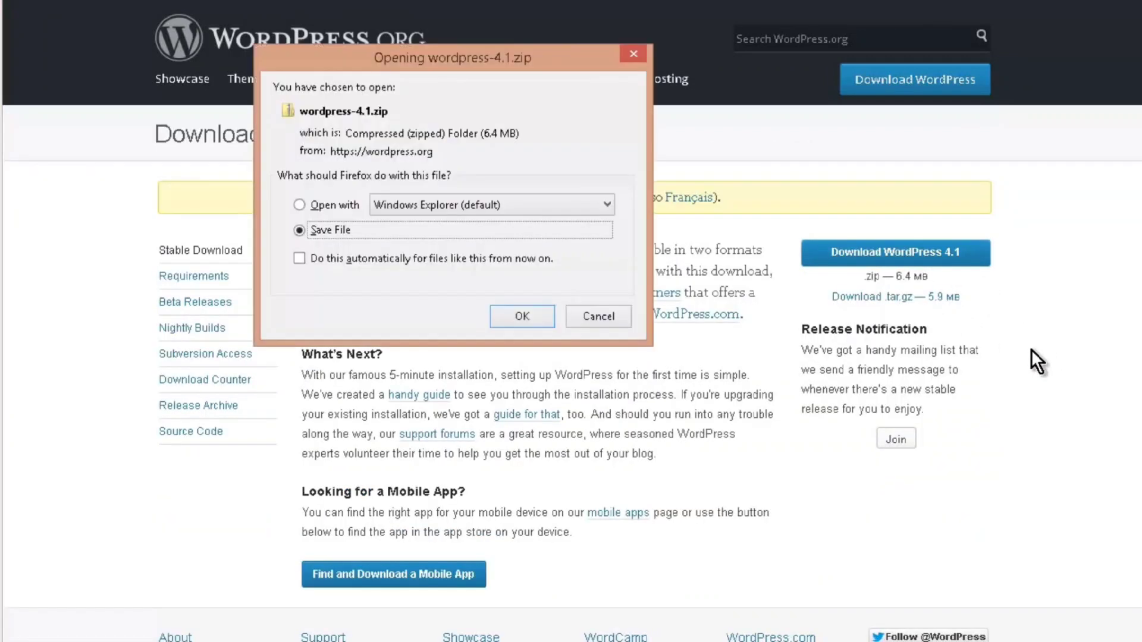
click(533, 315)
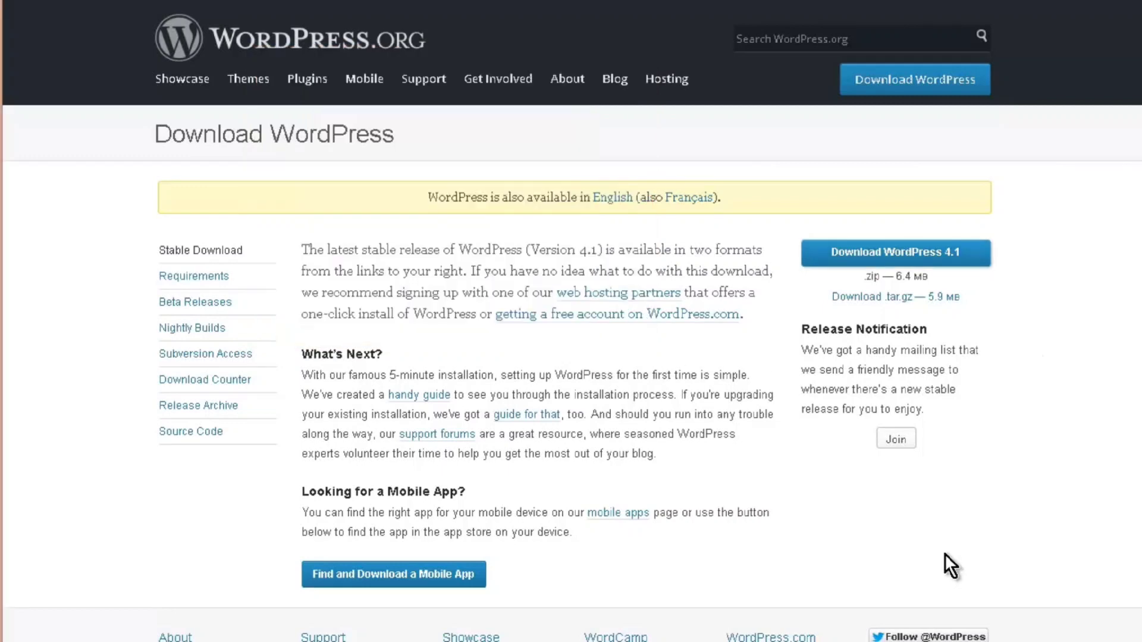
Switch to File Explorer and extract wordpress-4.1.zip in the microblog folder with 7-Zip
key(alt+Tab)
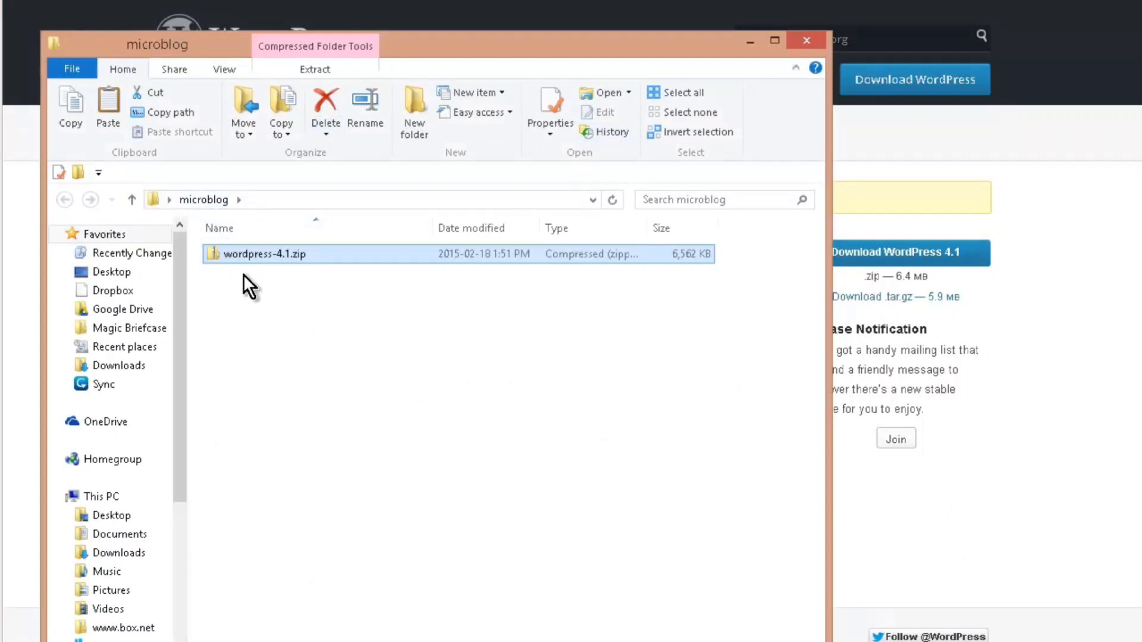
right_click(265, 255)
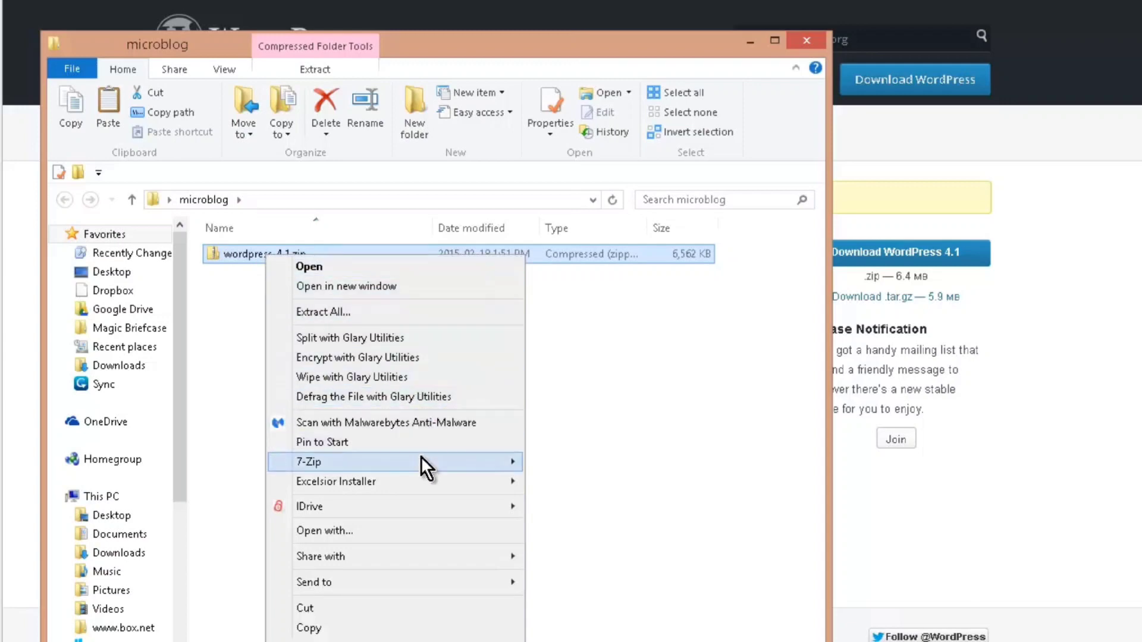
mouse_move(422, 464)
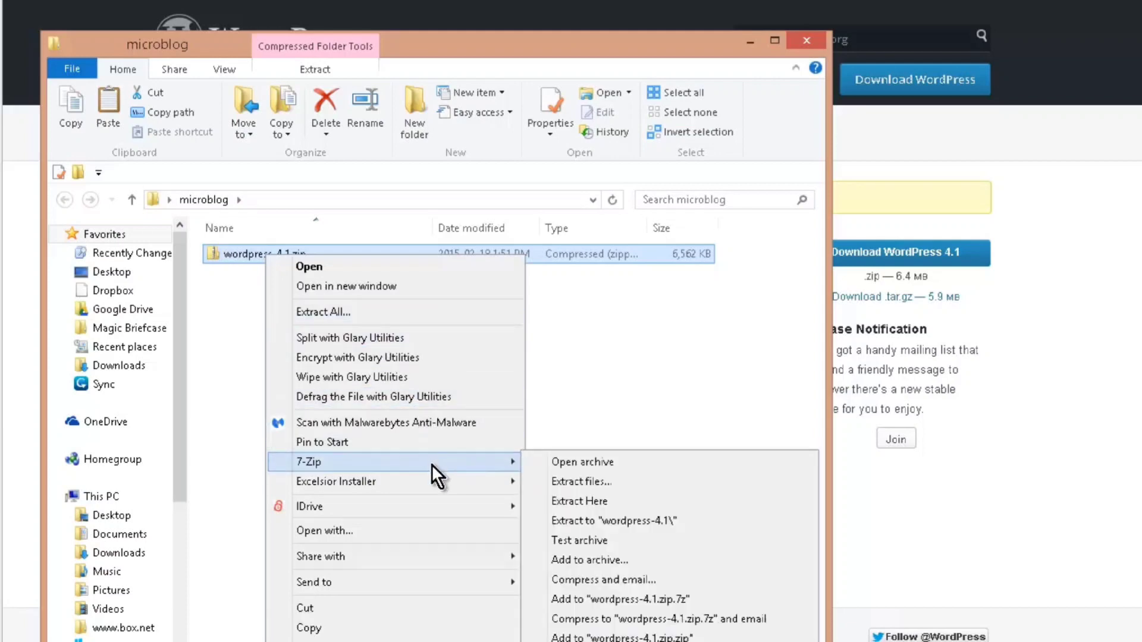
click(651, 482)
click(559, 423)
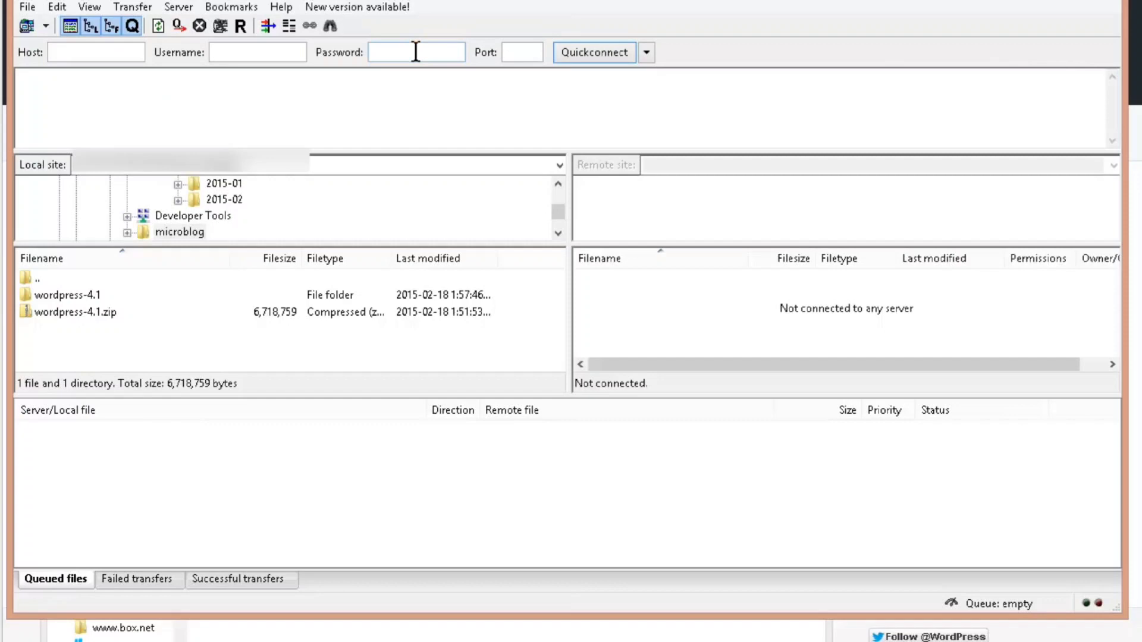
Connect FileZilla to the hosting server through a saved site and create a directory named micro-blog in the remote root
click(30, 7)
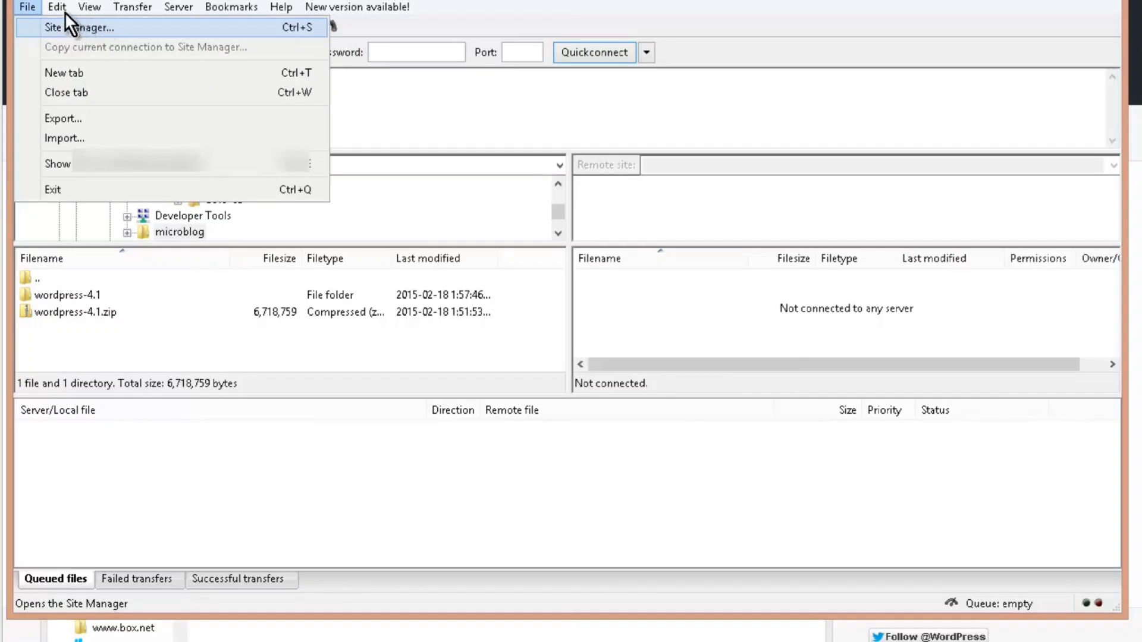
click(26, 5)
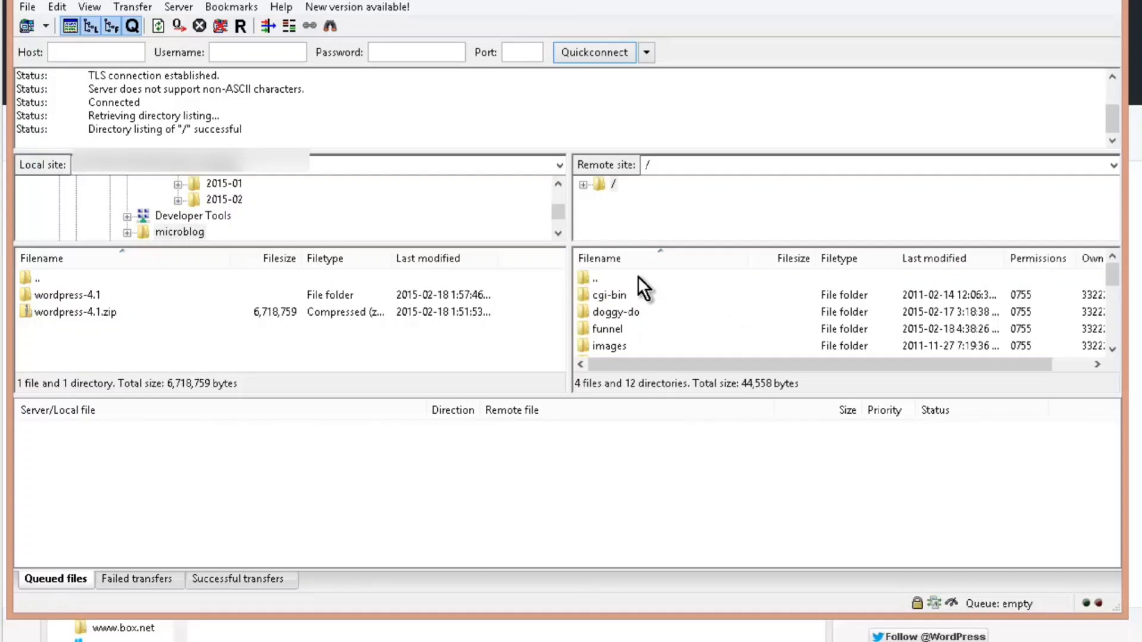
click(605, 281)
right_click(605, 281)
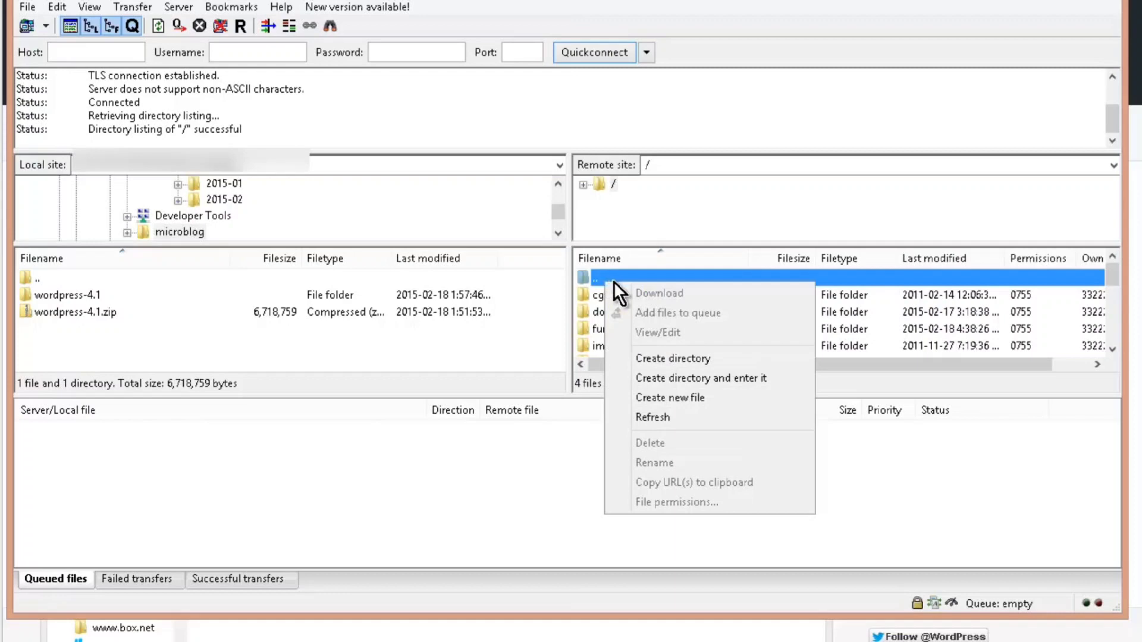
click(754, 358)
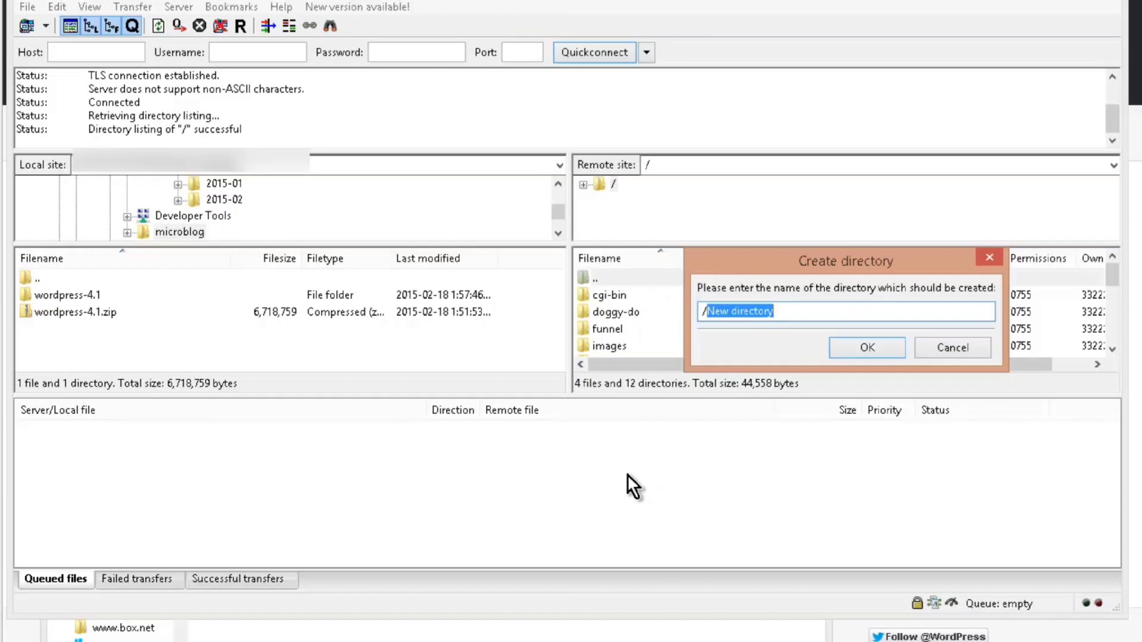
text(mi)
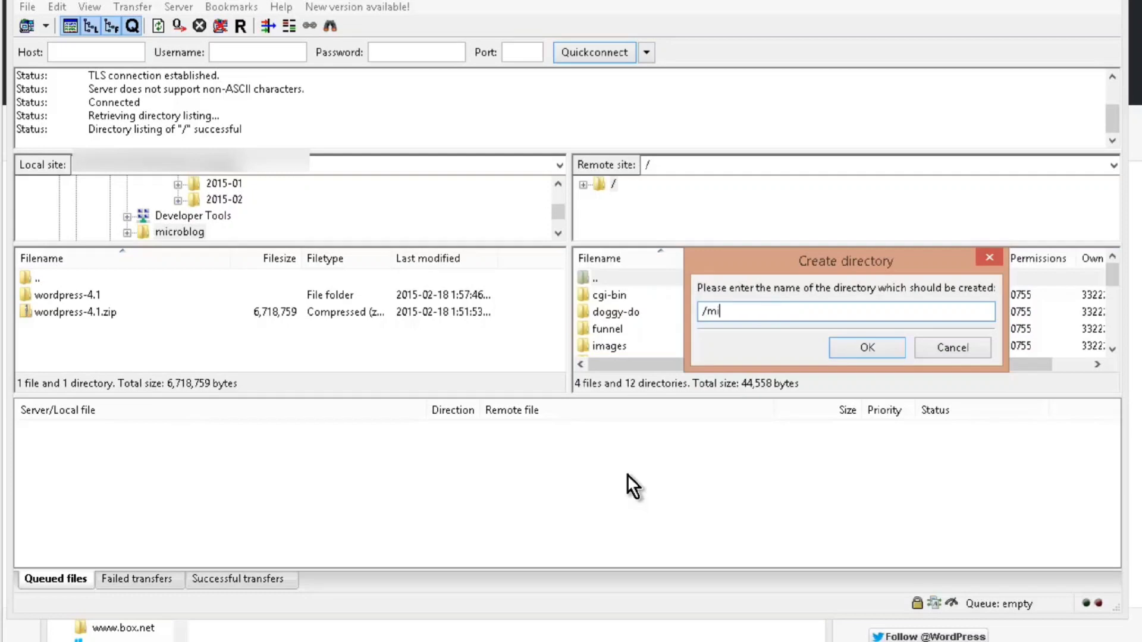
text(cro-blog)
click(879, 352)
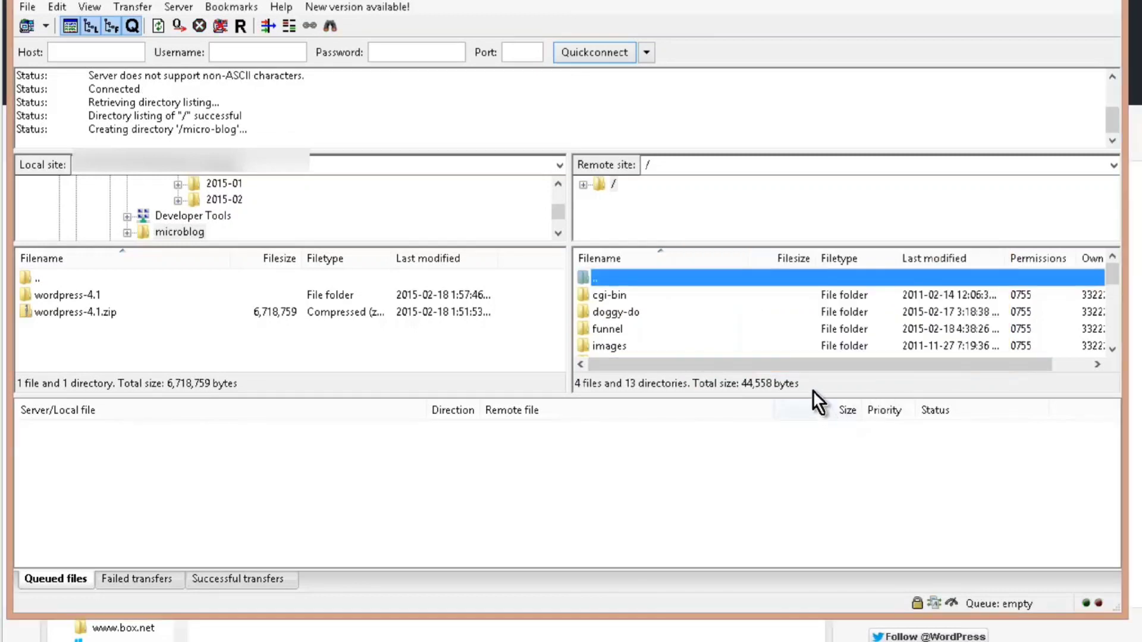
Upload all contents of the local wordpress-4.1\wordpress folder into the remote micro-blog directory
click(634, 315)
scroll(637, 314, down, 1)
double_click(630, 350)
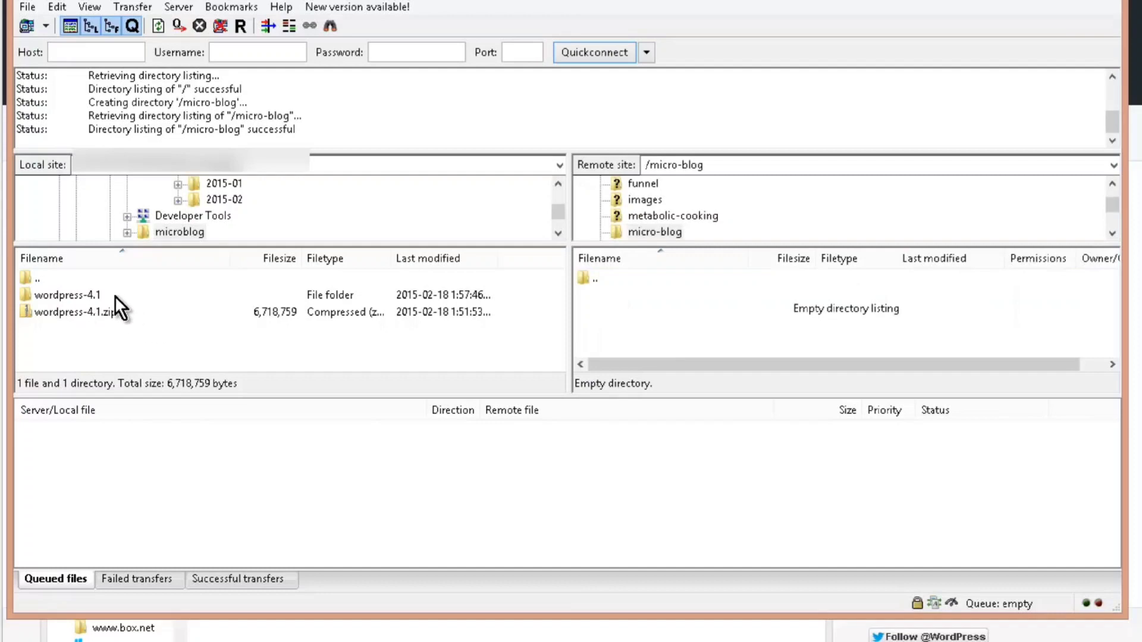
double_click(100, 295)
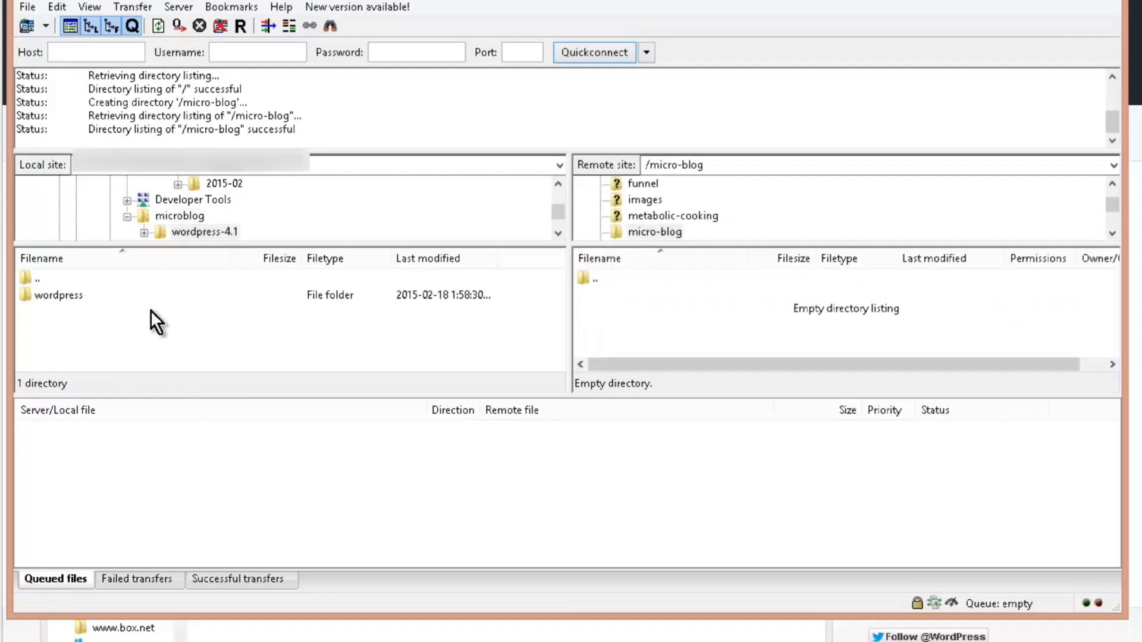
double_click(74, 297)
click(81, 297)
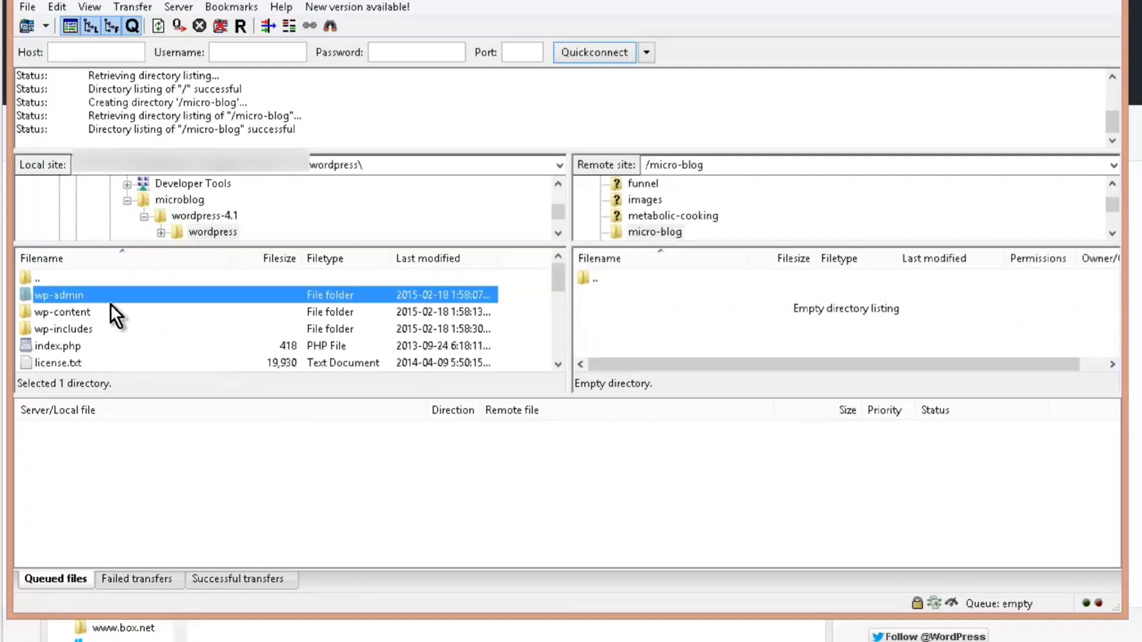
key(ctrl+a)
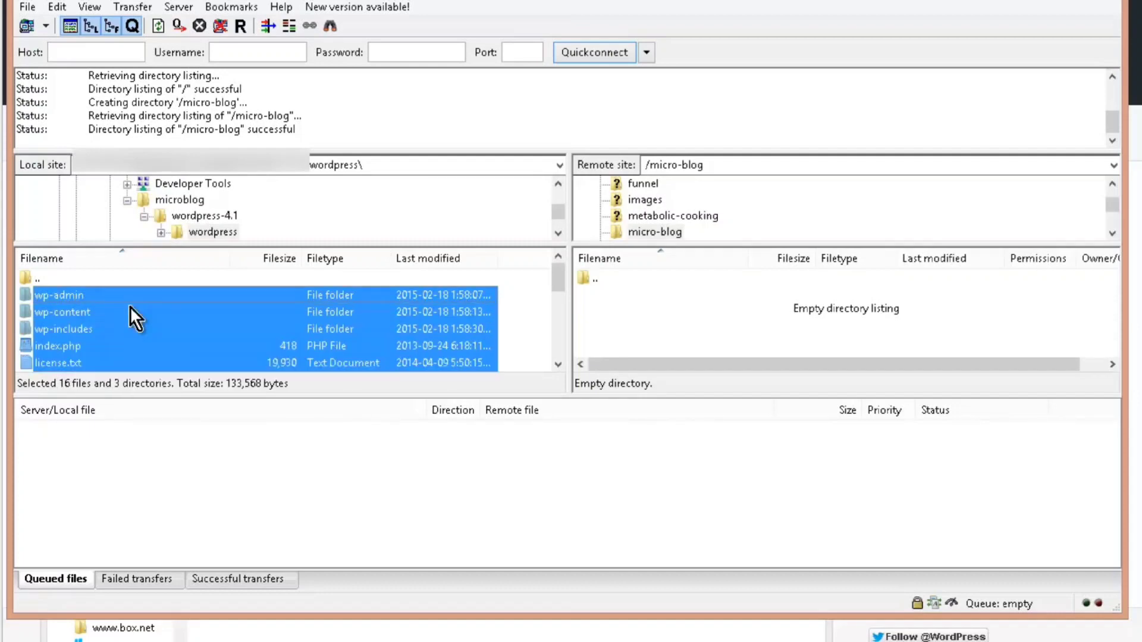
right_click(130, 306)
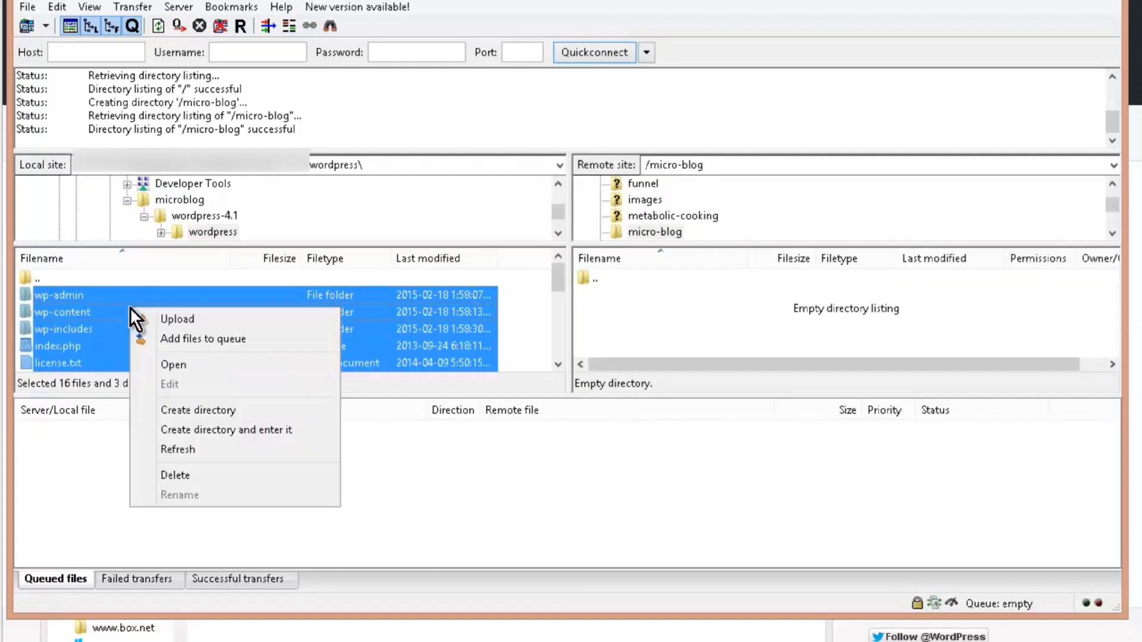
click(160, 322)
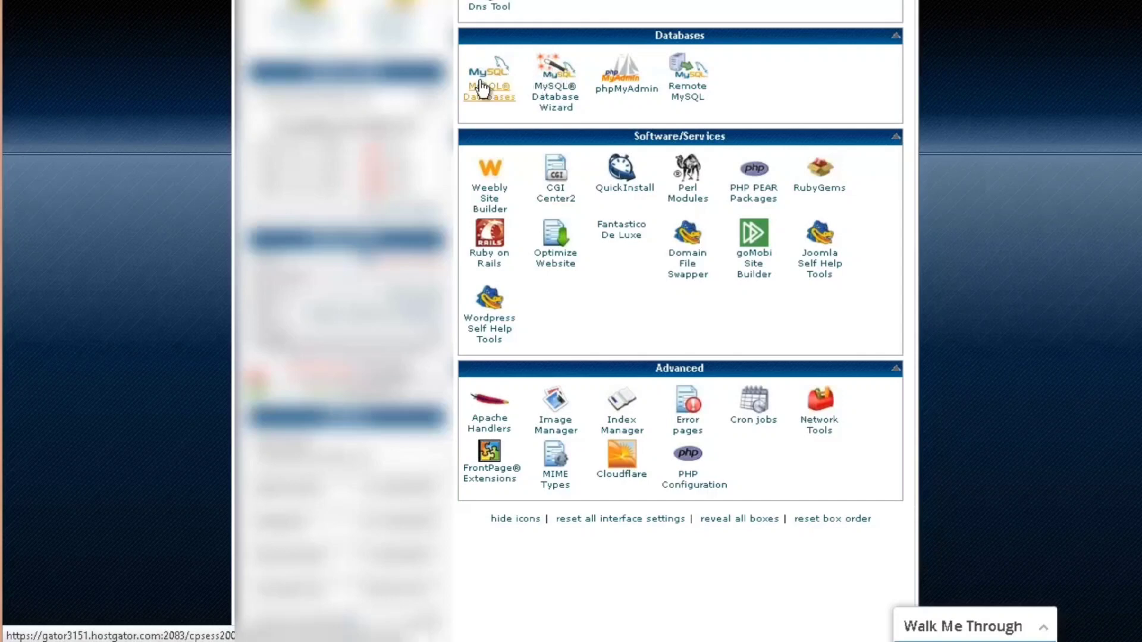
Create a database named microblog with the MySQL Database Wizard in the HostGator control panel
click(559, 75)
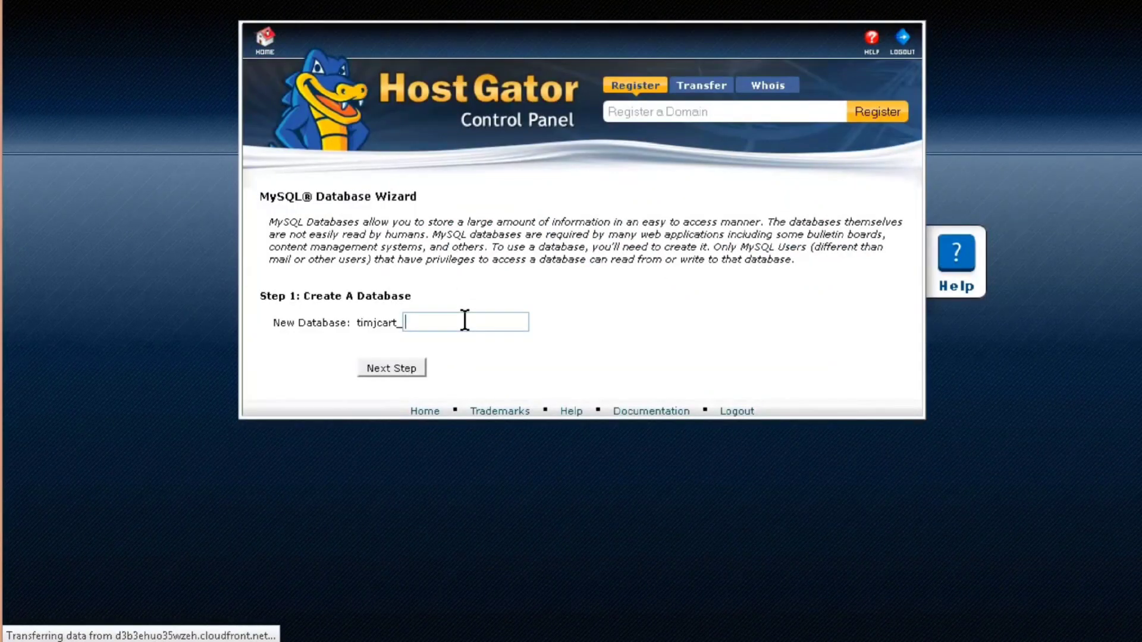
text(microblog)
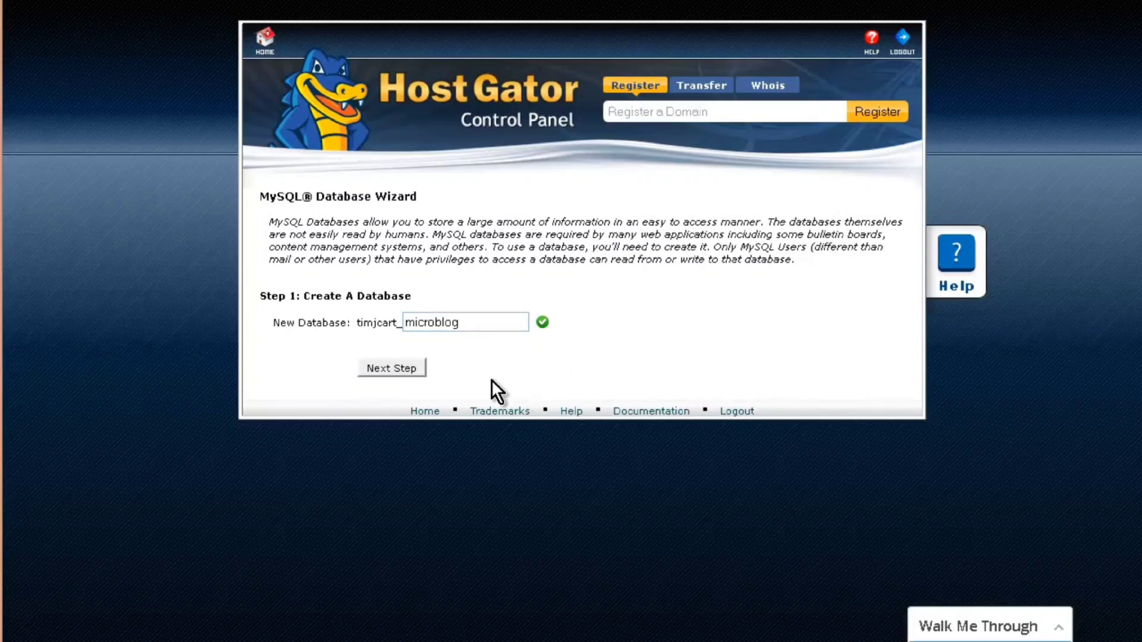
click(399, 373)
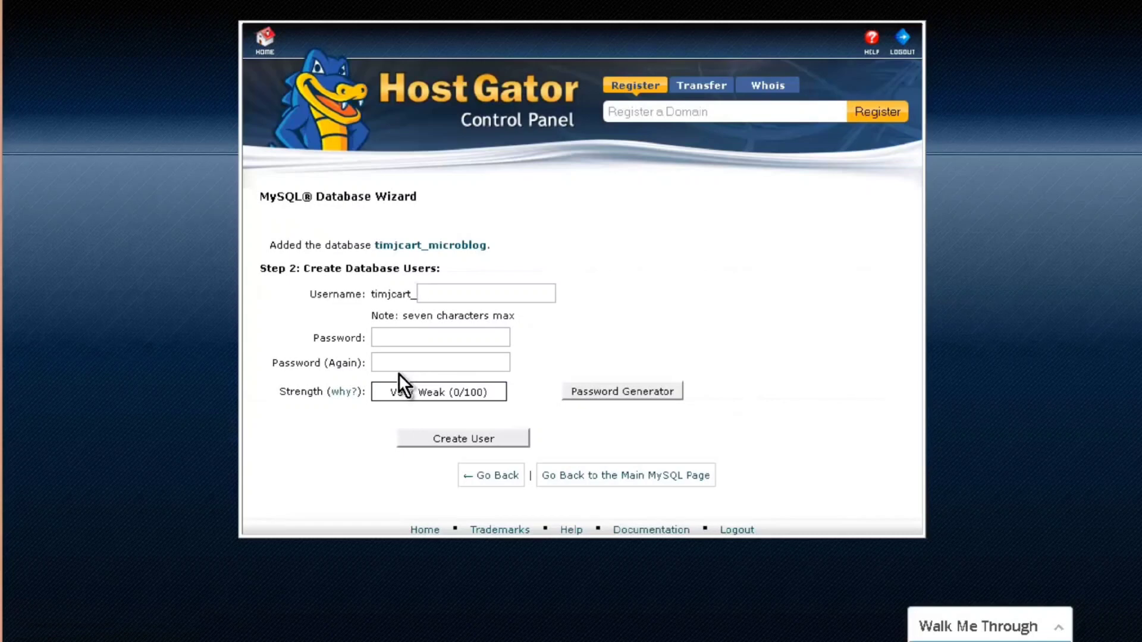
Create the database user microbl with a generated password, copying that password before using it
text(microbl)
click(619, 395)
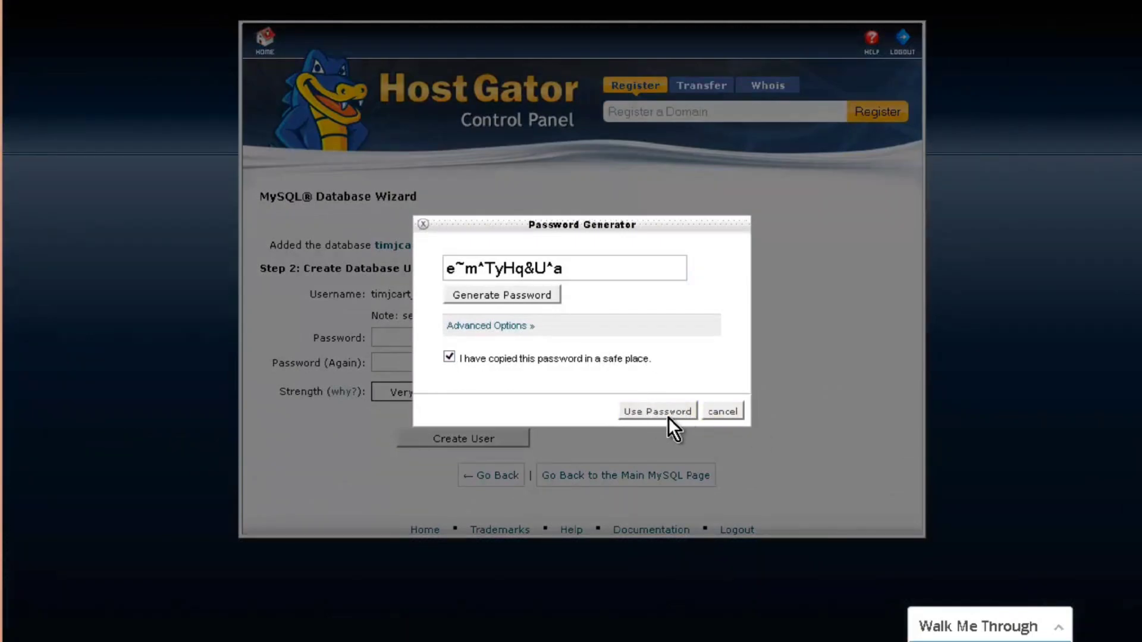
drag(571, 268, 384, 267)
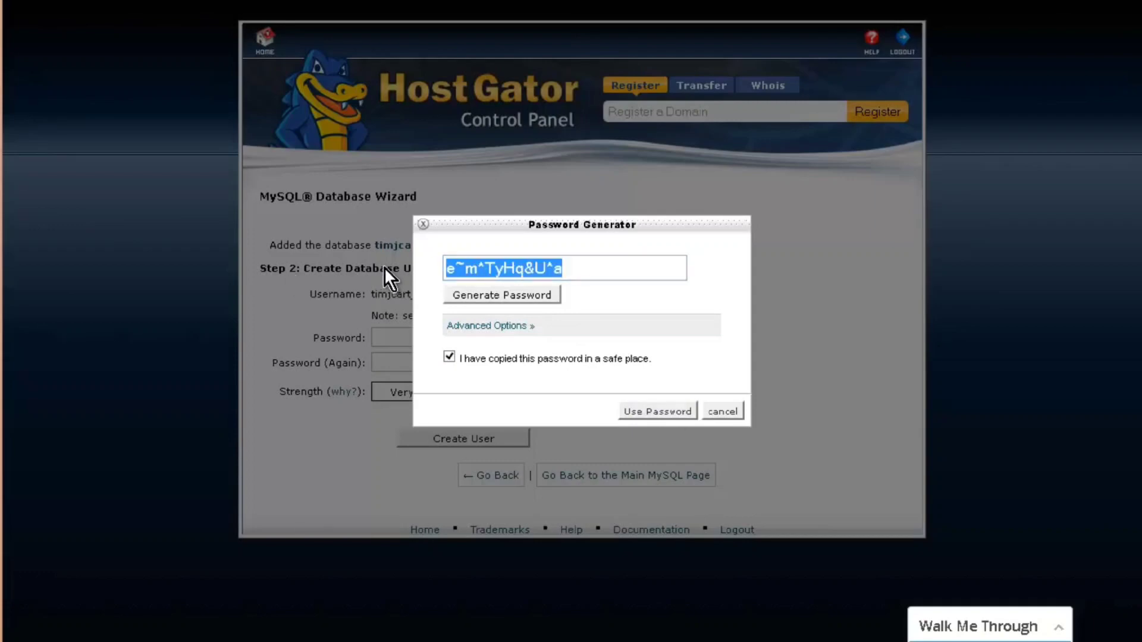
right_click(513, 264)
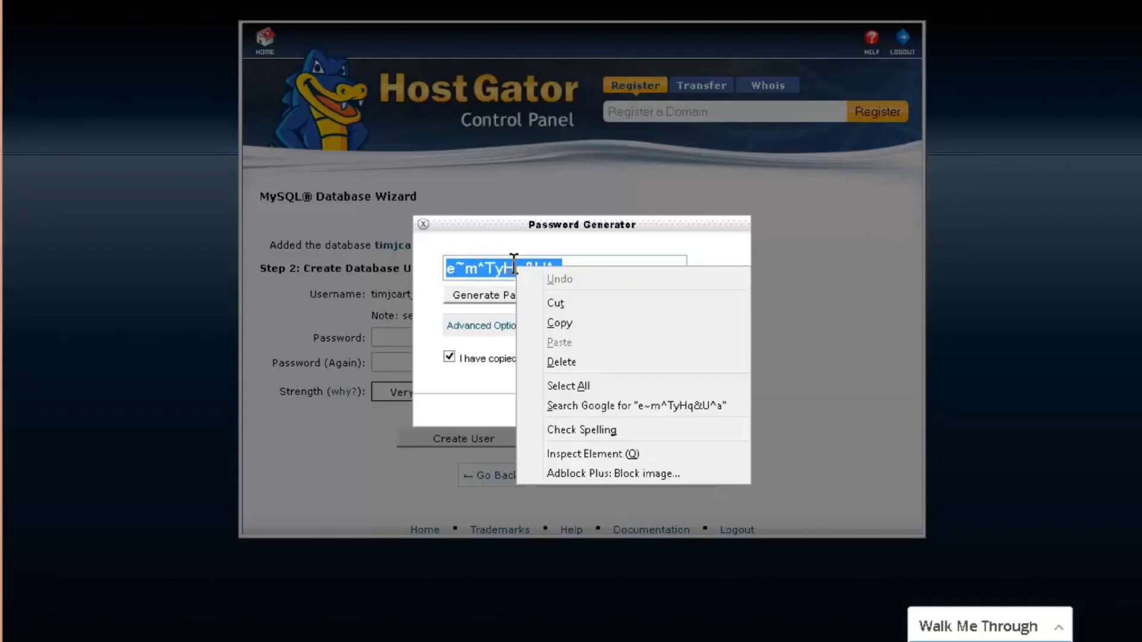
click(564, 321)
click(651, 411)
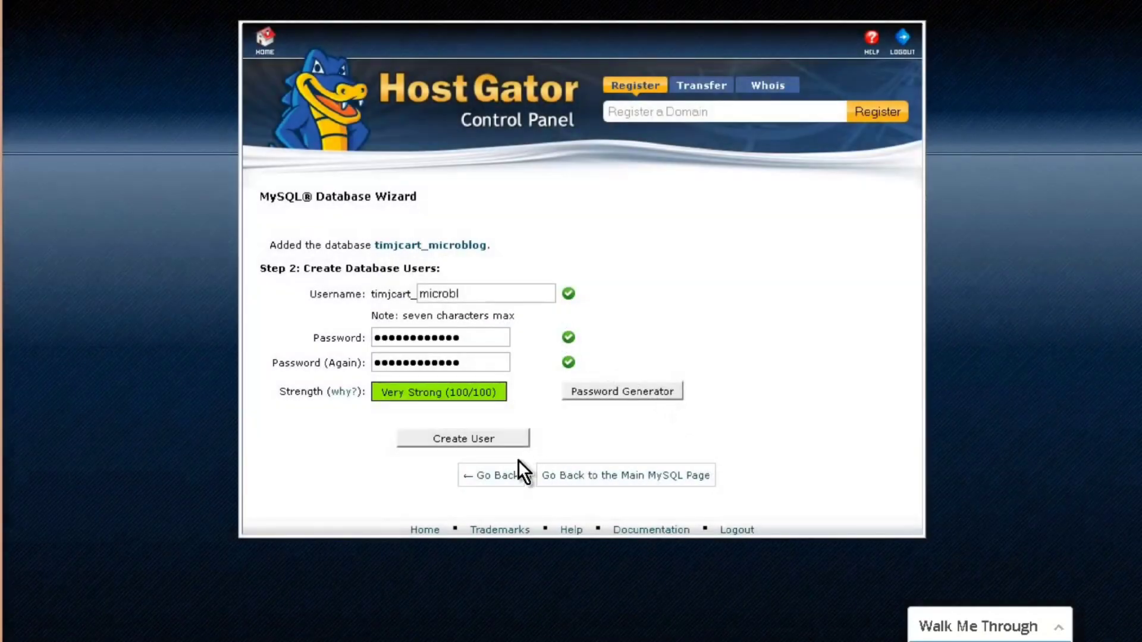
click(455, 437)
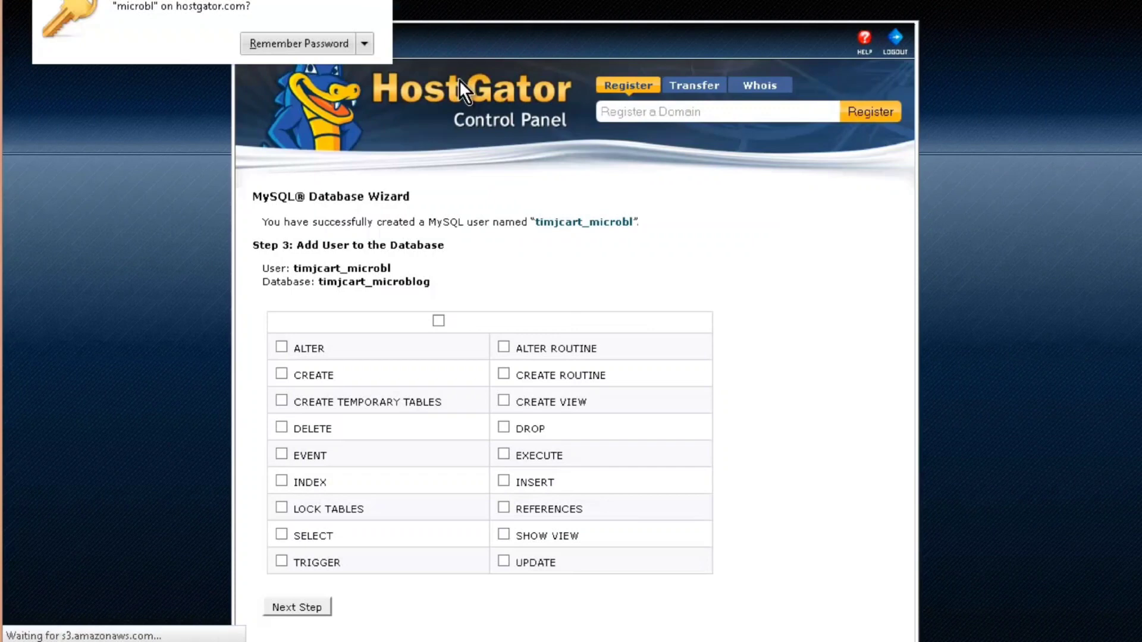
Grant the new user all privileges on the microblog database and complete the wizard
click(438, 320)
scroll(470, 369, down, 2)
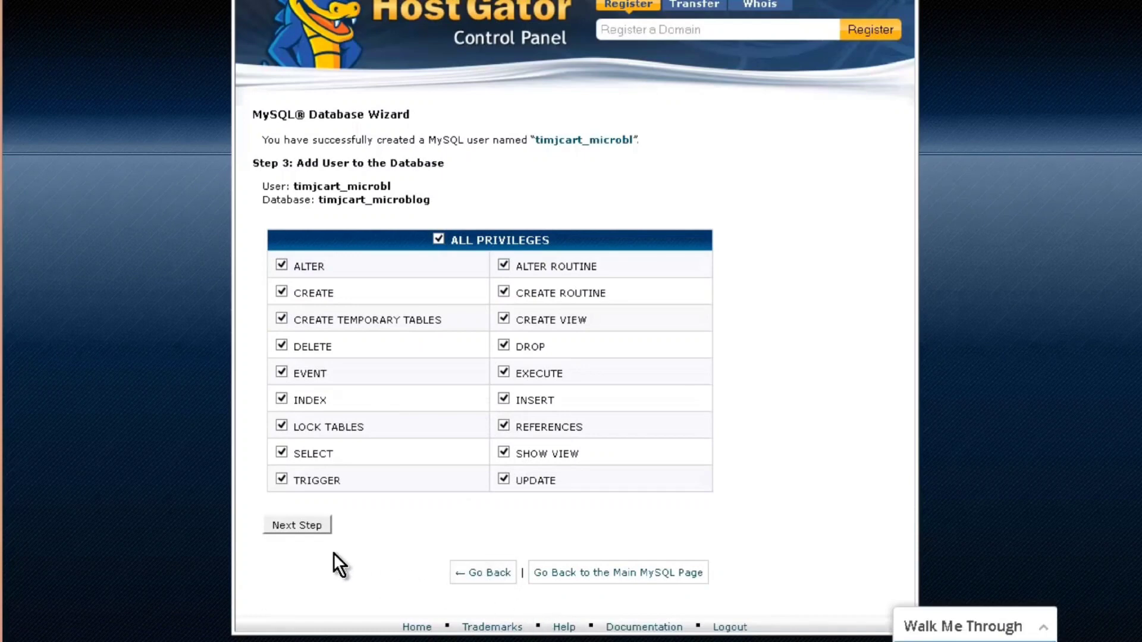
click(308, 527)
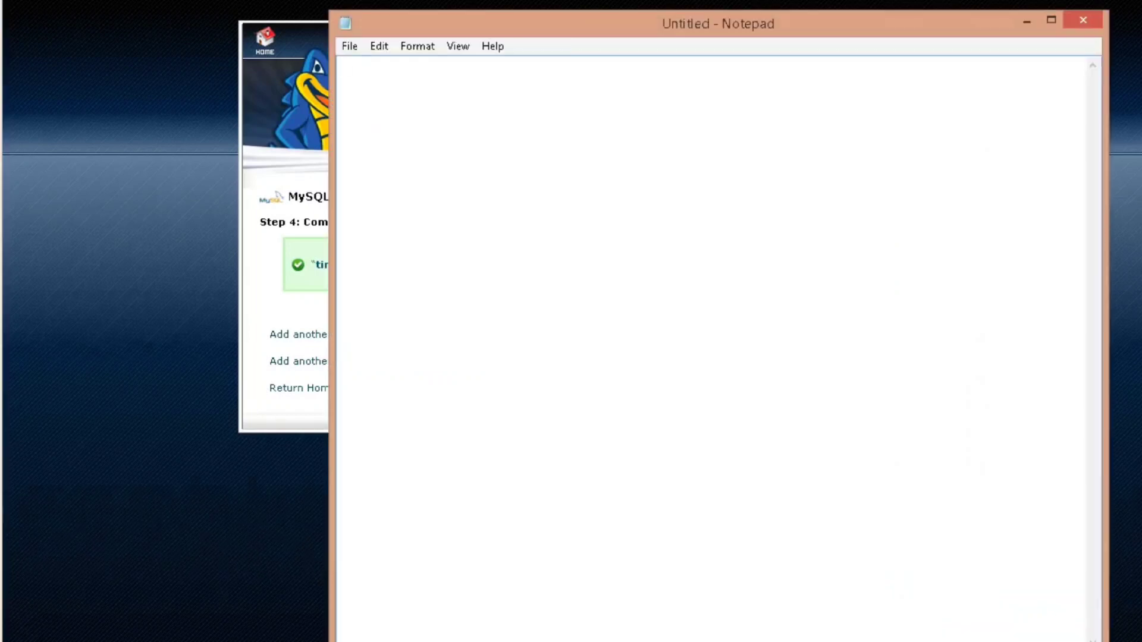
Record the copied database password in a blank Notepad document, labelled "pass", leaving empty lines above it
key(Return)
key(Return)
text(pass)
key(Tab)
key(ctrl+v)
key(Up)
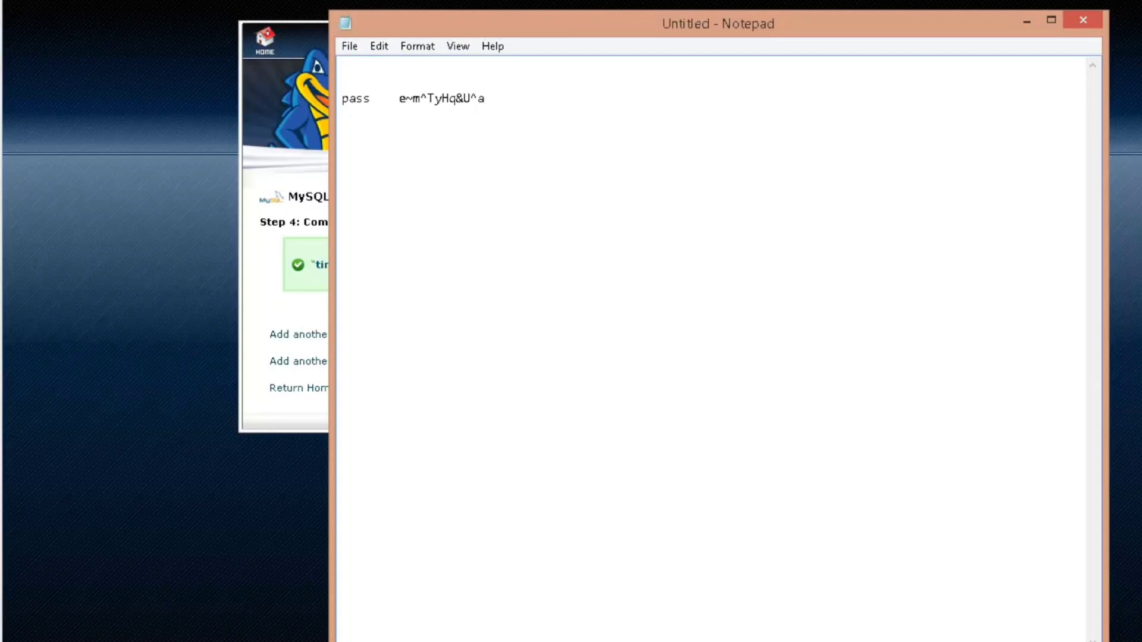
Copy the wizard's full completion message naming the database user and database, and paste it into the Notepad notes above the password
click(296, 198)
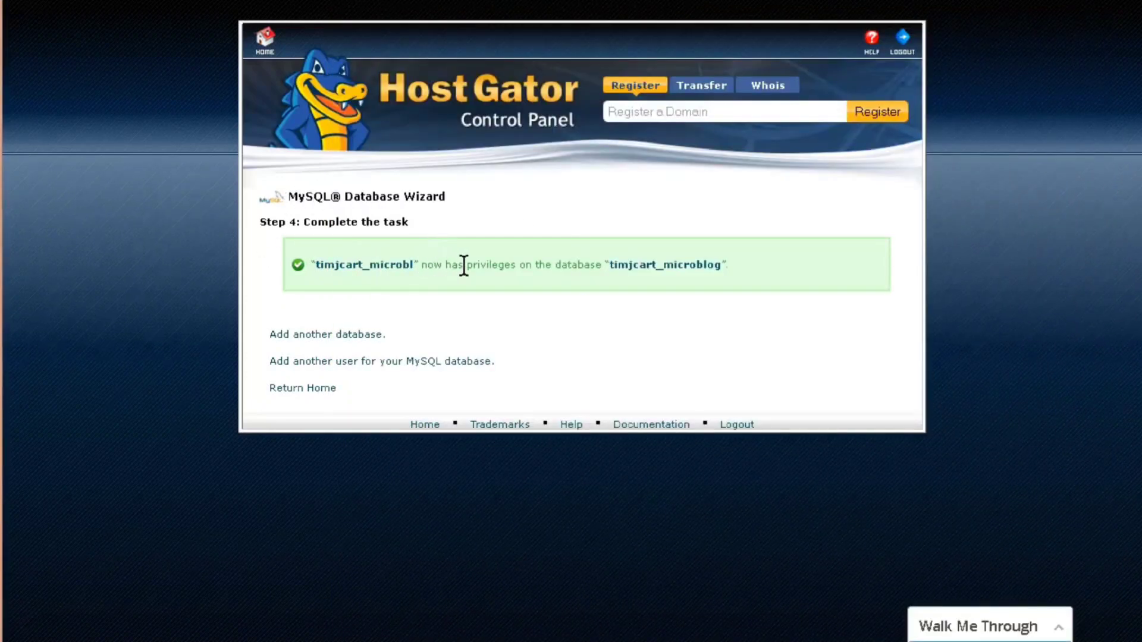
drag(312, 264, 731, 265)
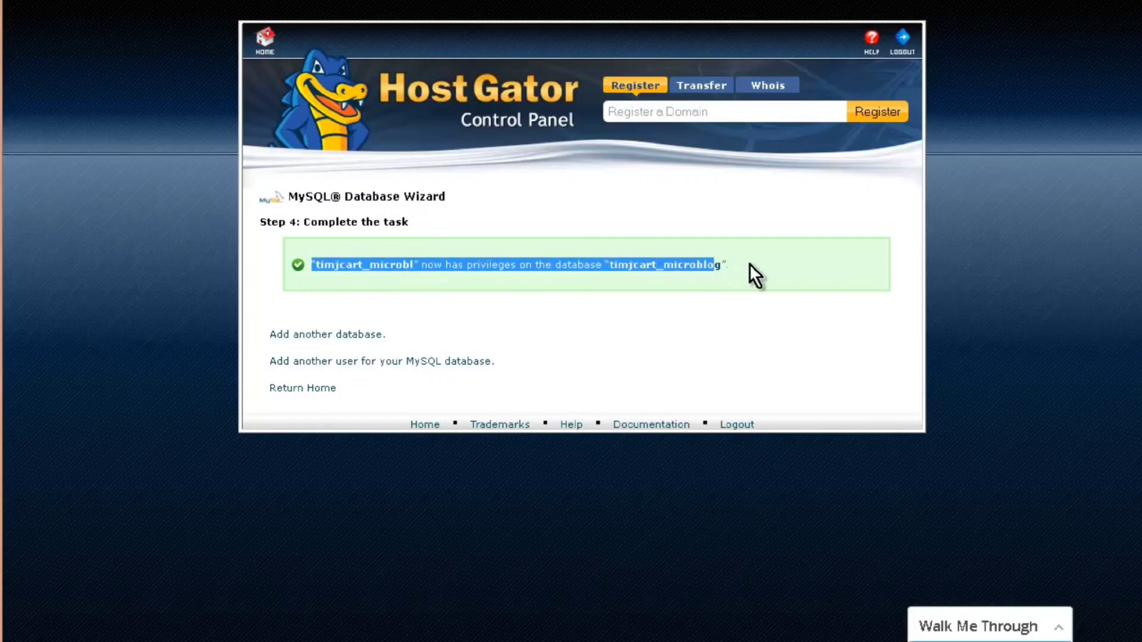
right_click(695, 264)
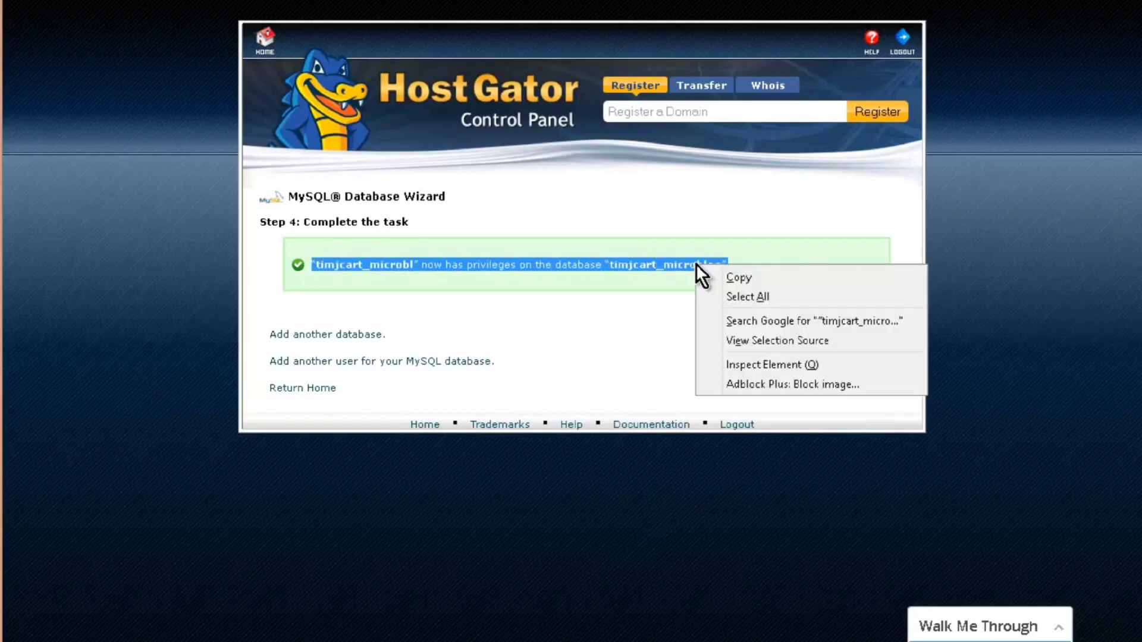
click(773, 276)
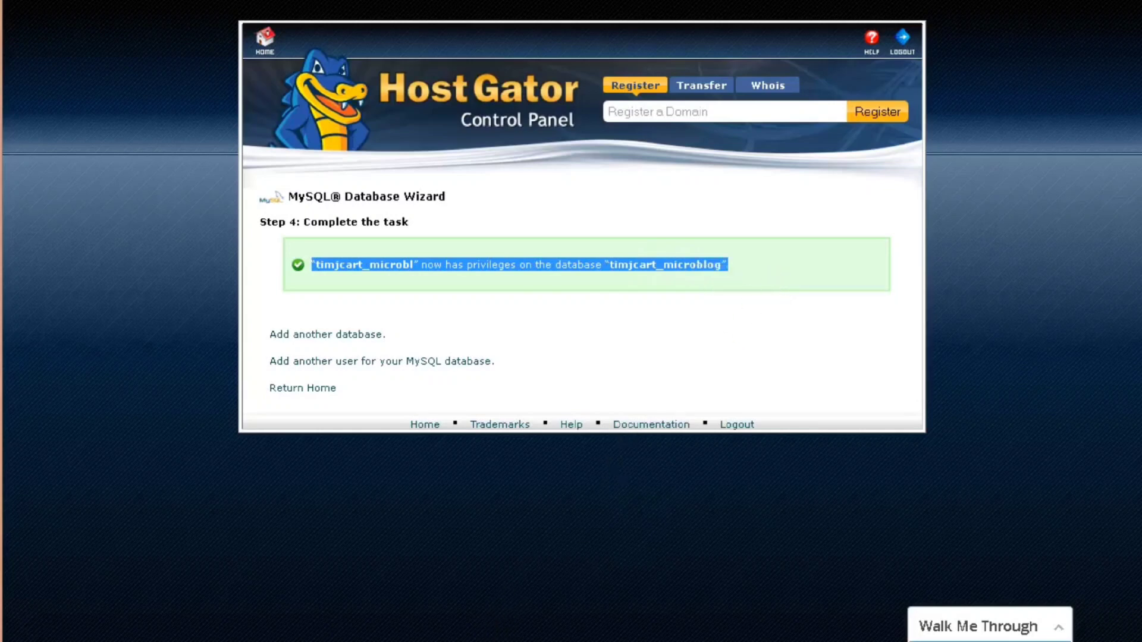
key(alt+Tab)
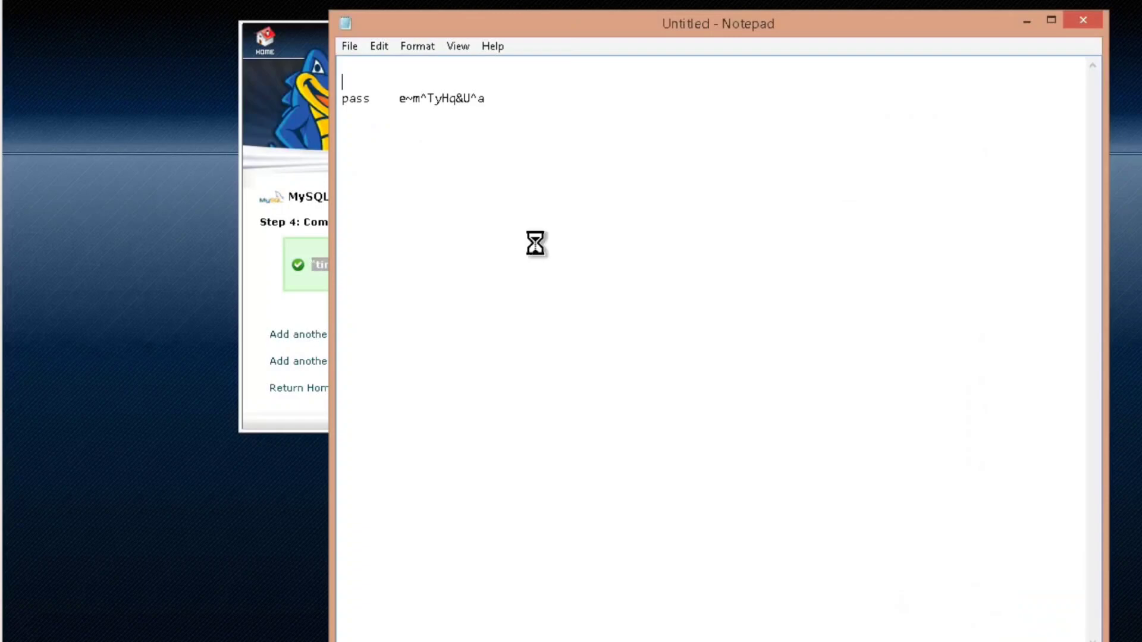
key(ctrl+v)
Look up the database server host in phpMyAdmin from the control panel home, and record localhost below the password in Notepad
click(154, 169)
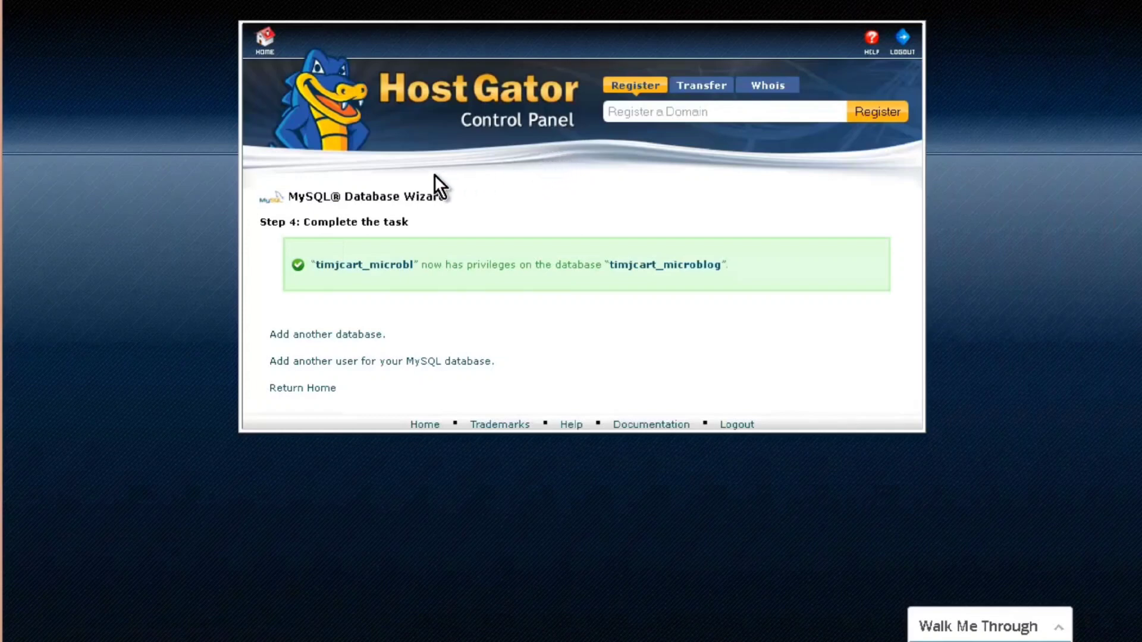
click(264, 44)
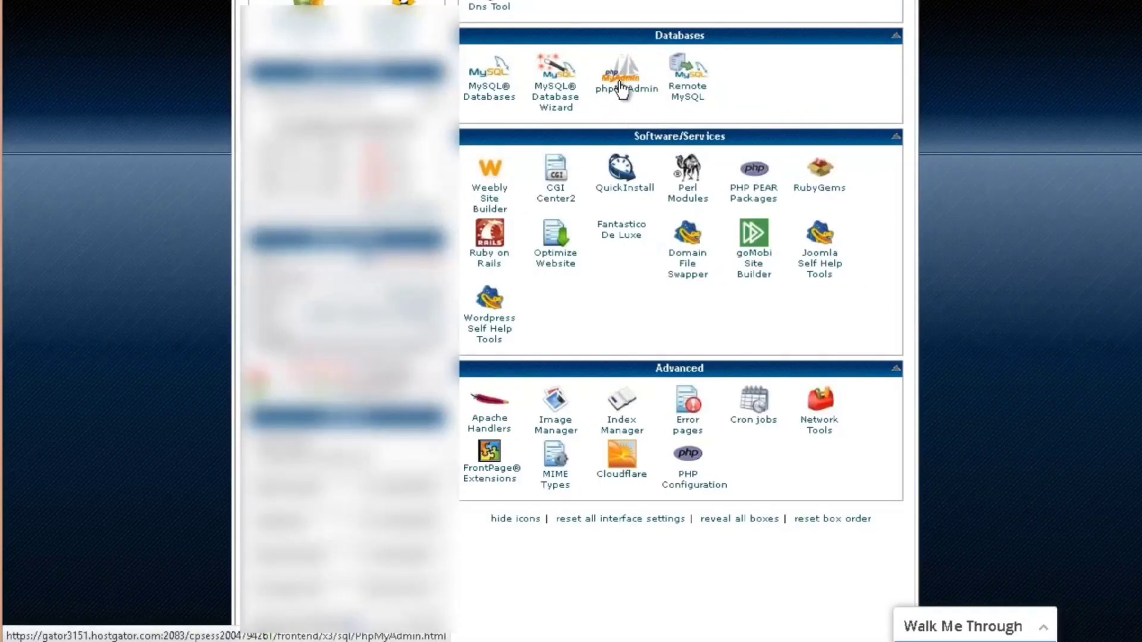
click(619, 83)
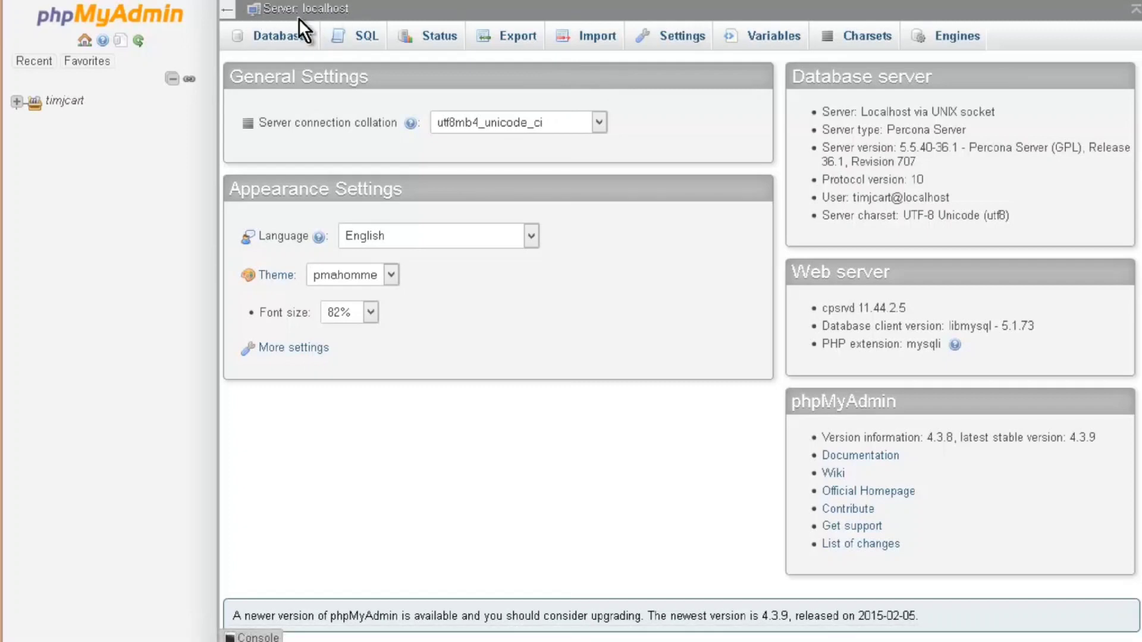
key(alt+Tab)
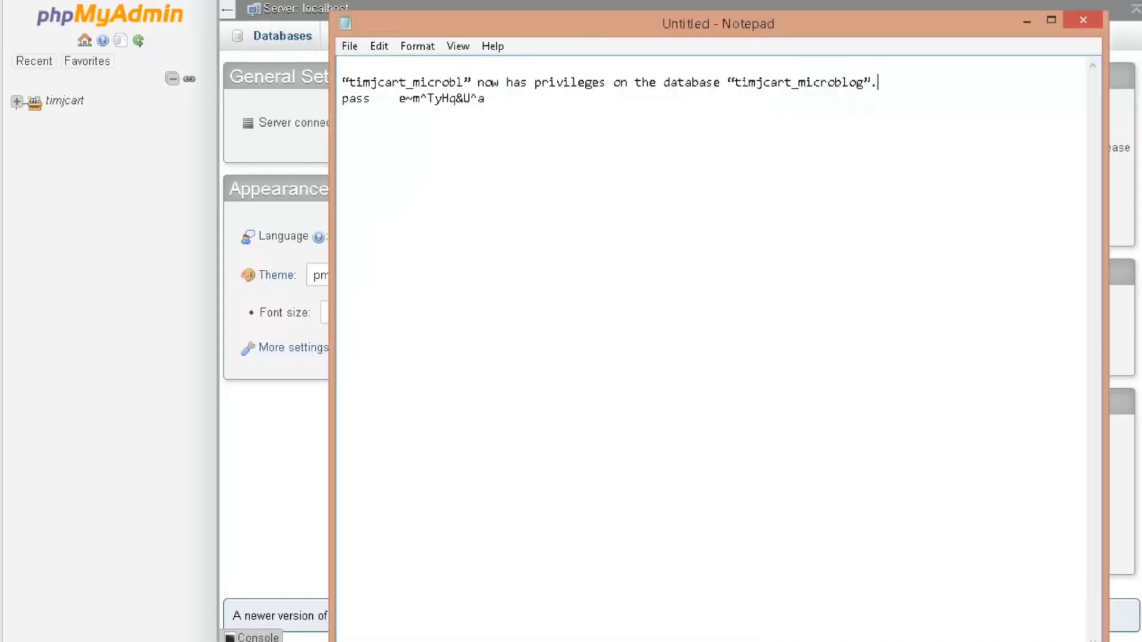
key(Return)
text(localhost)
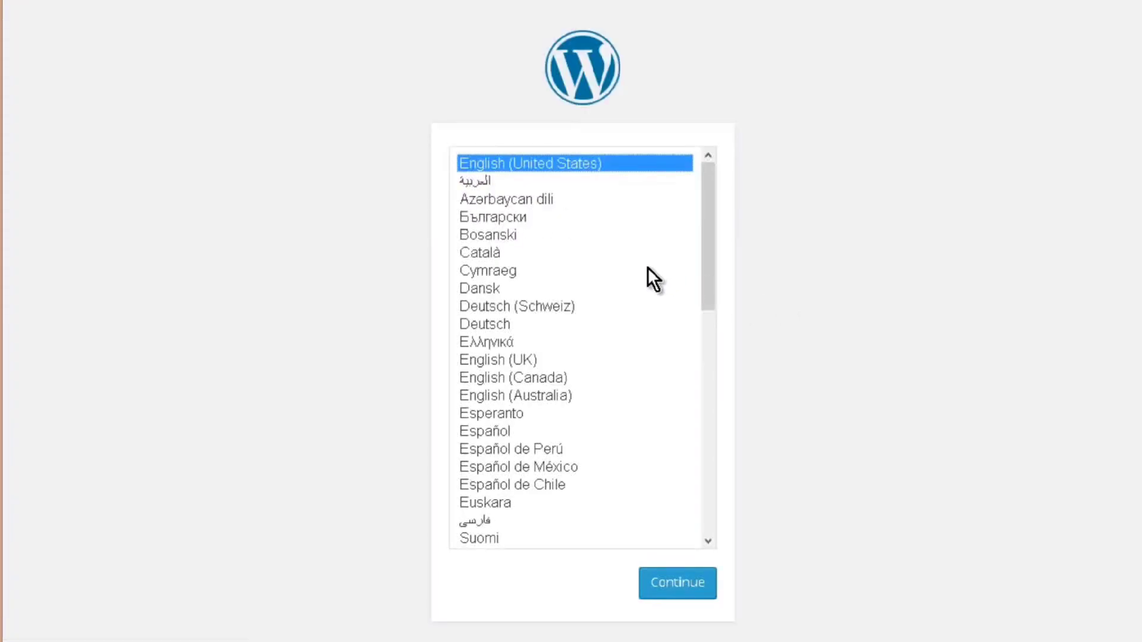
Begin the WordPress setup in English (United States) and replace the default database name with the full microblog database name from the notes
click(679, 583)
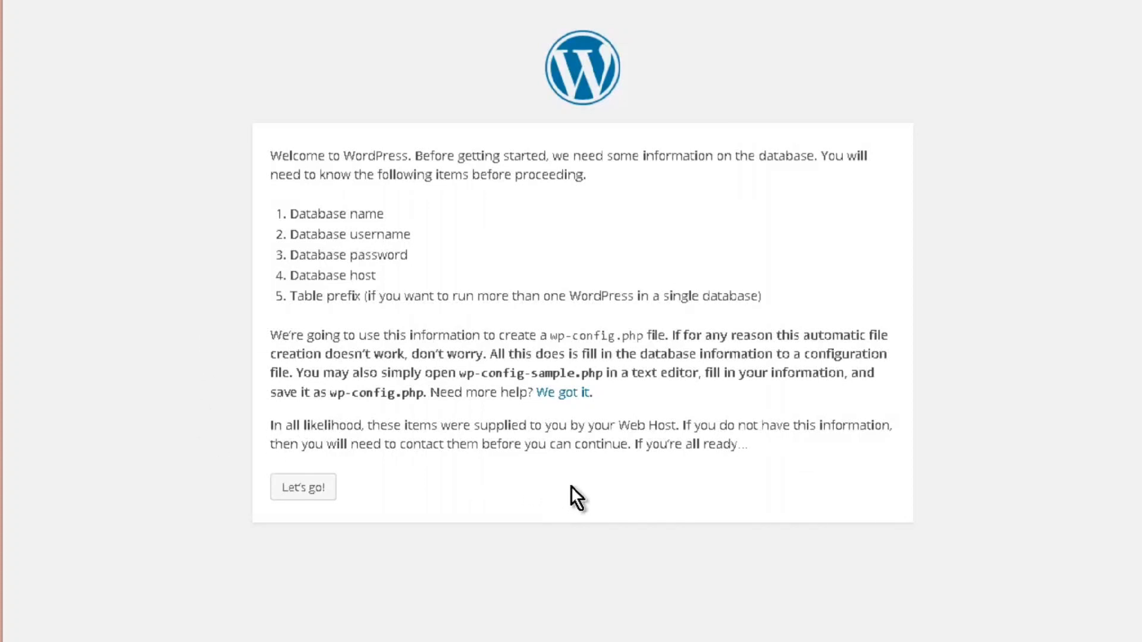
click(313, 493)
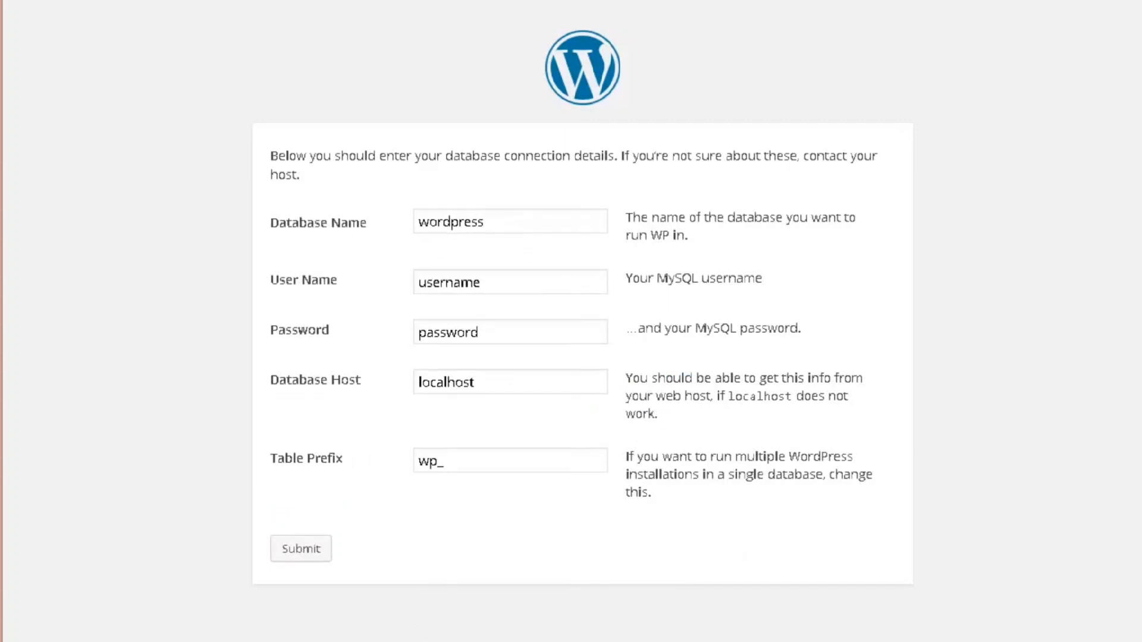
key(alt+Tab)
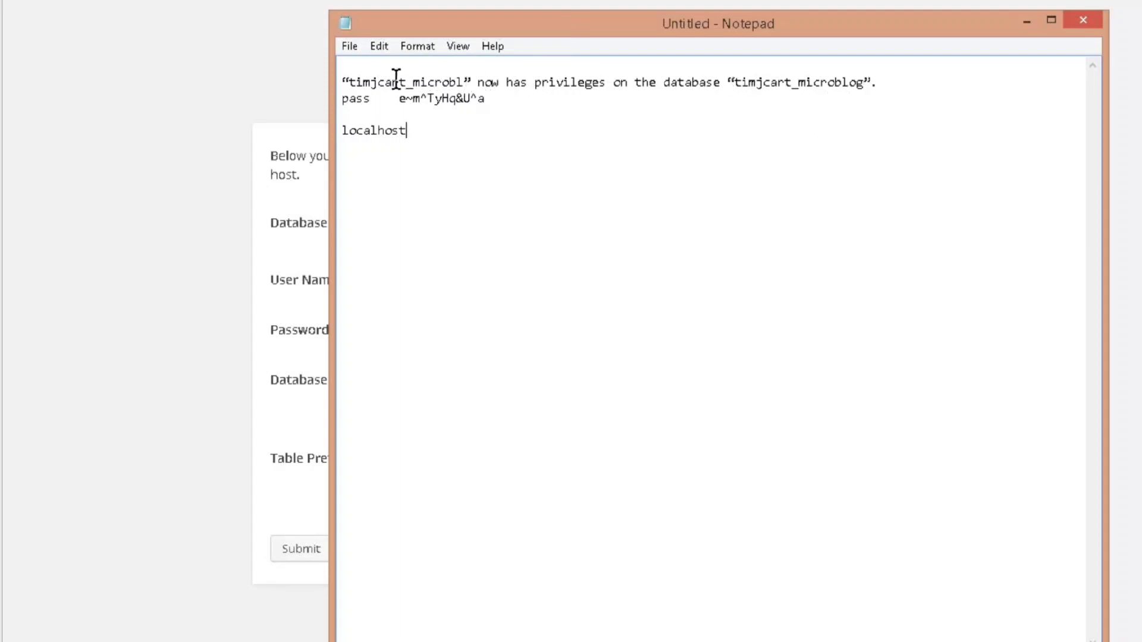
drag(463, 82, 366, 76)
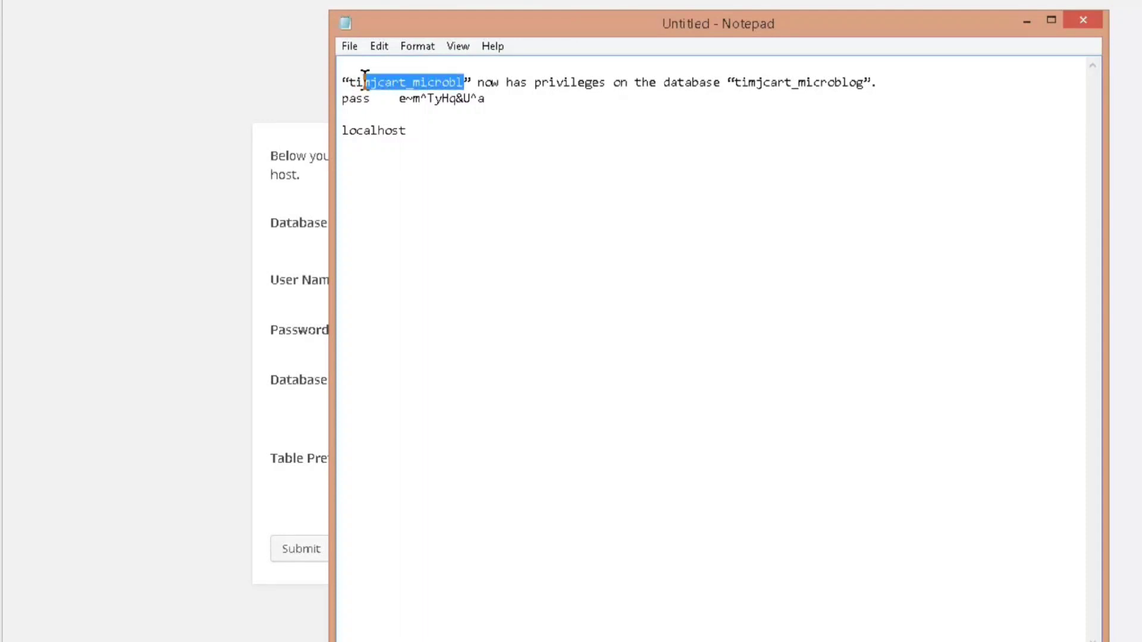
click(383, 90)
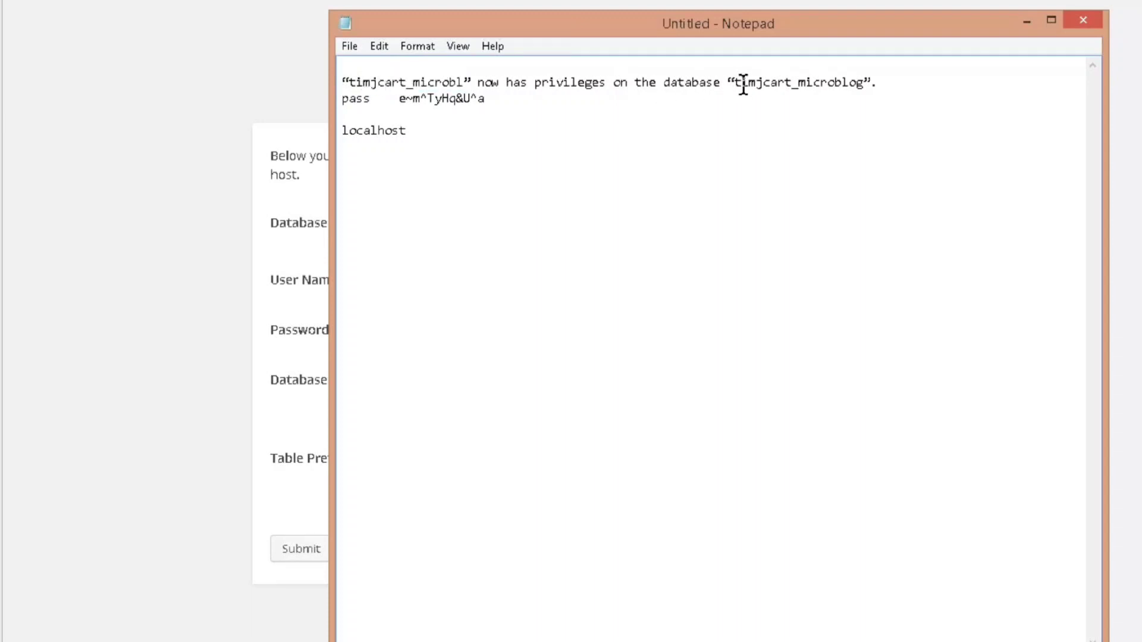
drag(735, 77, 864, 77)
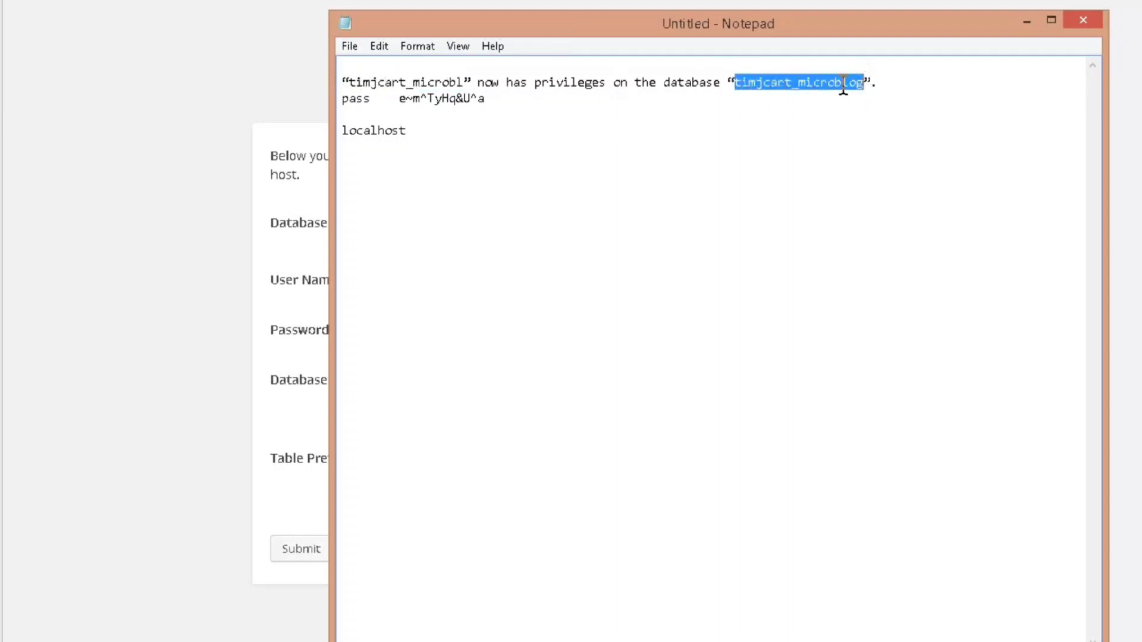
right_click(842, 81)
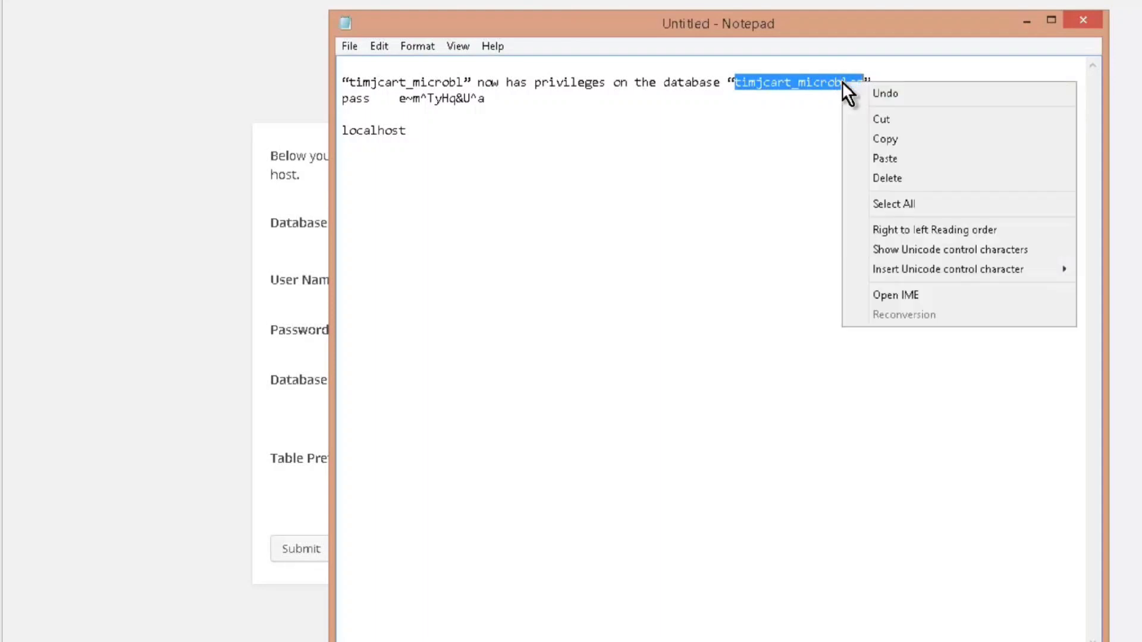
click(897, 138)
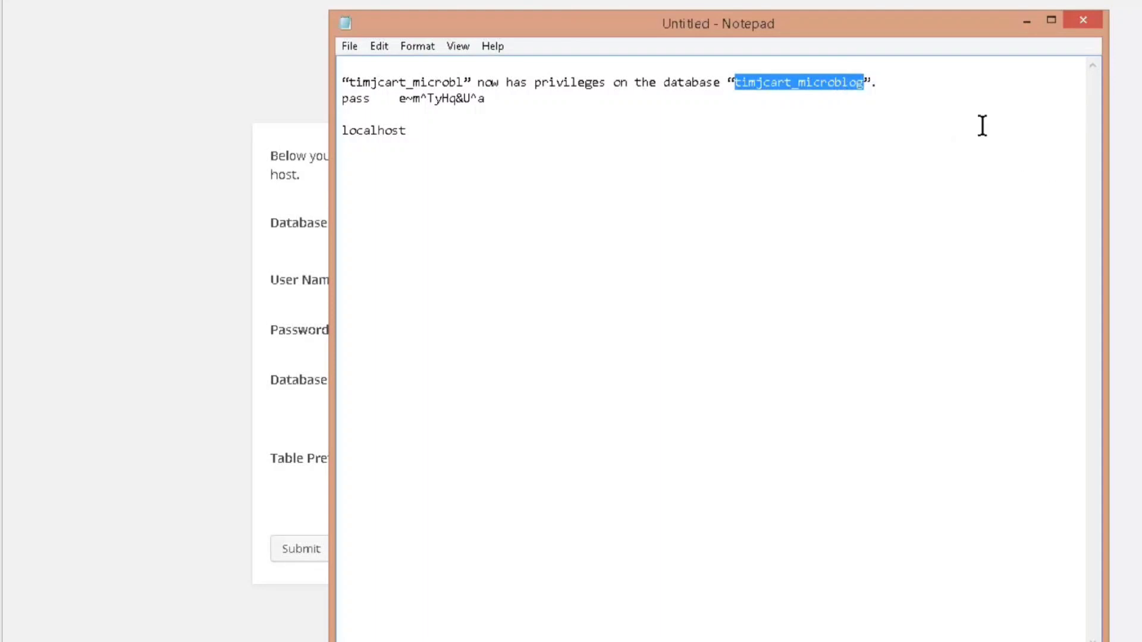
click(216, 162)
drag(505, 224, 352, 233)
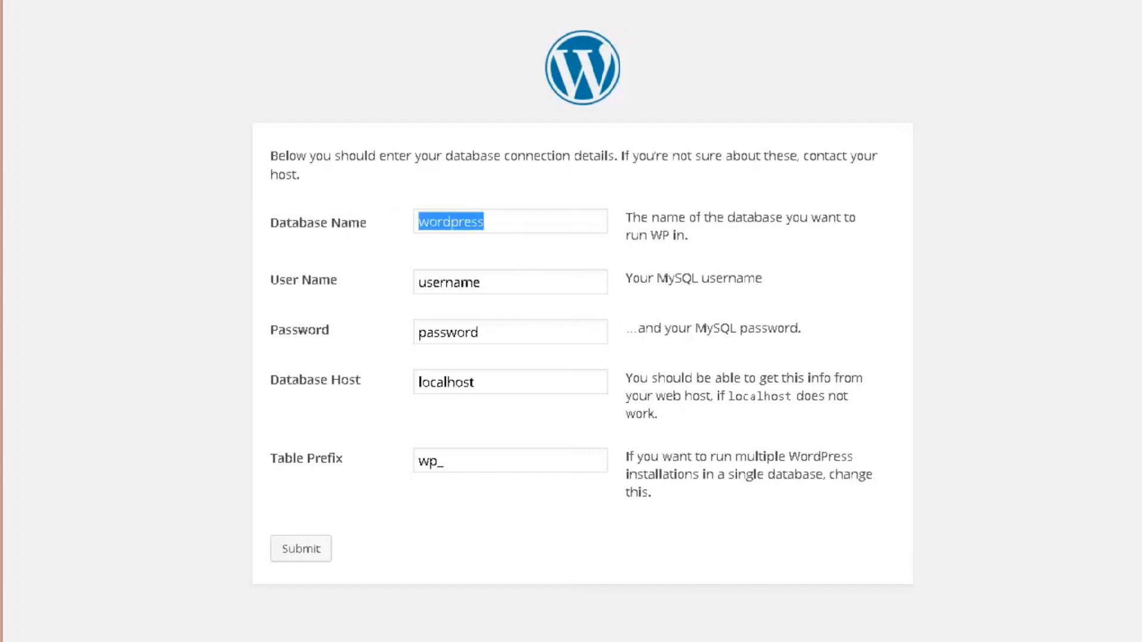
key(ctrl+v)
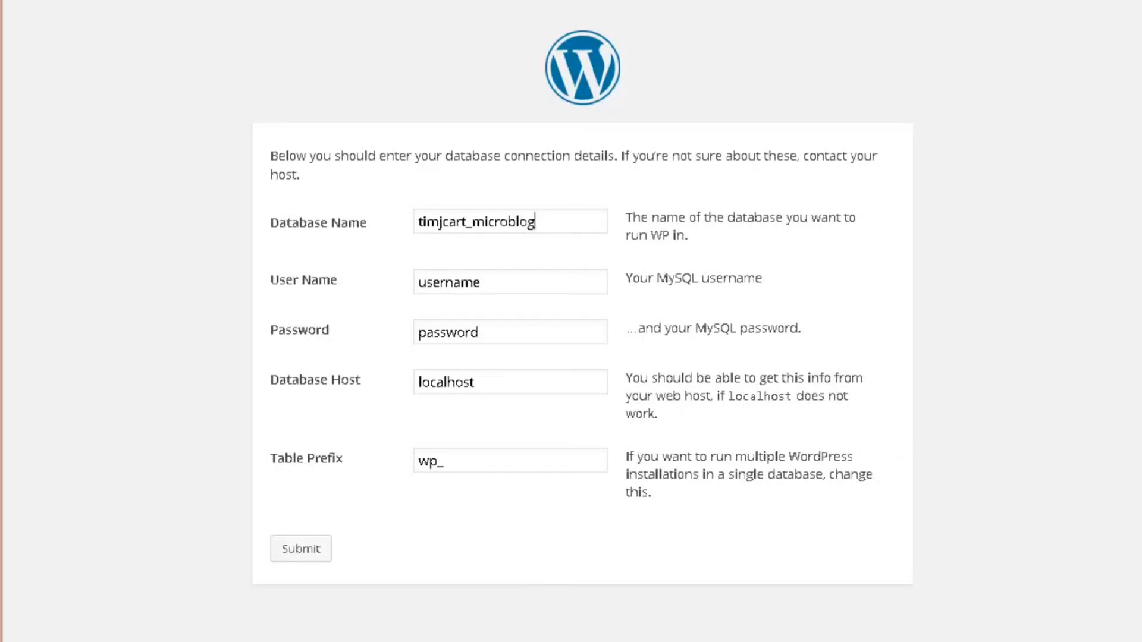
Replace the default MySQL user name with the full microbl user name copied from the Notepad notes
key(alt+Tab)
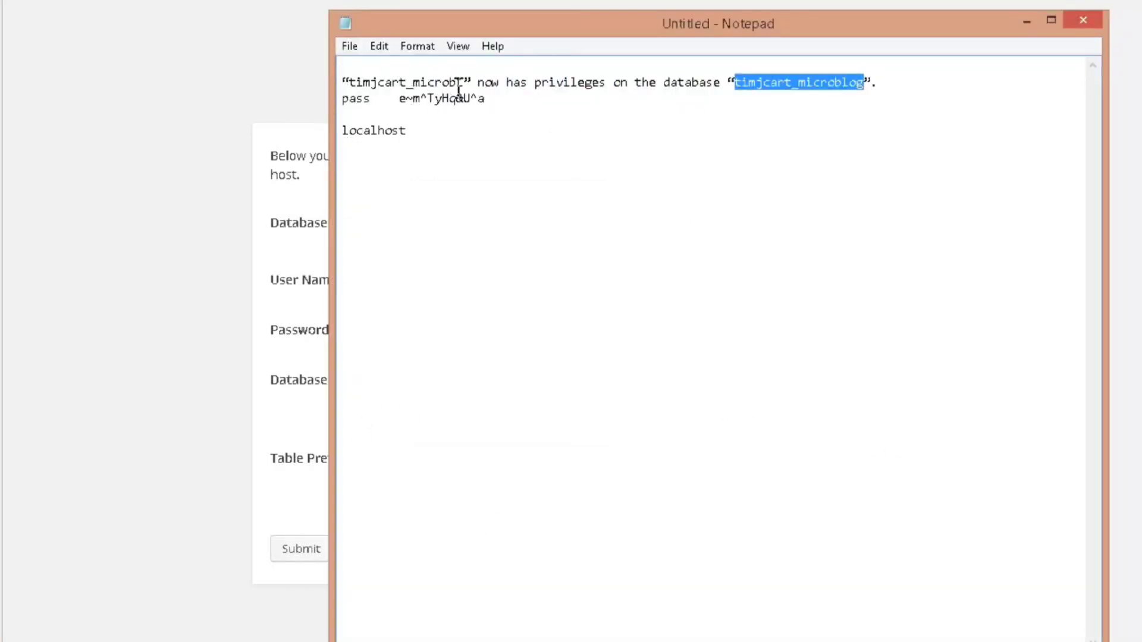
drag(461, 82, 348, 82)
right_click(370, 84)
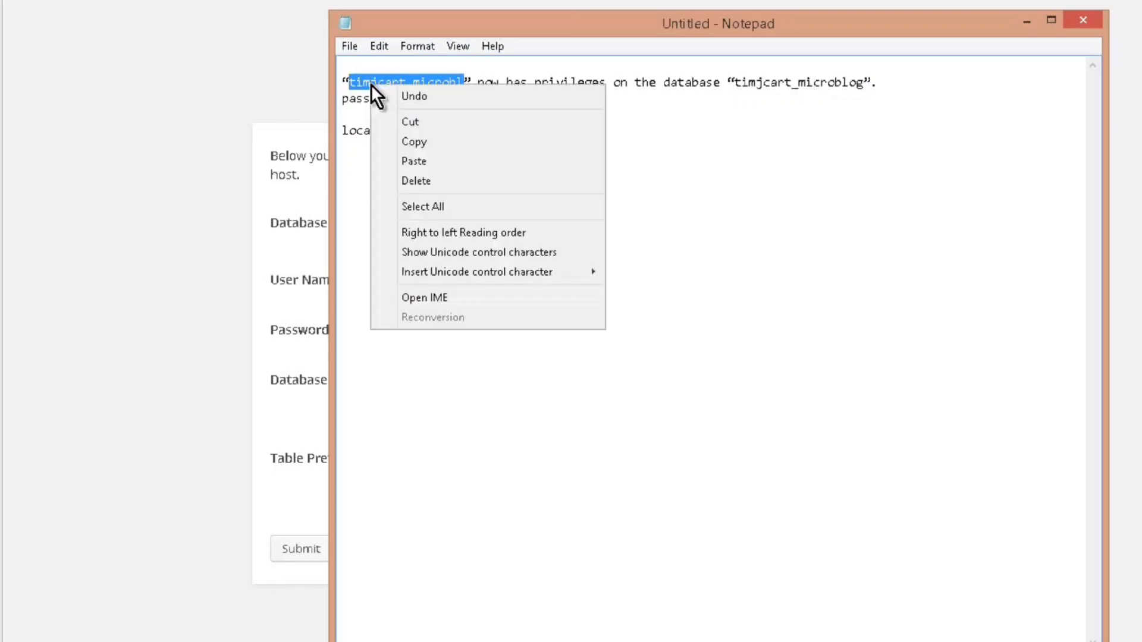
click(411, 141)
click(226, 250)
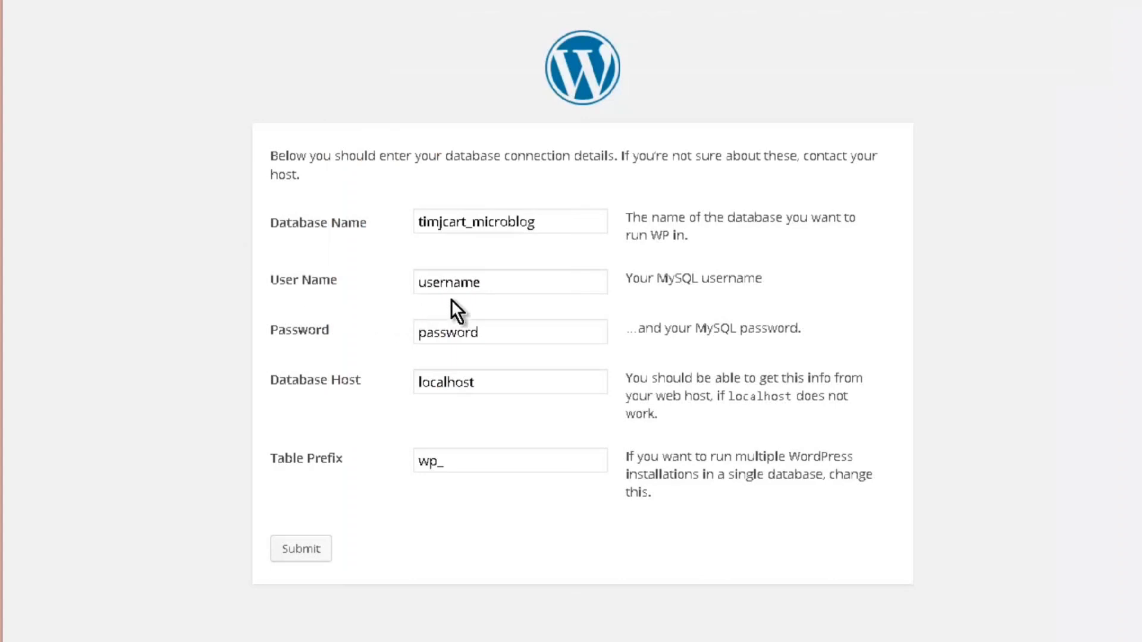
drag(492, 282, 207, 279)
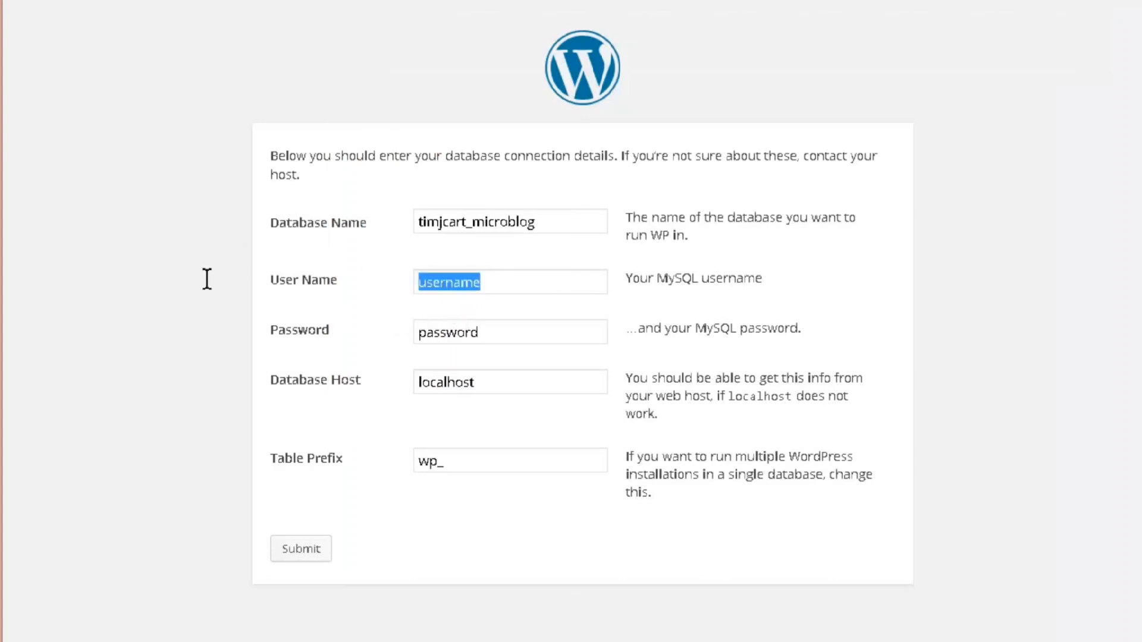
key(ctrl+v)
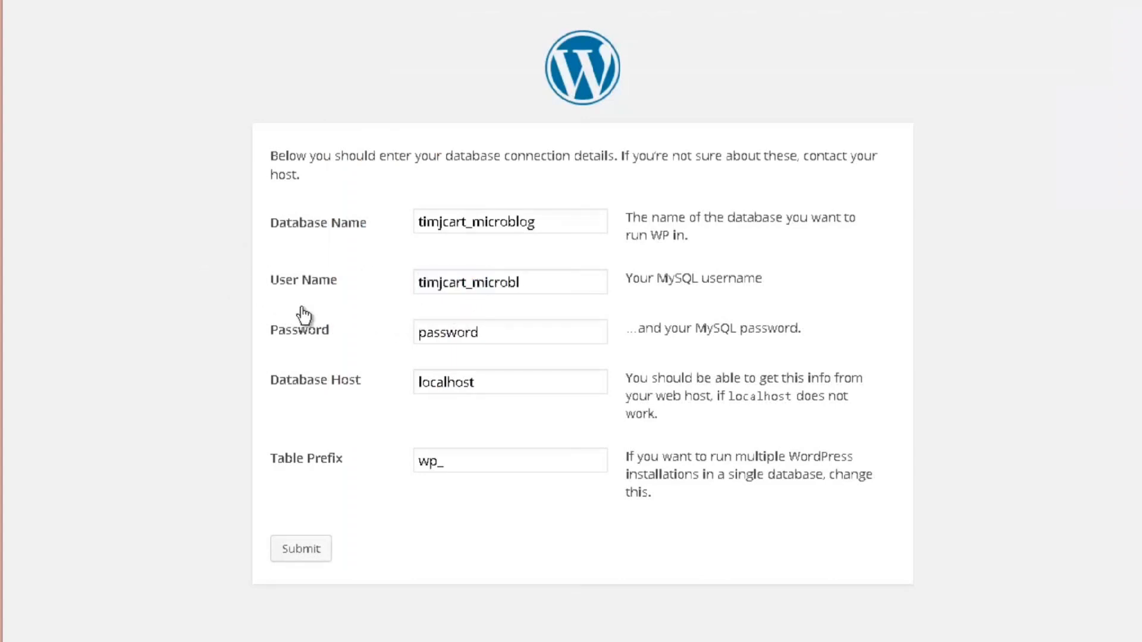
Replace the placeholder in the Password field with the database password copied from the Notepad notes
key(alt+Tab)
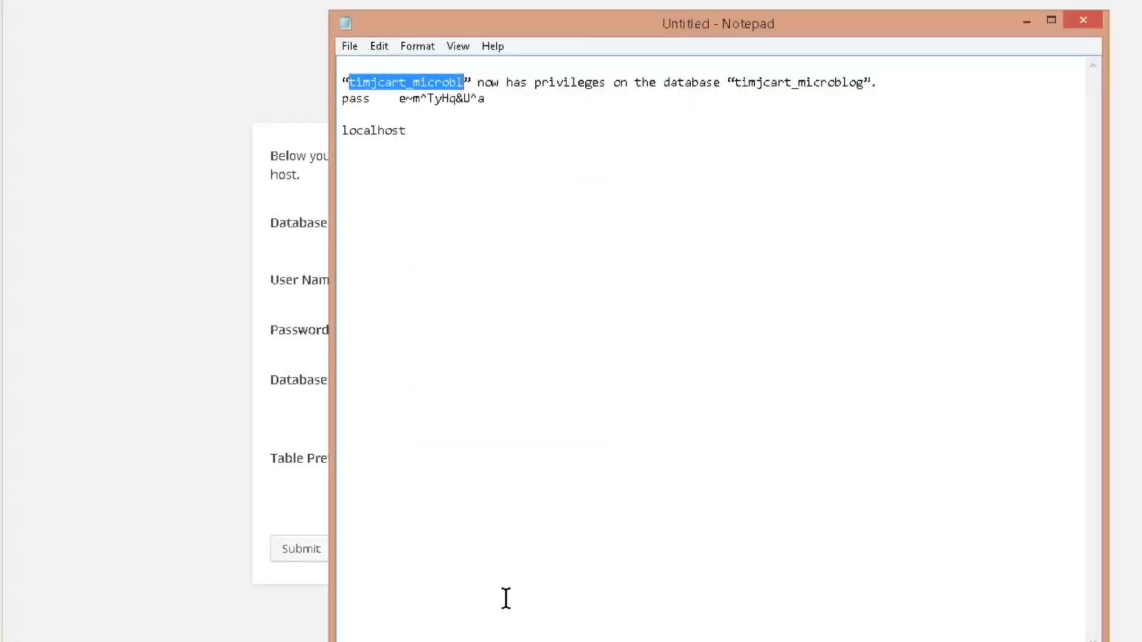
drag(399, 99, 489, 114)
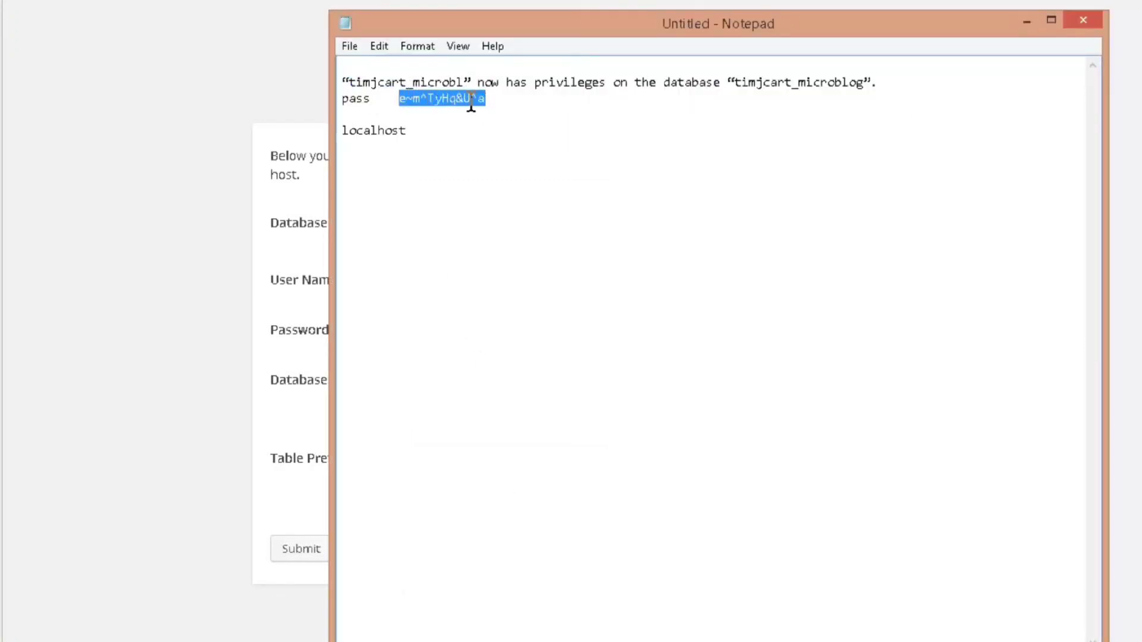
right_click(471, 102)
click(540, 158)
click(223, 215)
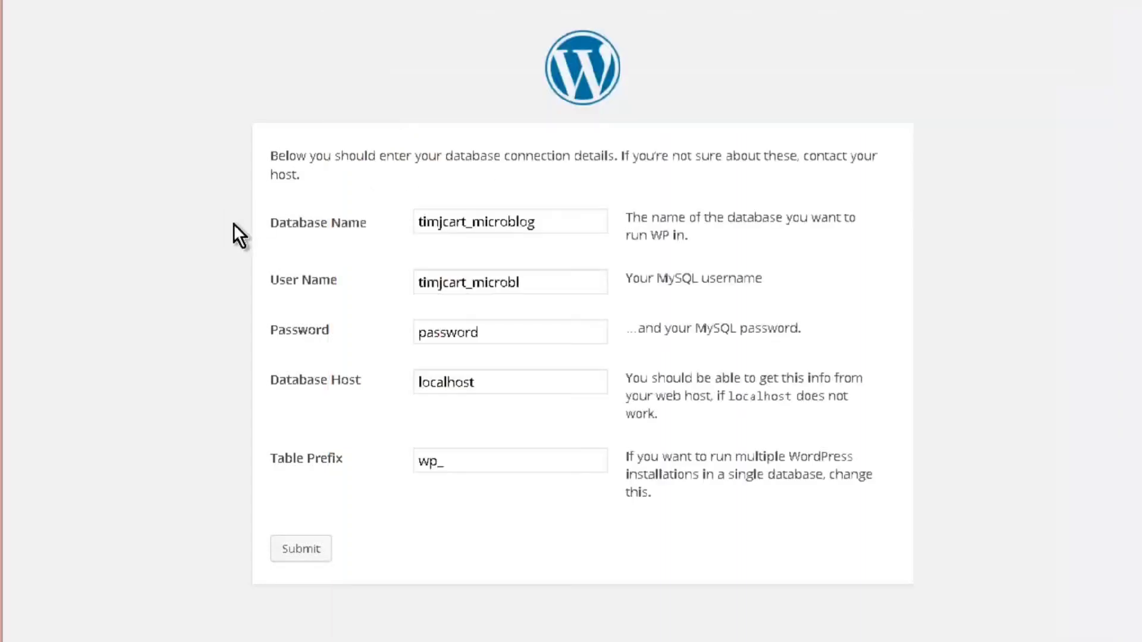
drag(486, 330, 283, 345)
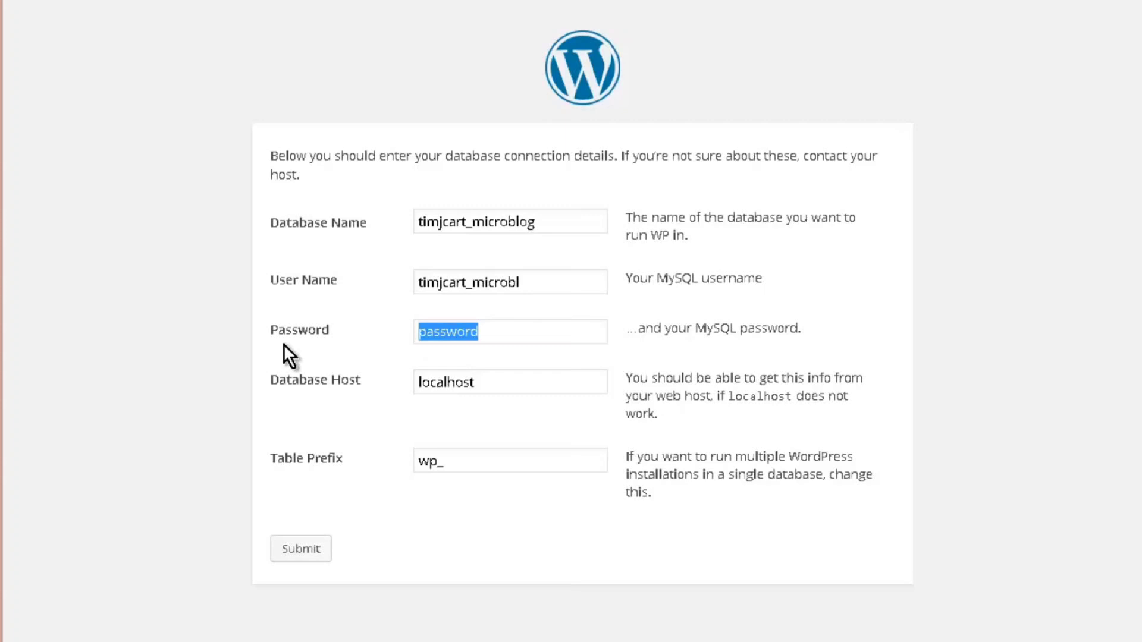
key(ctrl+v)
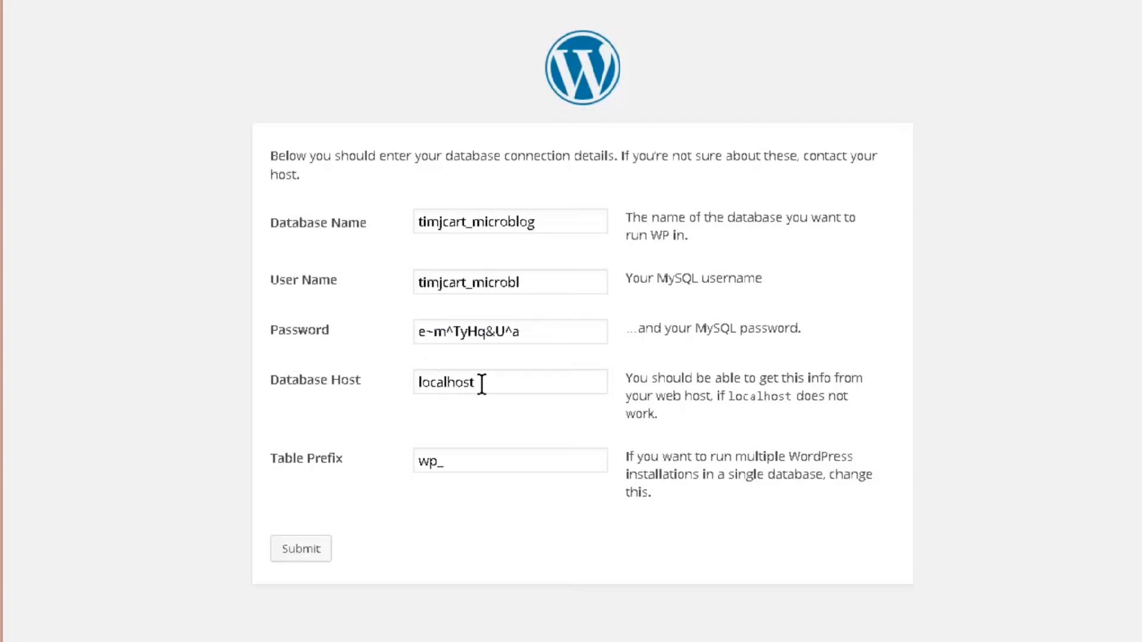
Check the database host against the notes, then set the table prefix to mb_ and submit the connection details
click(405, 641)
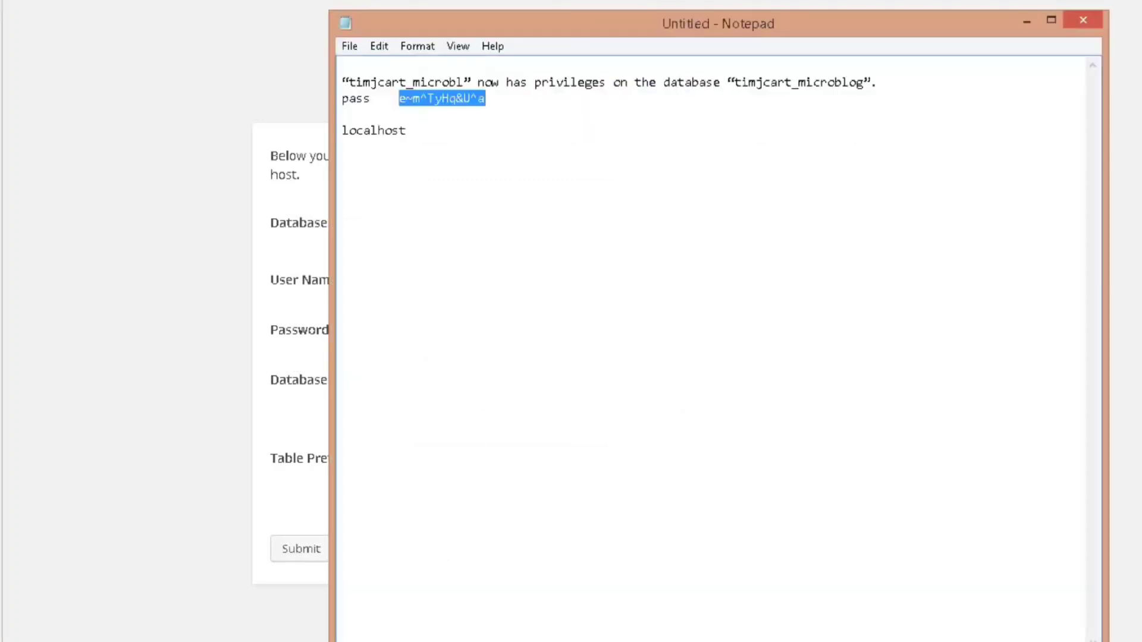
click(405, 641)
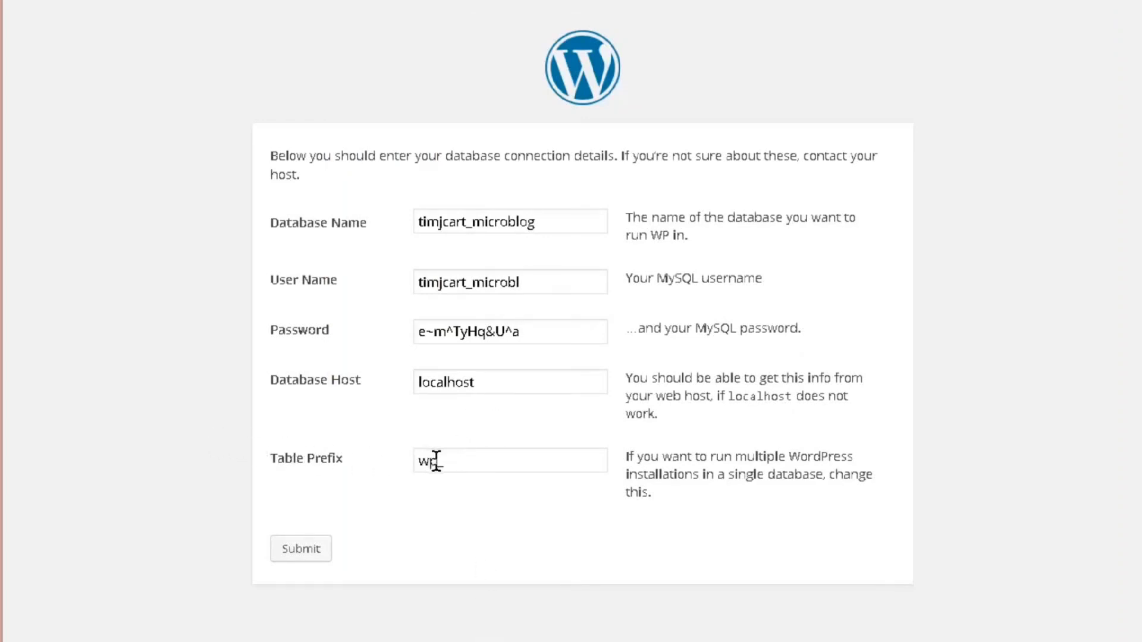
drag(435, 461, 137, 416)
text(mb_)
click(309, 550)
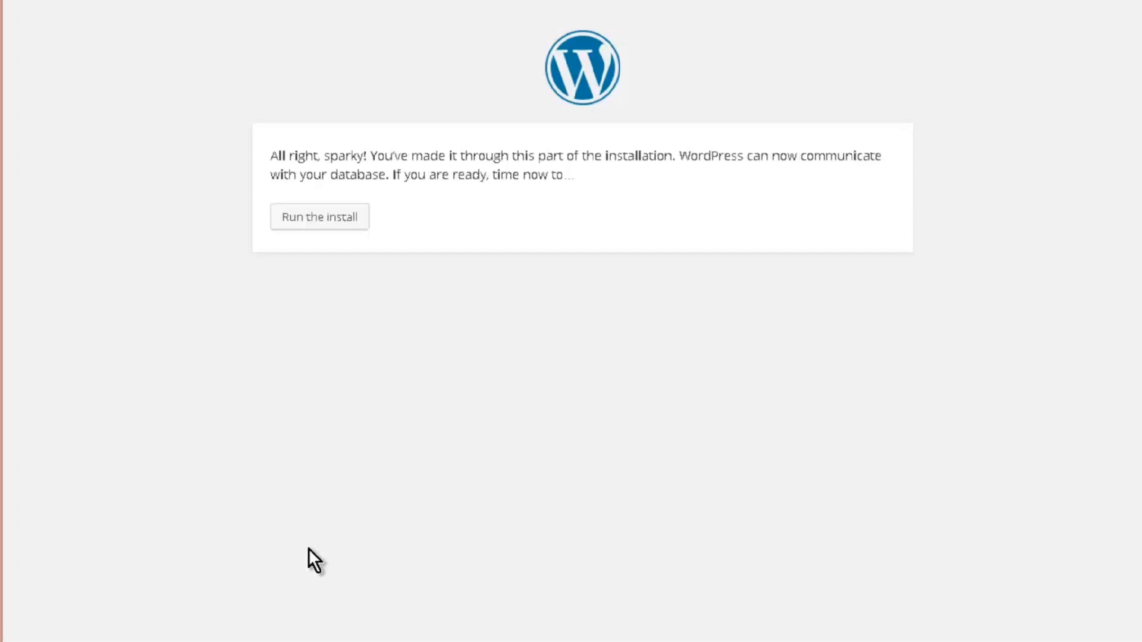
Run the WordPress install to bring up the site information form
click(326, 217)
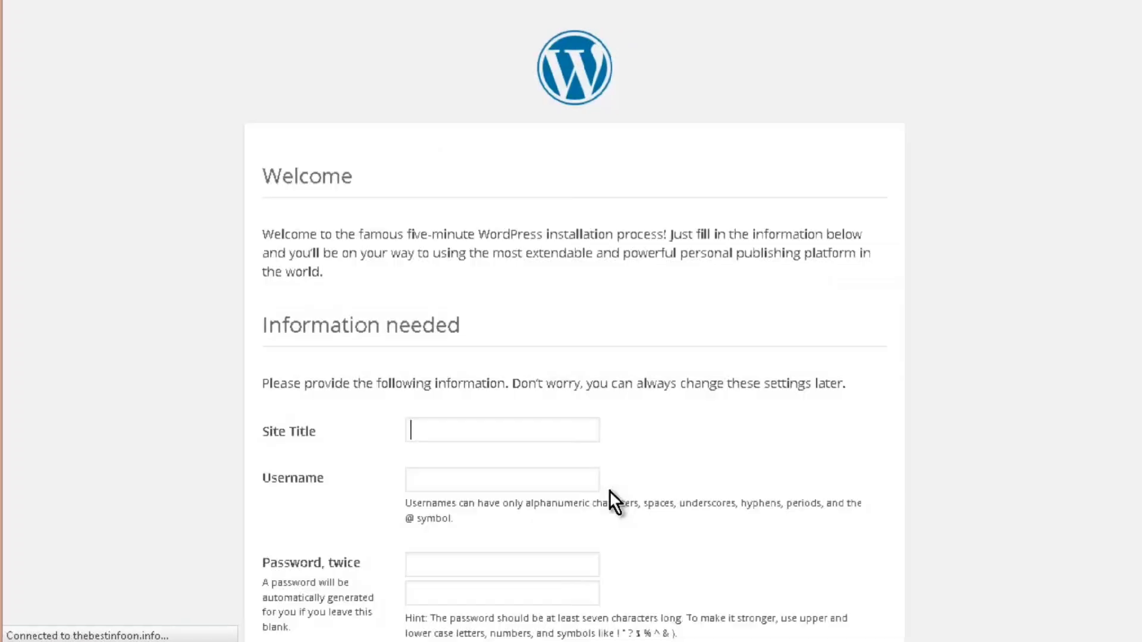
scroll(512, 375, down, 2)
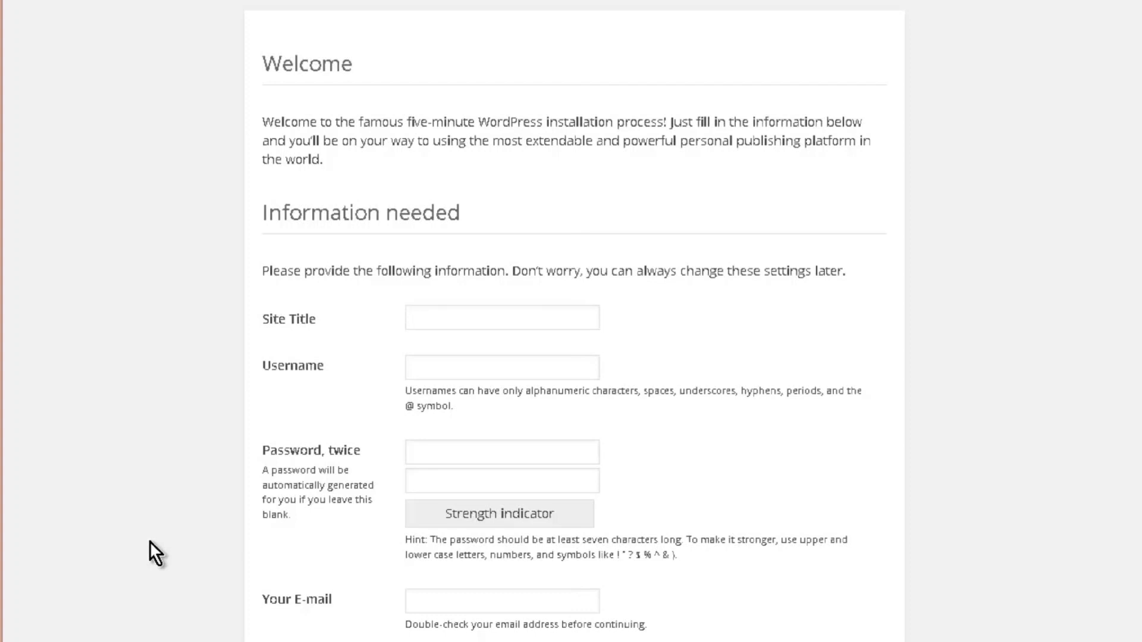
Fill in the site information with the title My Mivroblog and username microblog, and disallow search engines from indexing the site
text(My Mivroblog)
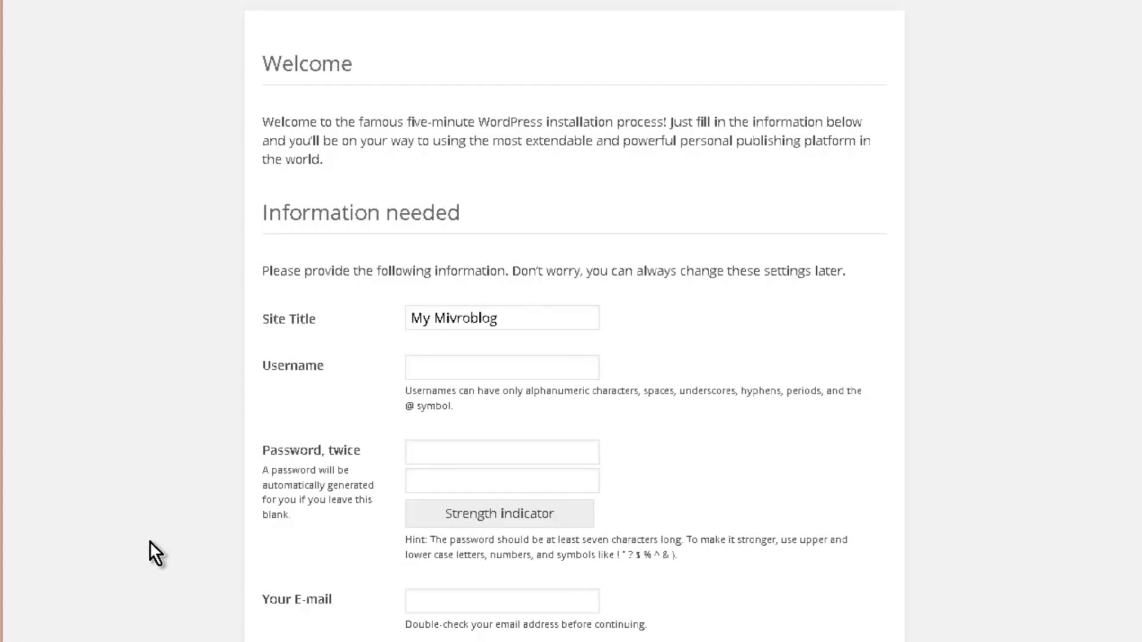
scroll(256, 416, down, 2)
click(425, 252)
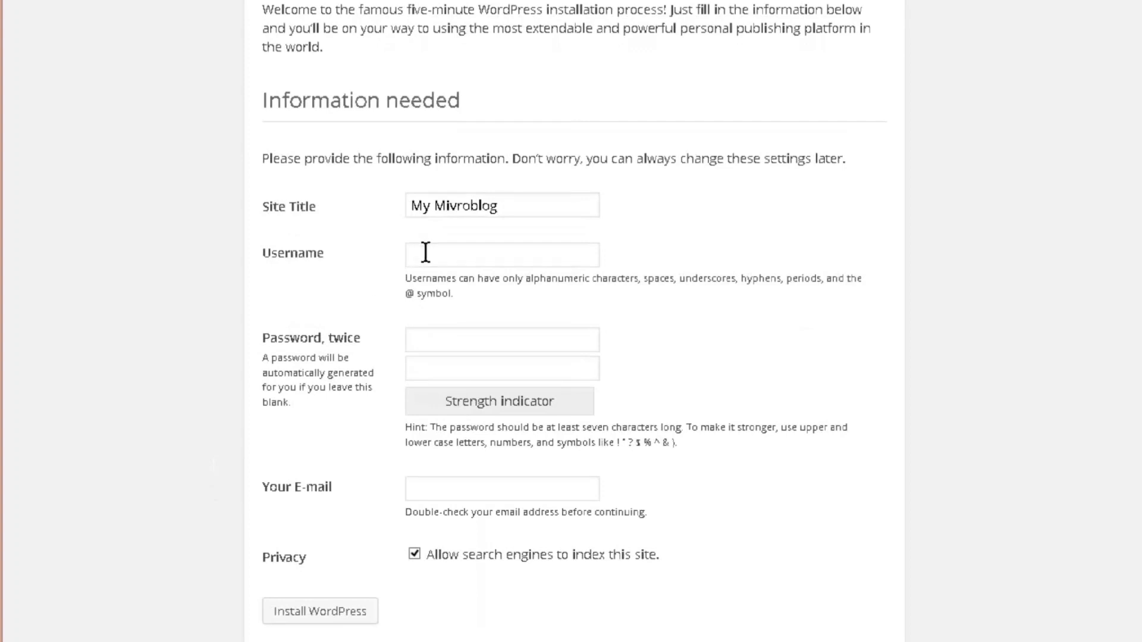
text(microblog)
scroll(391, 249, down, 1)
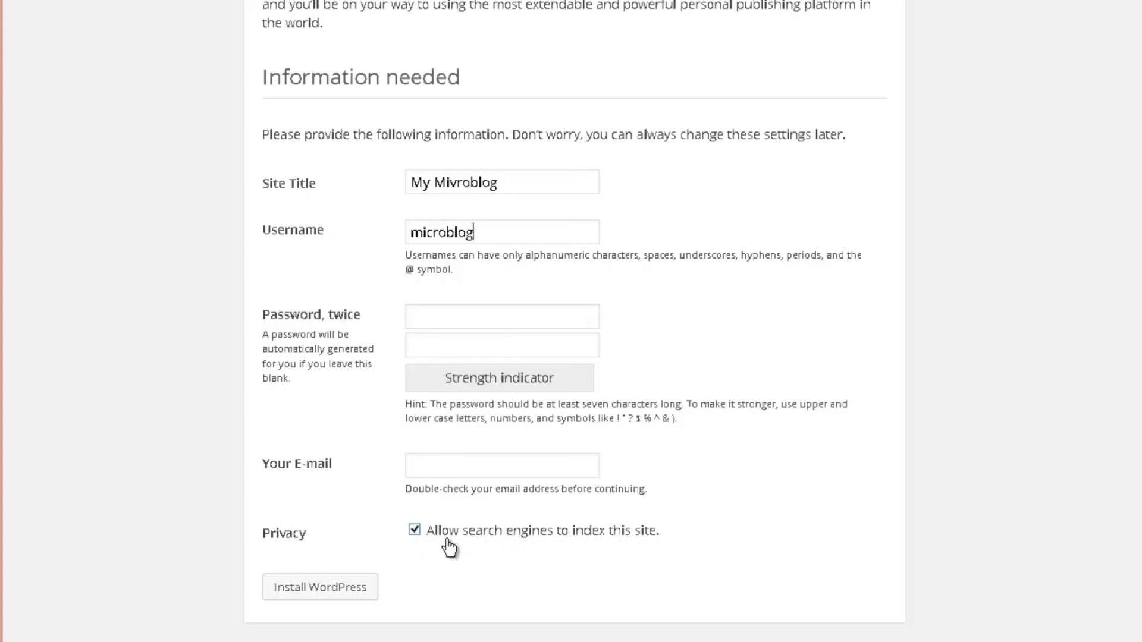
click(417, 530)
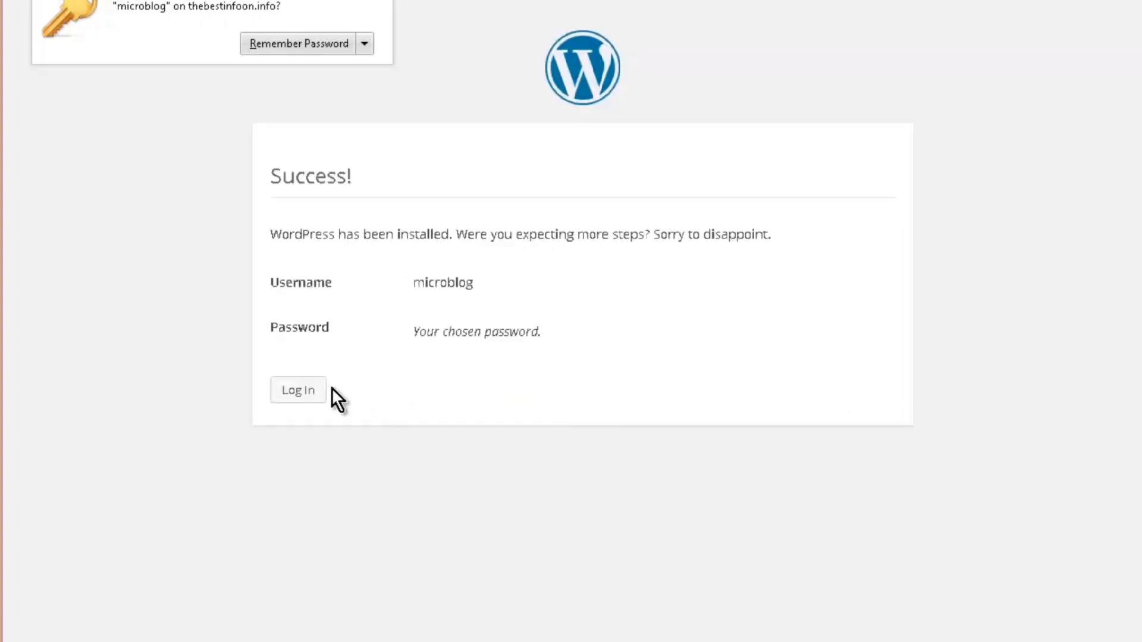
Log in to the new WordPress site as microblog with the account password, enabling the Remember Me option
click(298, 394)
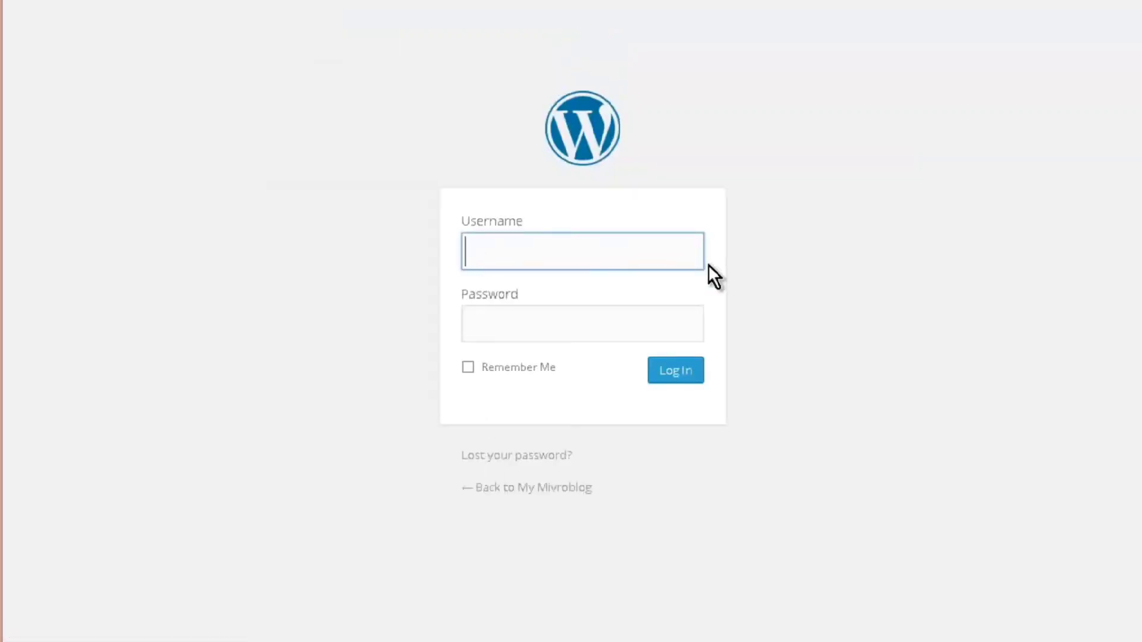
text(microblog)
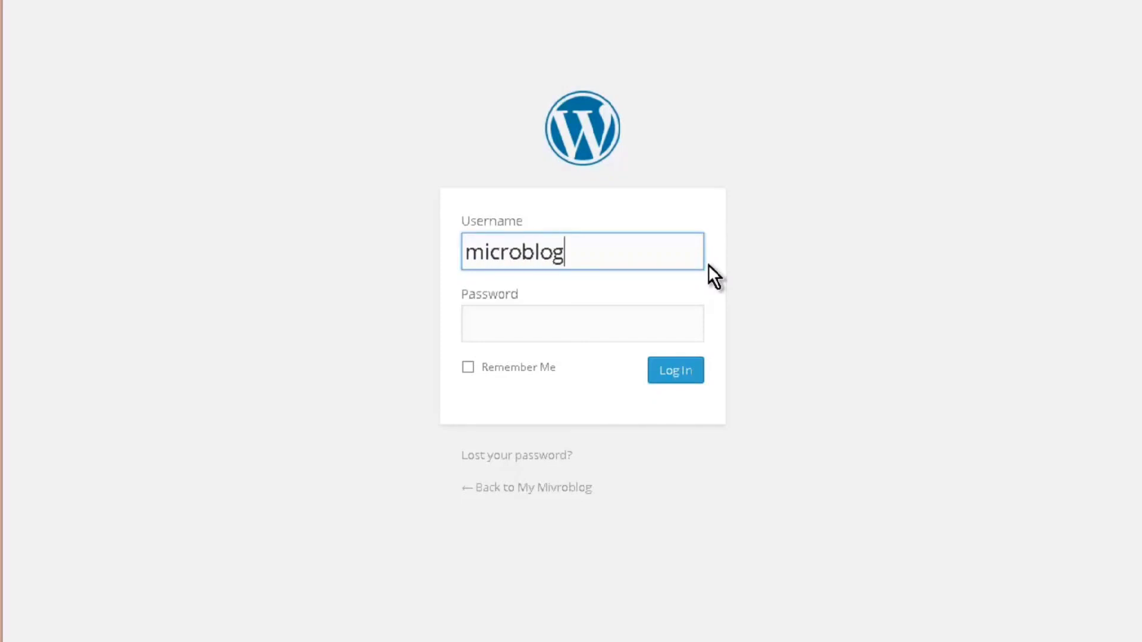
key(Tab)
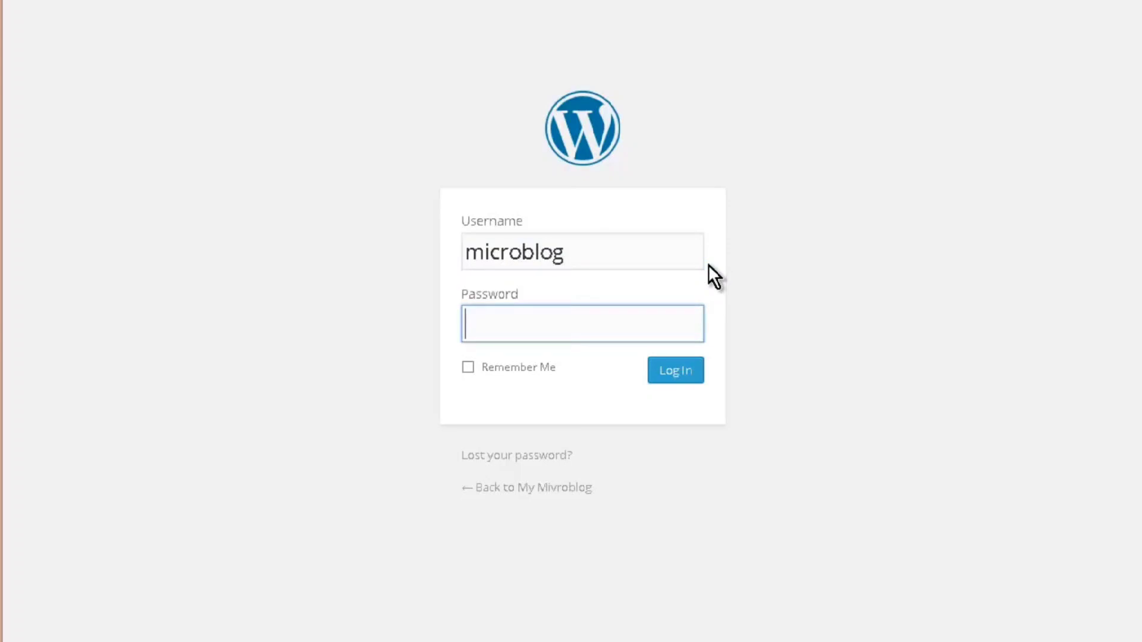
text(password)
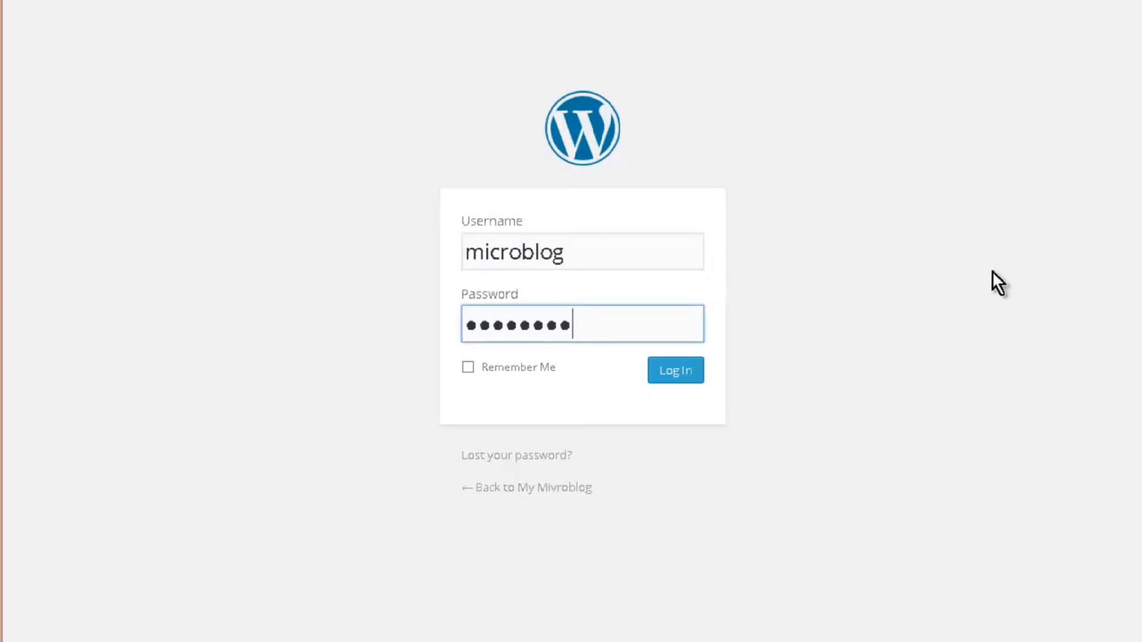
click(468, 367)
click(672, 381)
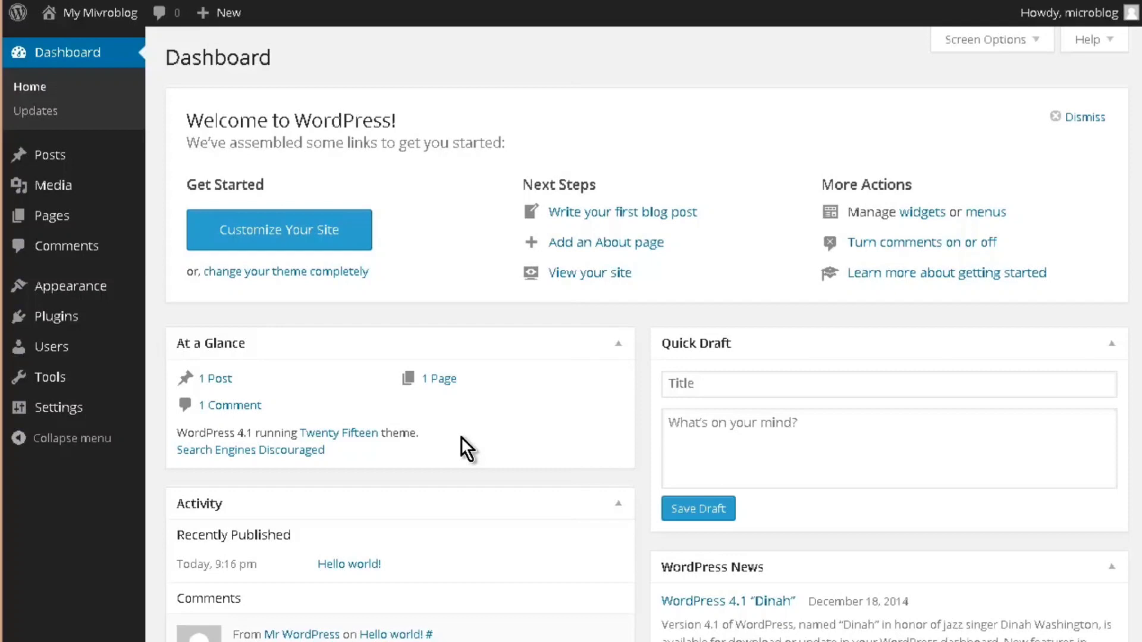
Install the All in One SEO Pack plugin from the popular plugins
mouse_move(49, 324)
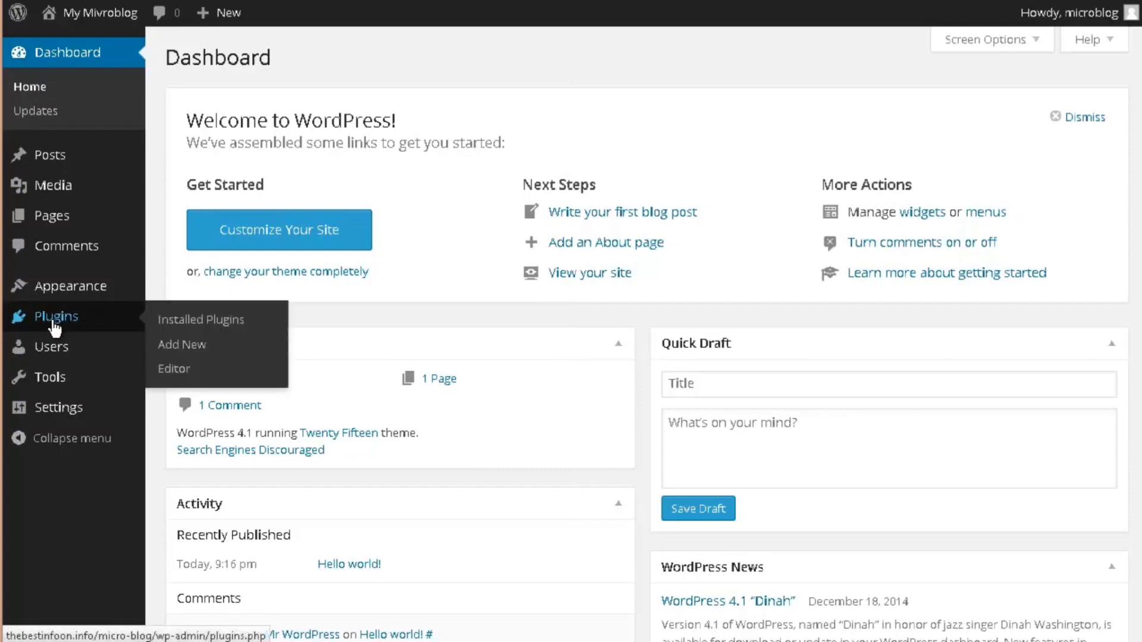
click(179, 353)
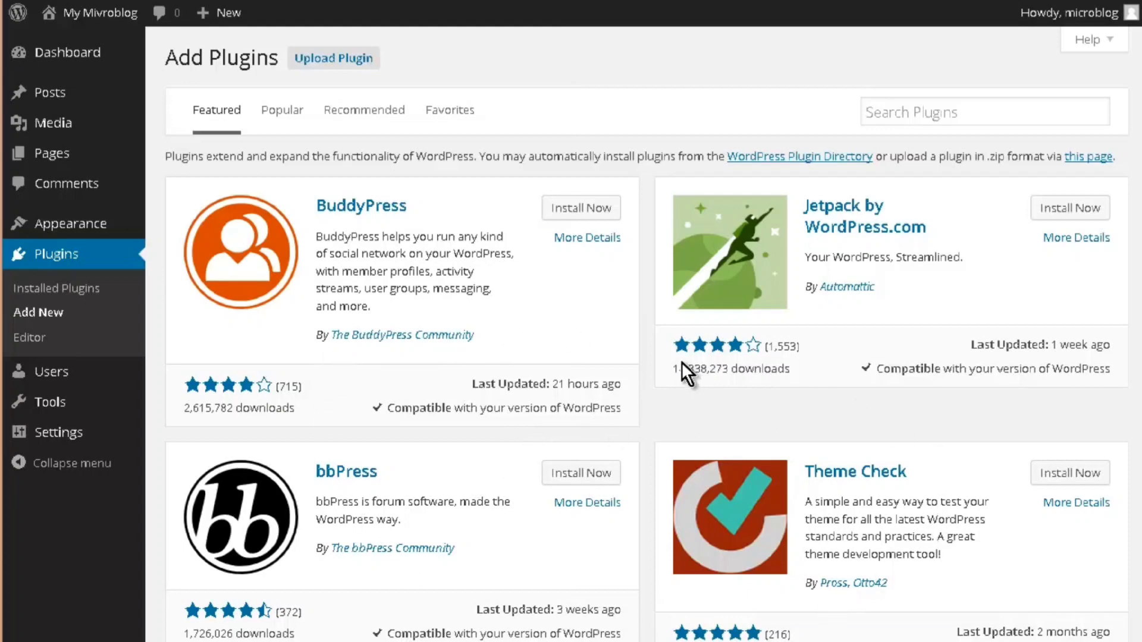
click(283, 110)
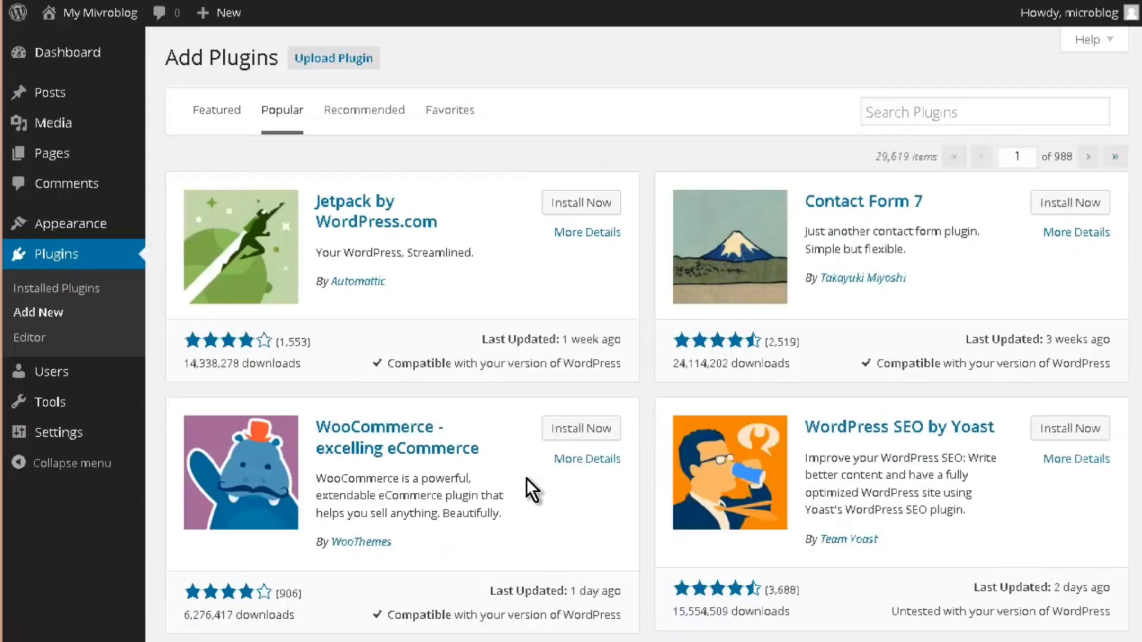
scroll(573, 427, down, 5)
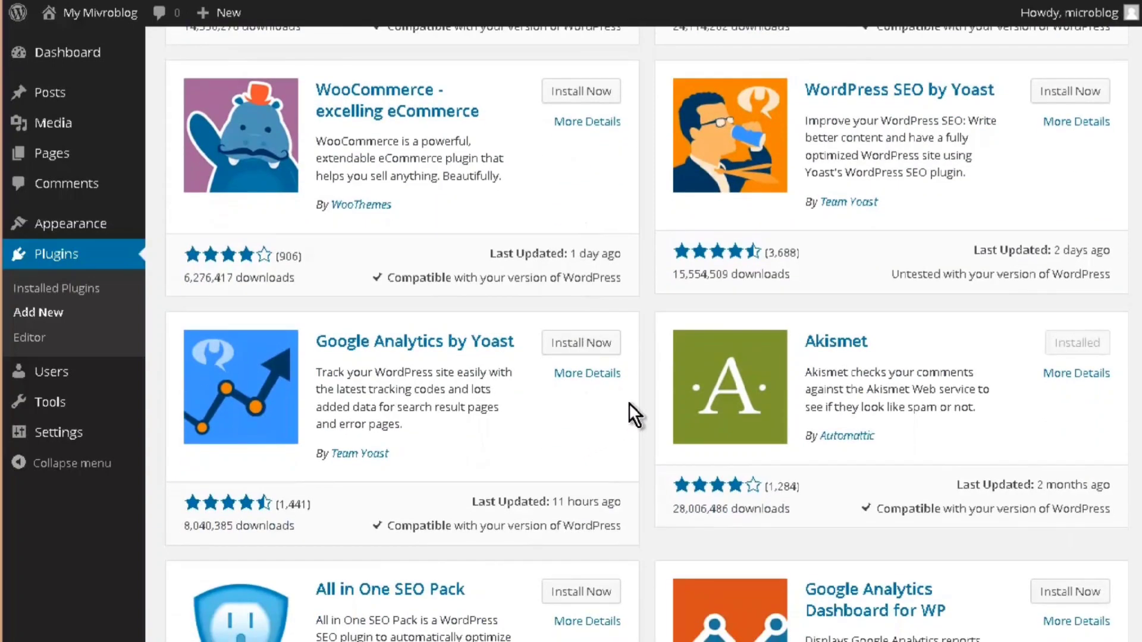
scroll(629, 401, down, 5)
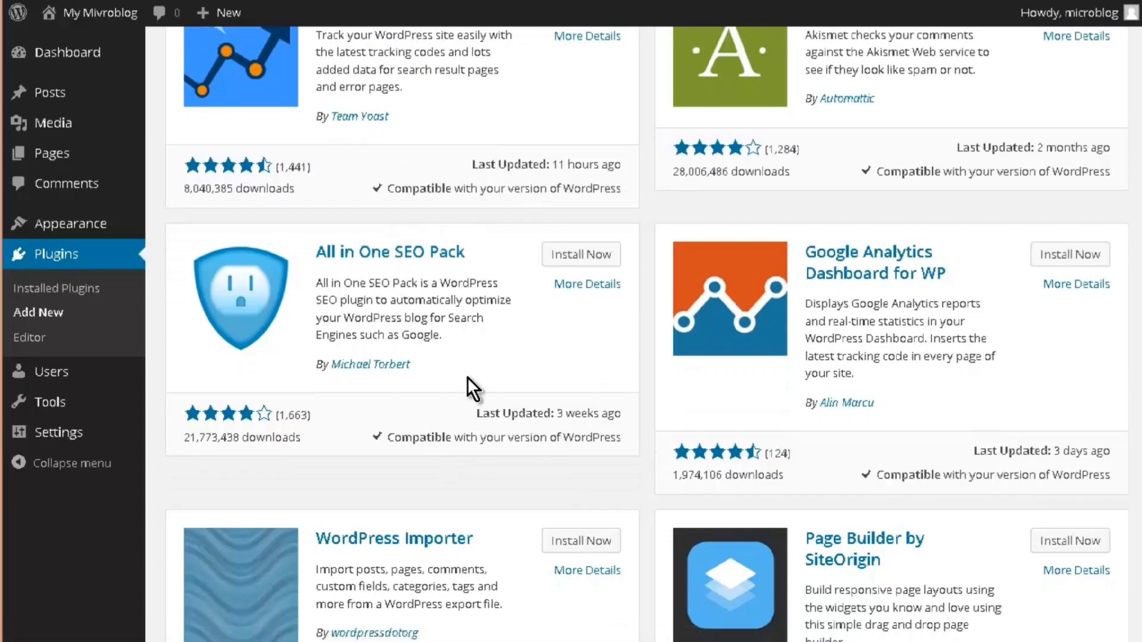
click(577, 255)
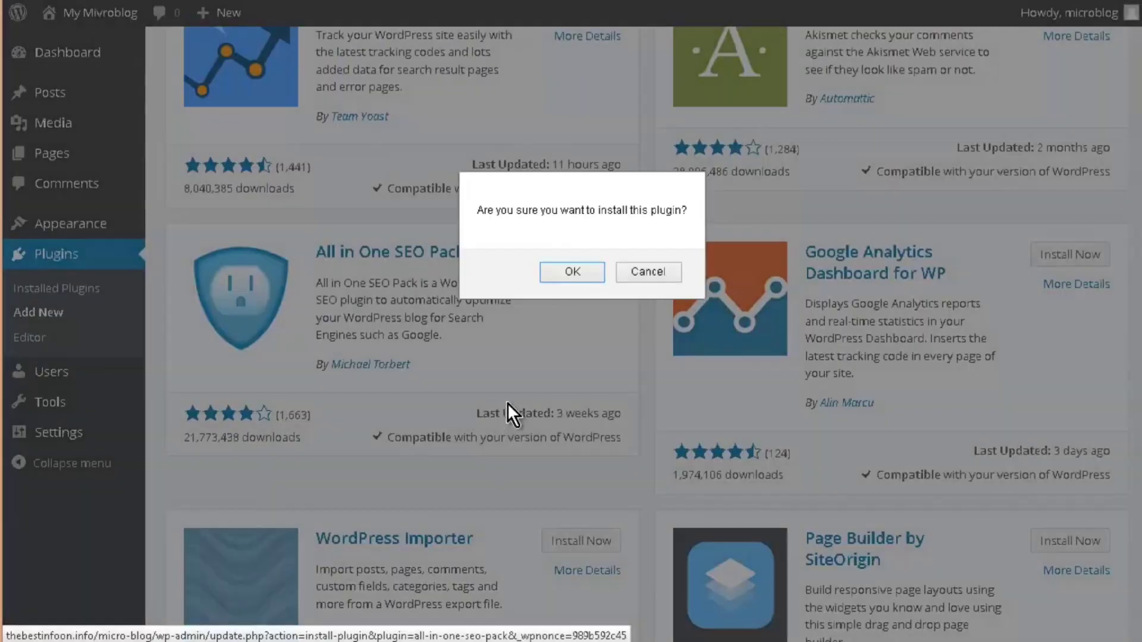
click(577, 272)
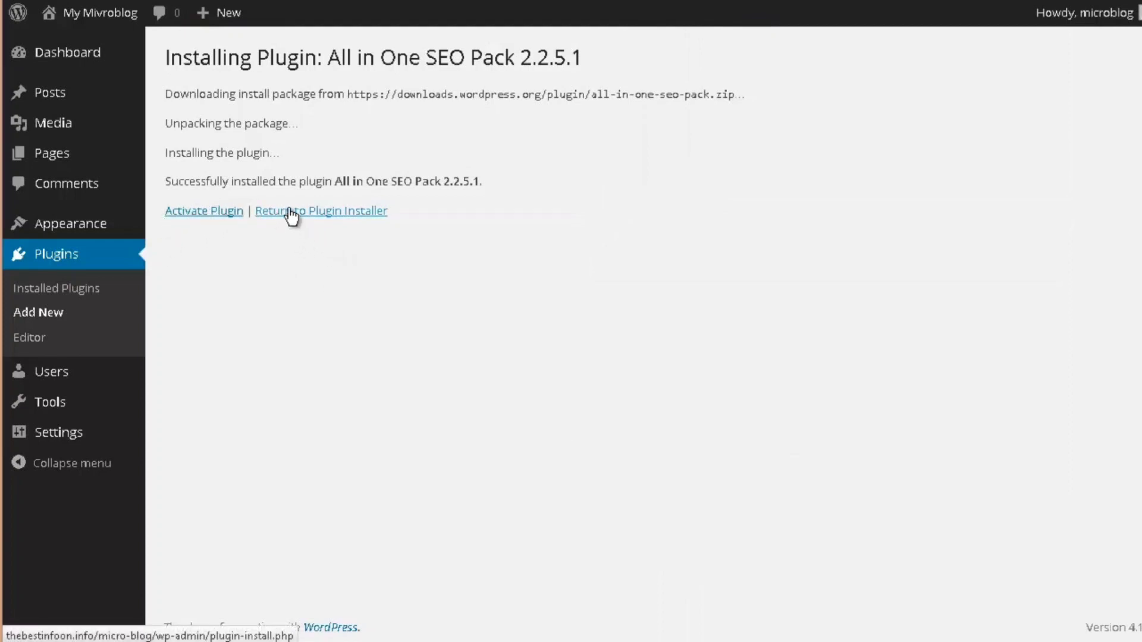
Return to the plugin installer, search for private, and install the jonradio Private Site plugin
click(294, 212)
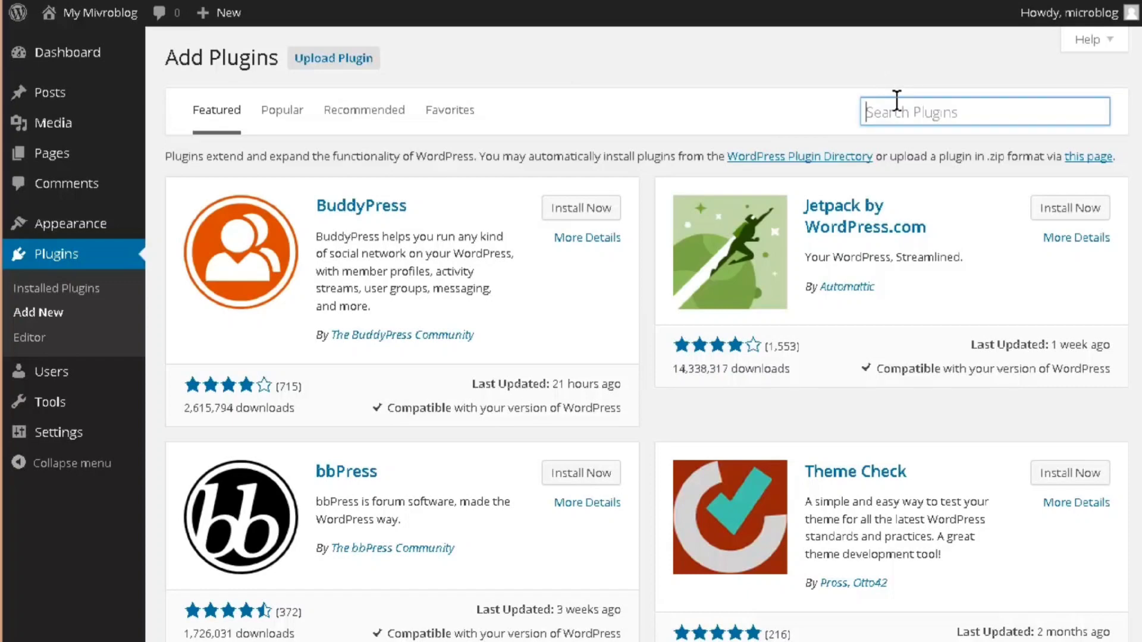
text(private)
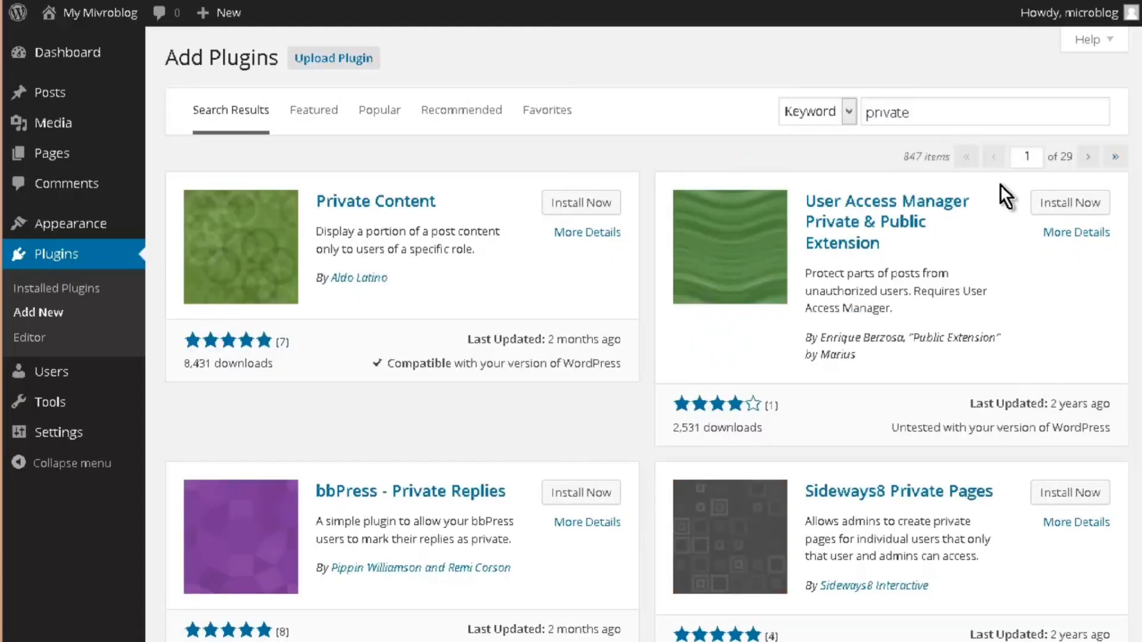
scroll(999, 187, down, 4)
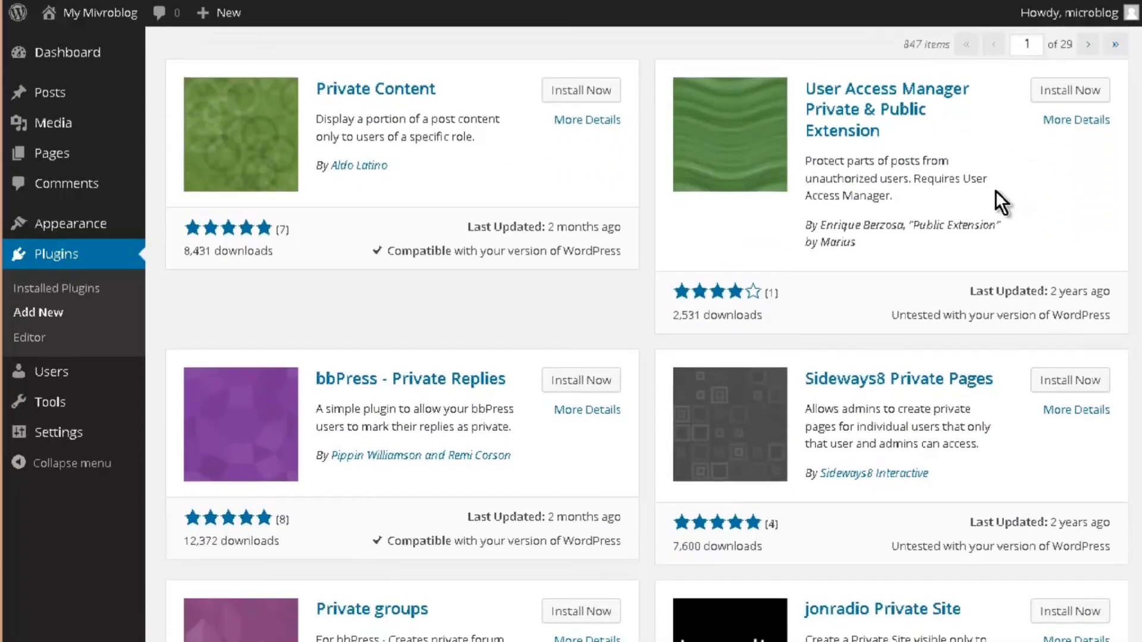
scroll(994, 191, down, 4)
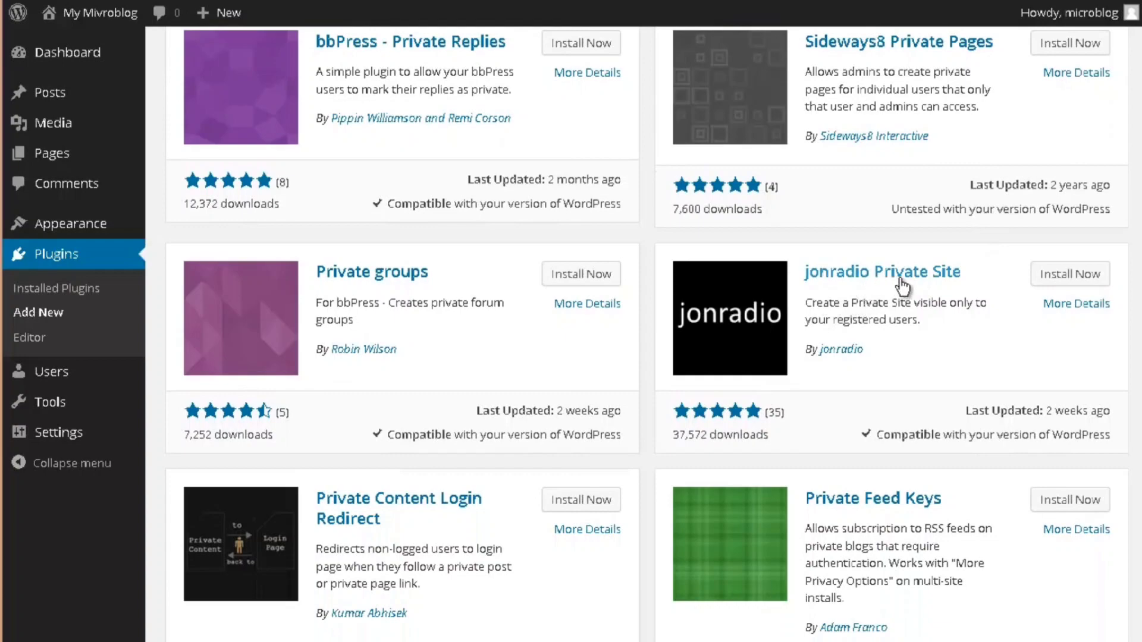
click(1056, 278)
click(573, 272)
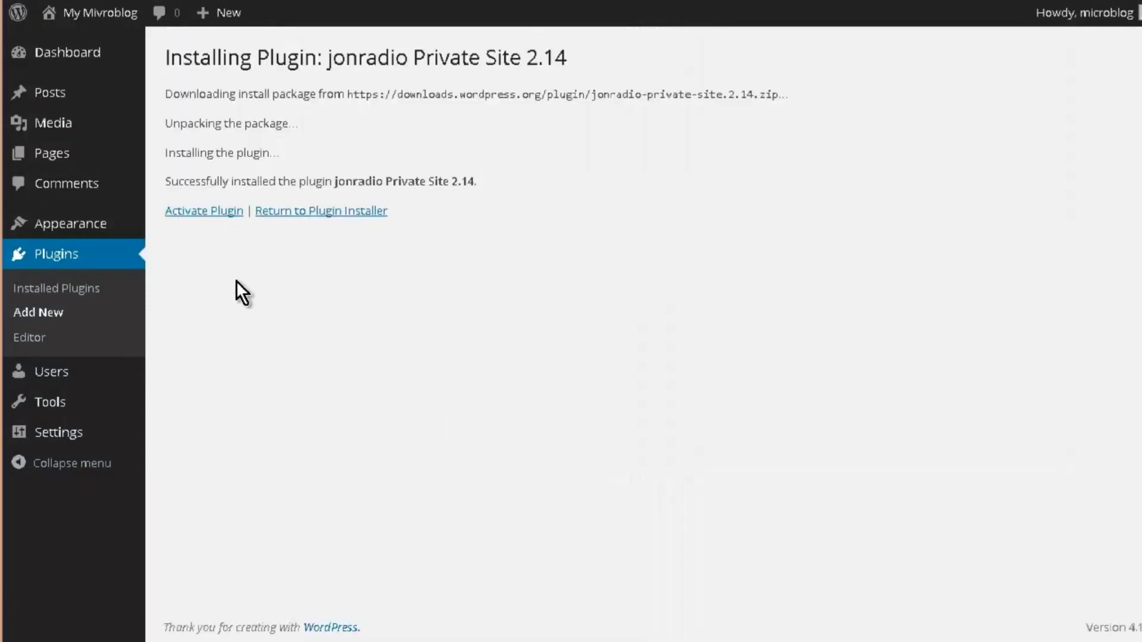
Search the plugin installer for login redirect, and install and activate the Peter's Login Redirect plugin
click(298, 213)
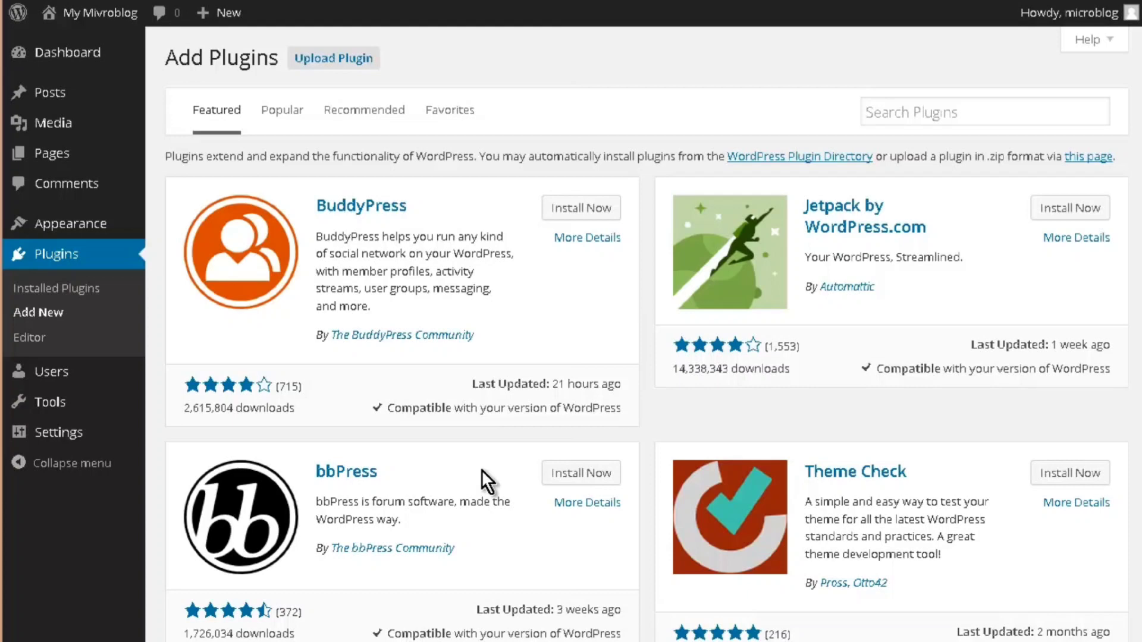
click(950, 108)
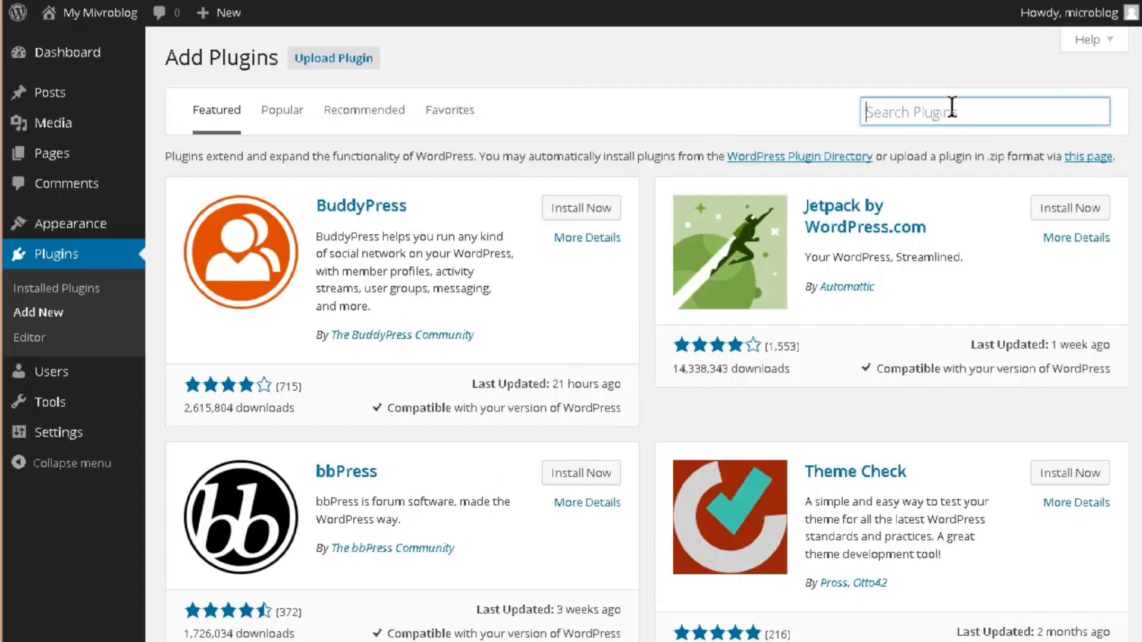
text(logi)
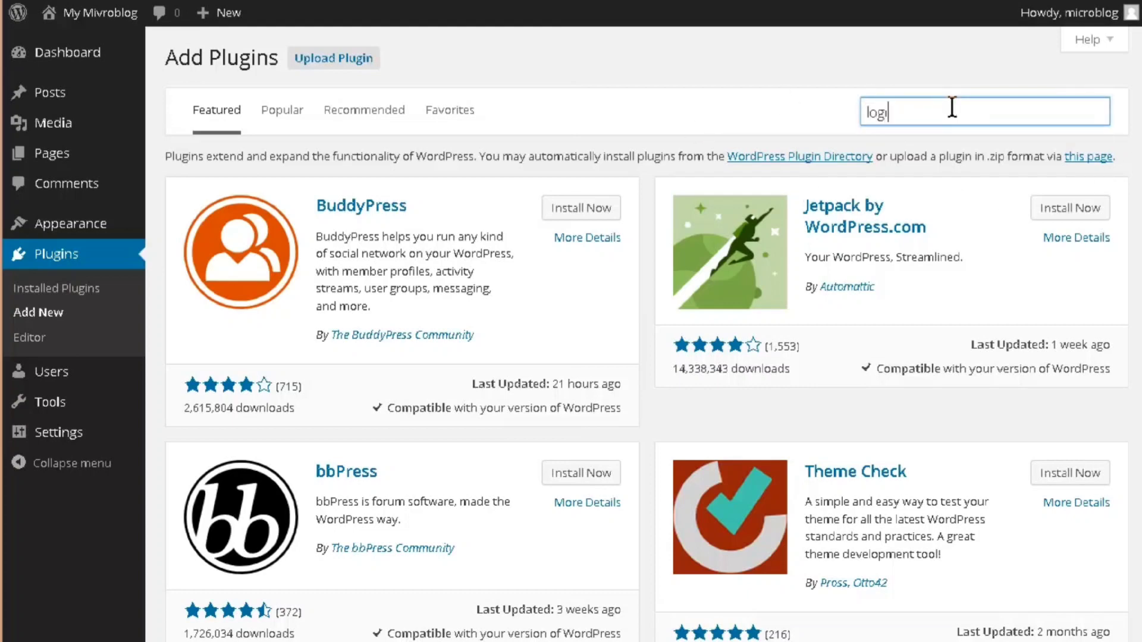
text(n redirect)
key(Return)
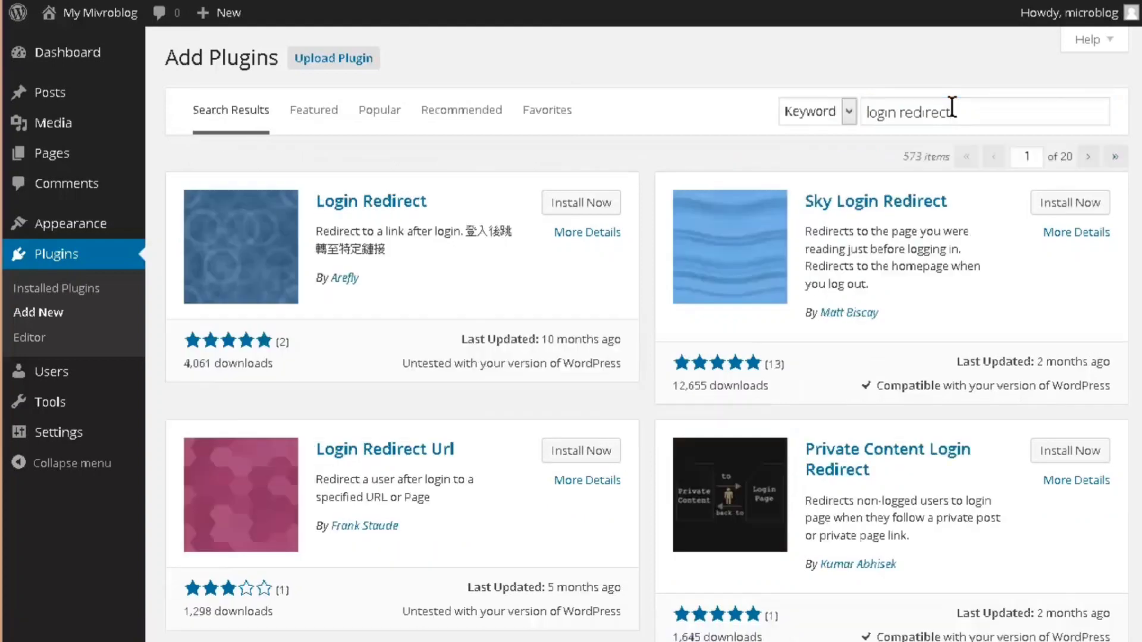
scroll(937, 66, down, 10)
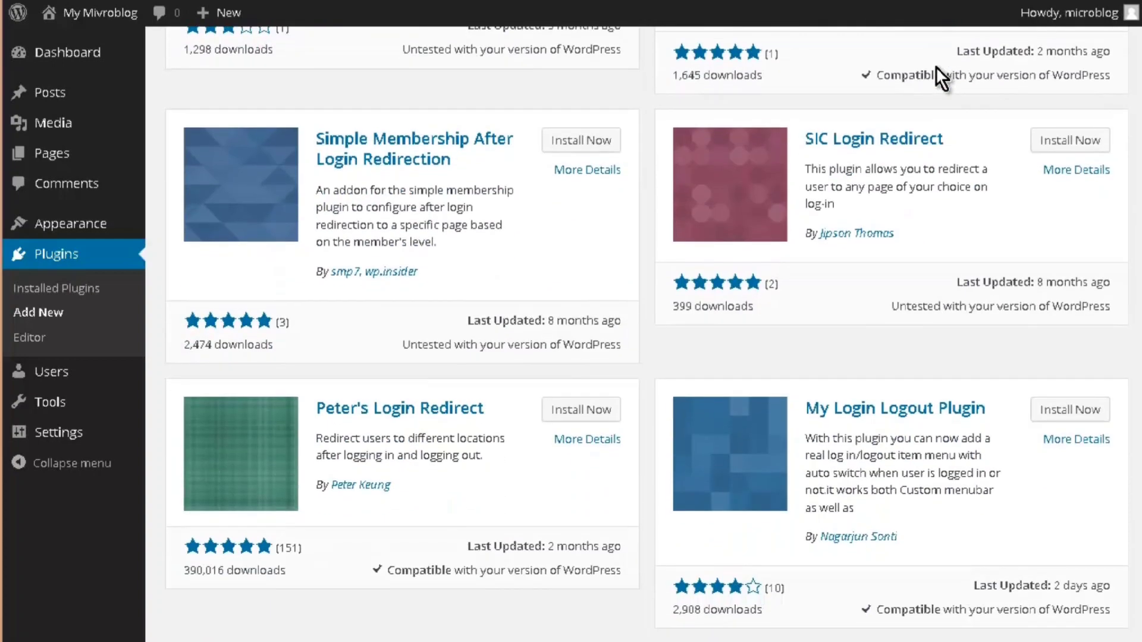
scroll(936, 66, down, 2)
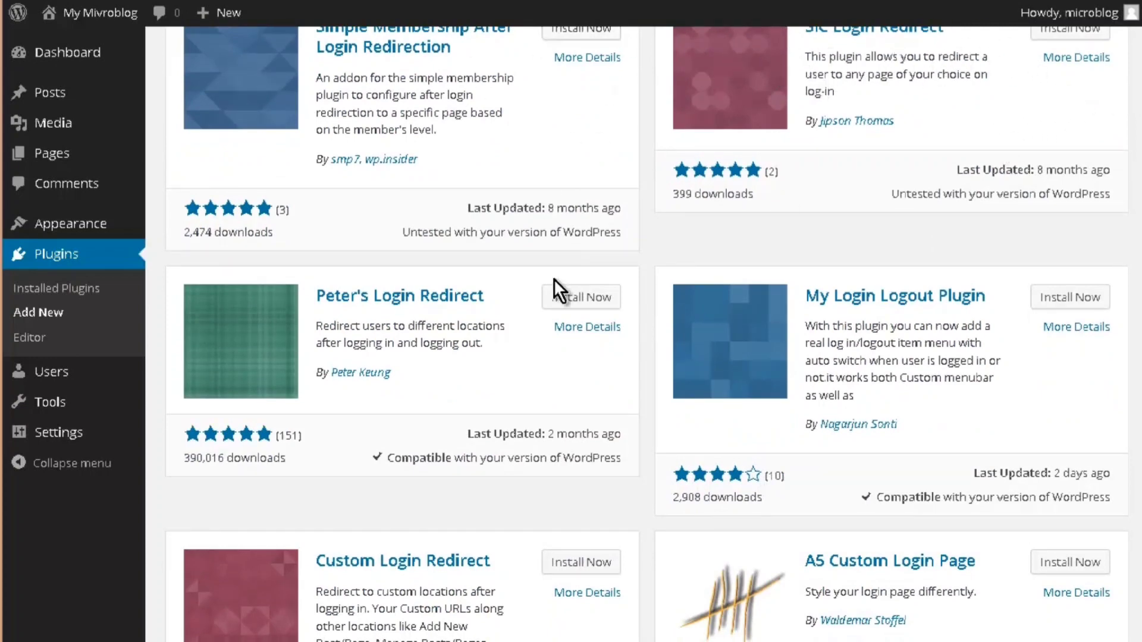
click(575, 297)
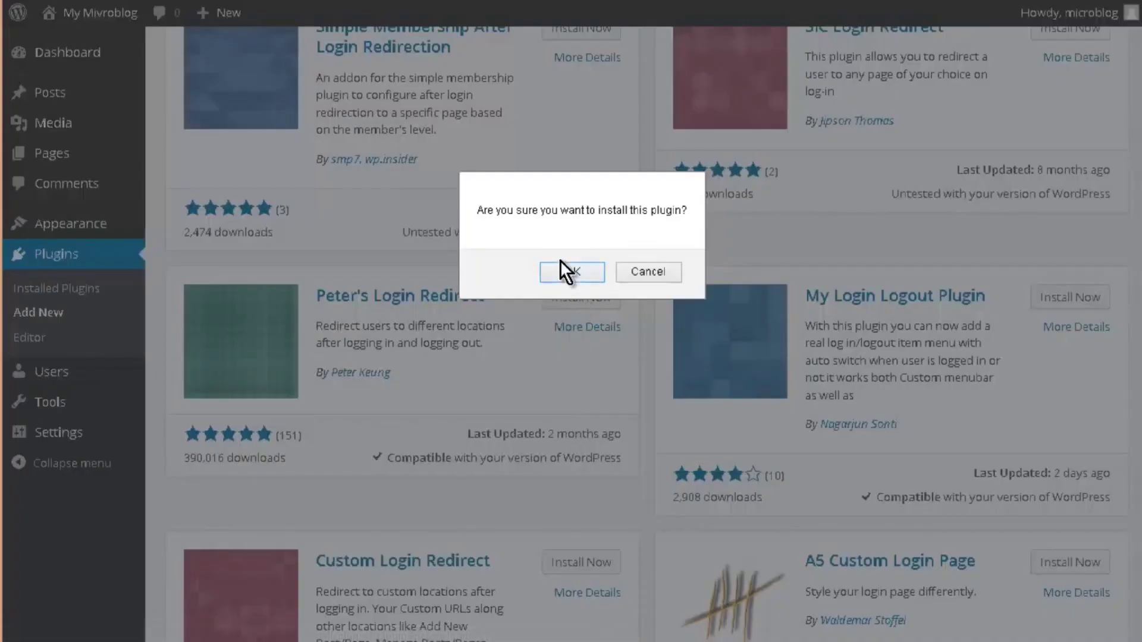
click(572, 273)
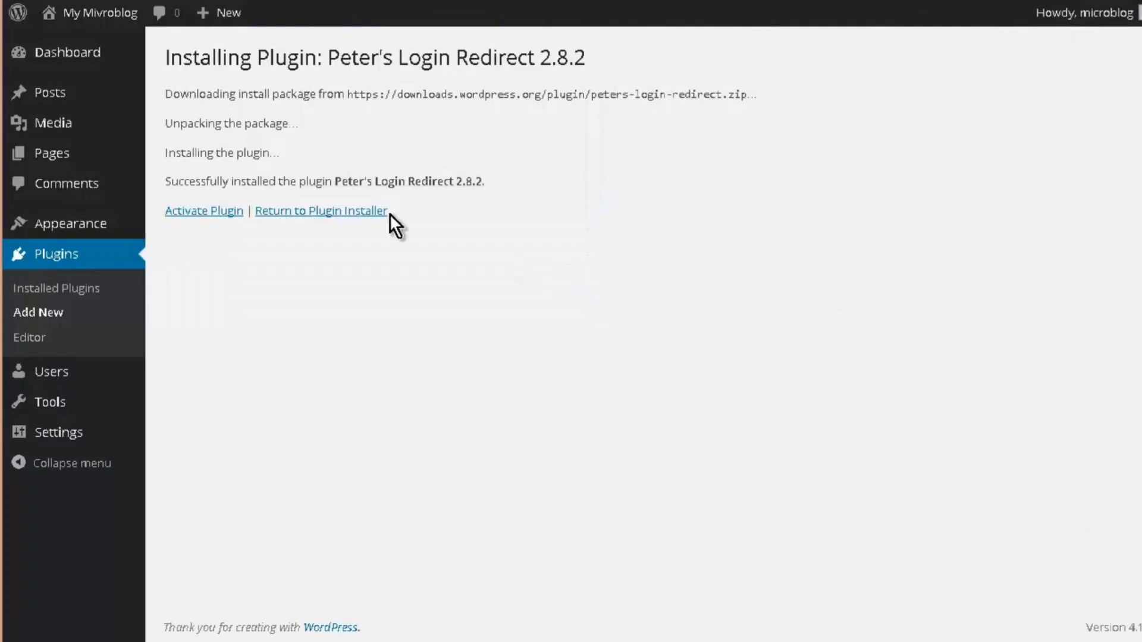
click(189, 212)
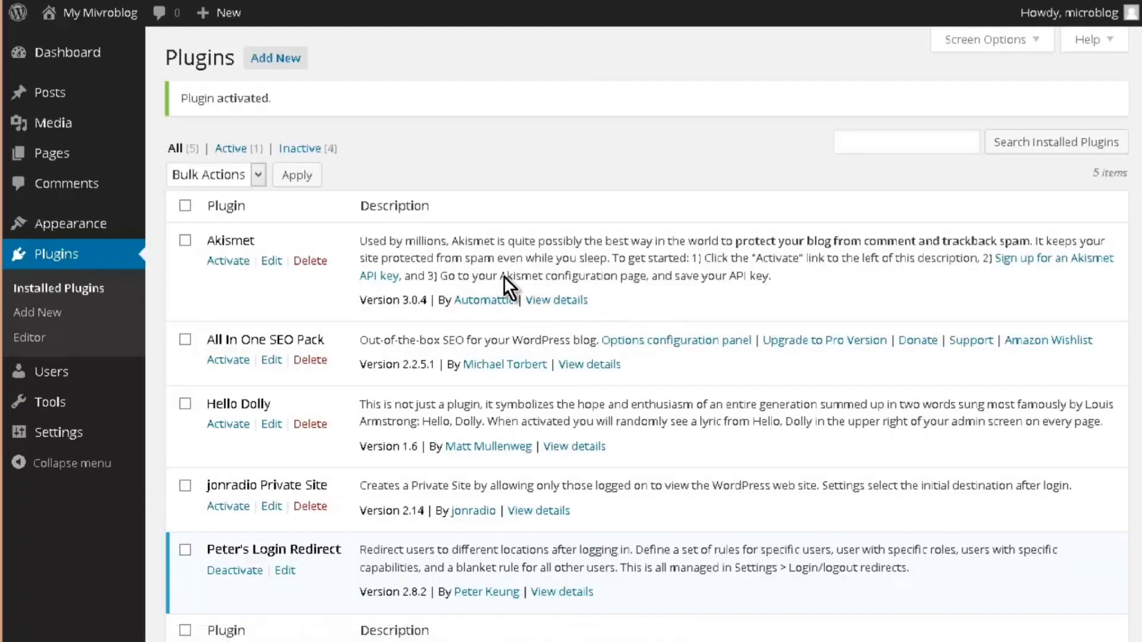
Browse the popular plugins in the plugin installer, and search the installer for xml sitemap
click(276, 58)
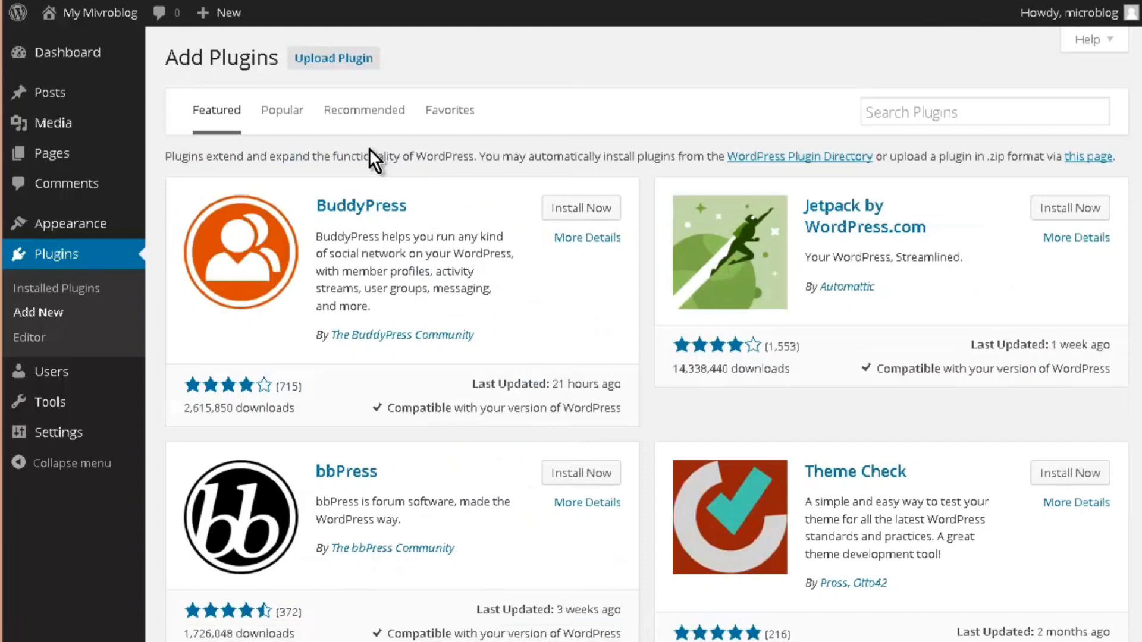
click(284, 112)
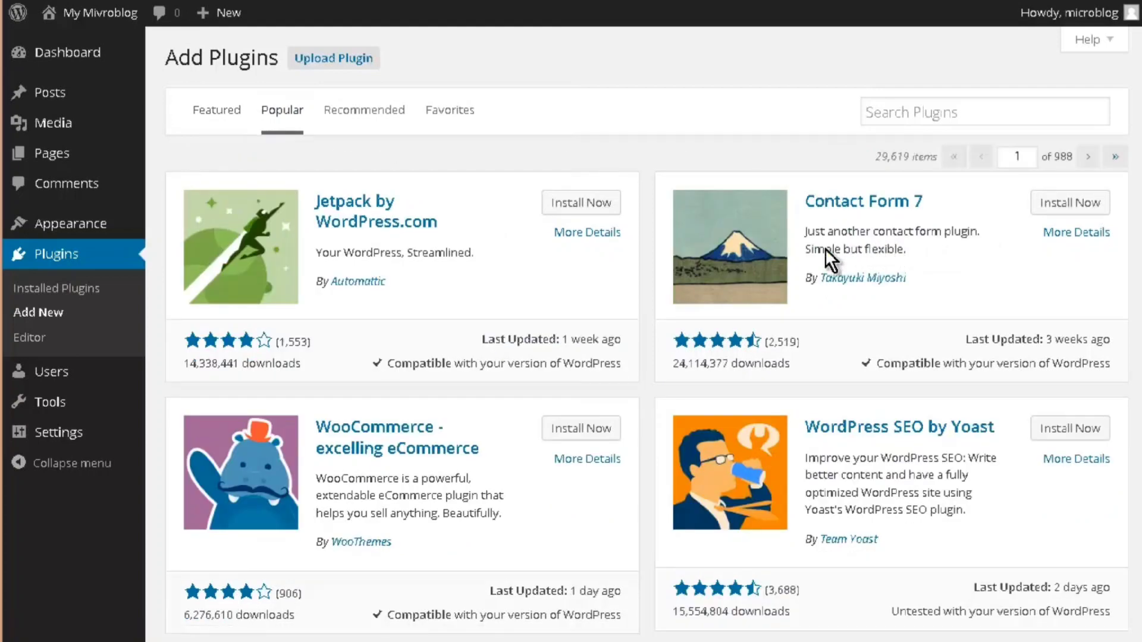
scroll(609, 212, down, 4)
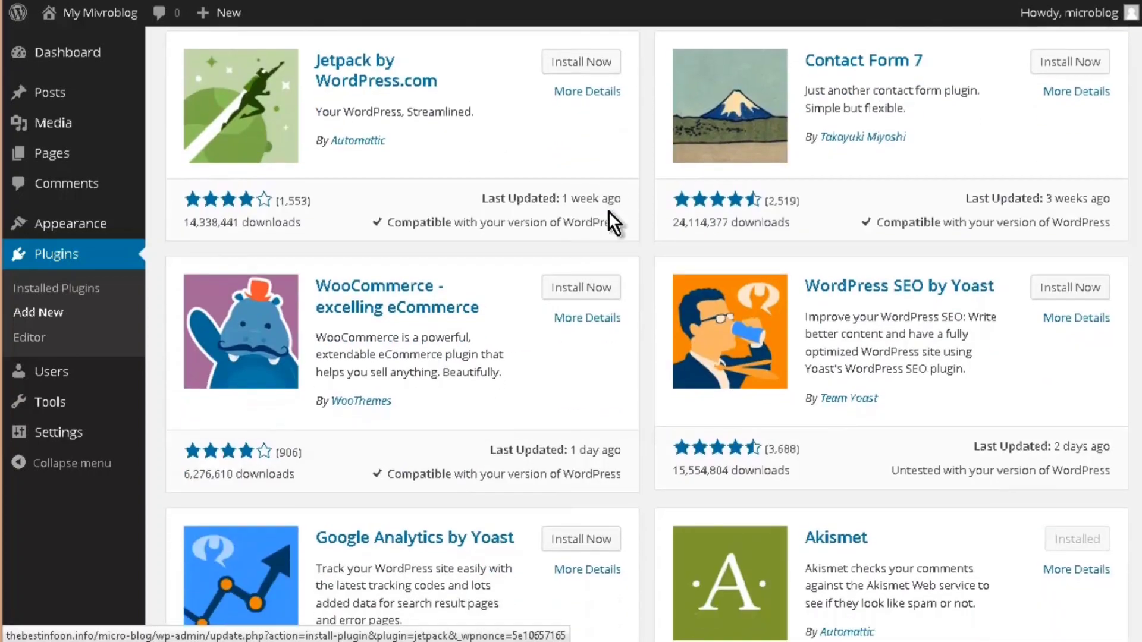
scroll(610, 217, down, 4)
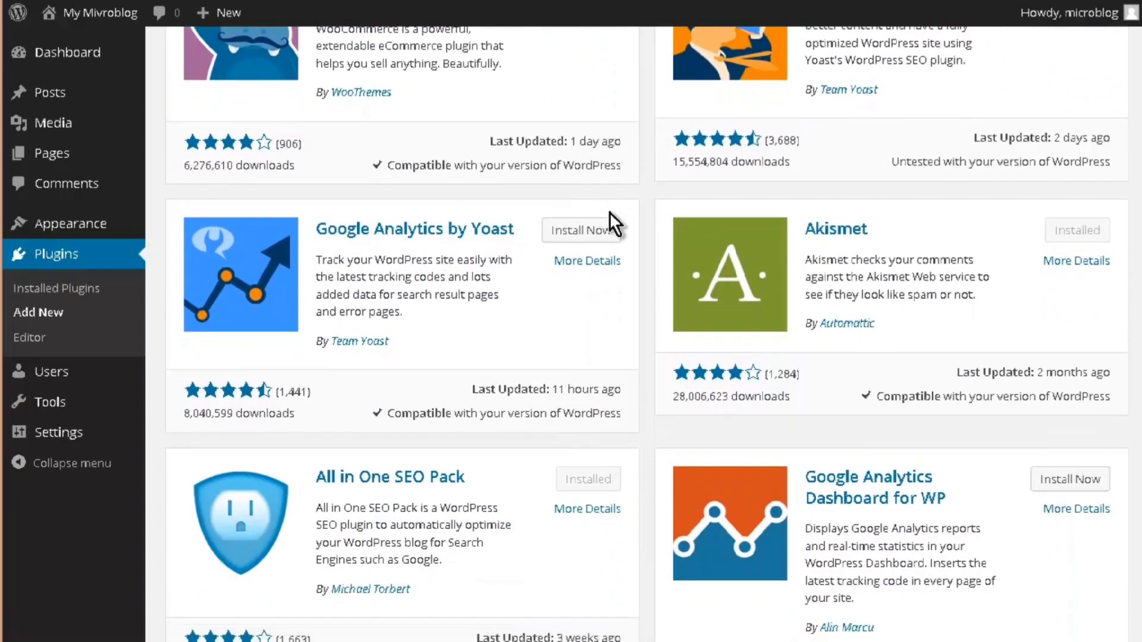
scroll(612, 211, down, 4)
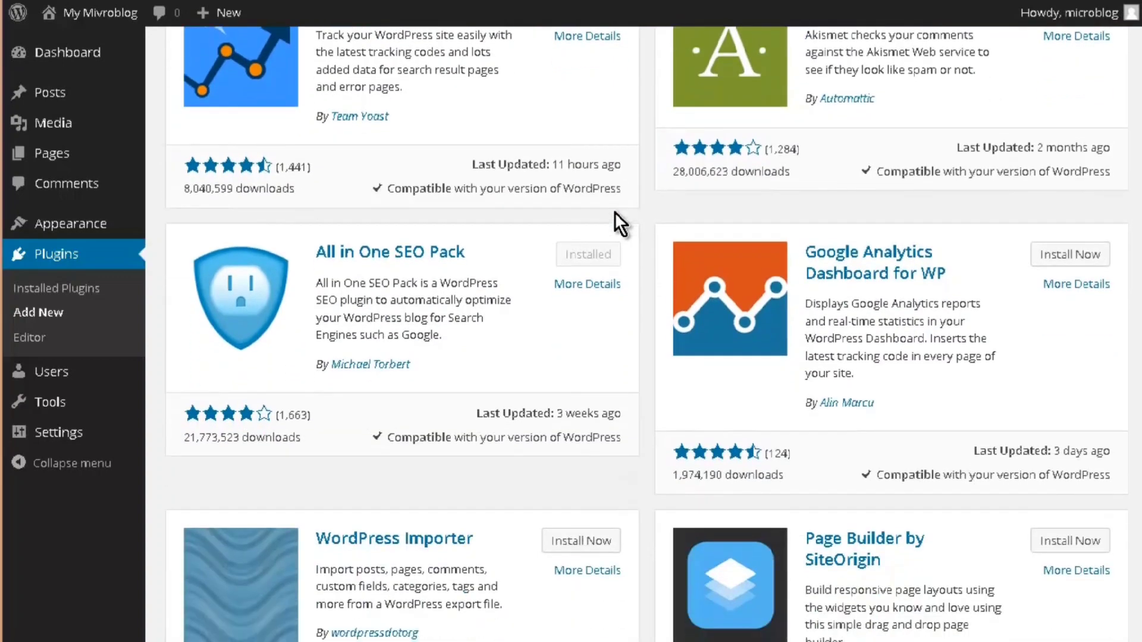
scroll(615, 212, down, 6)
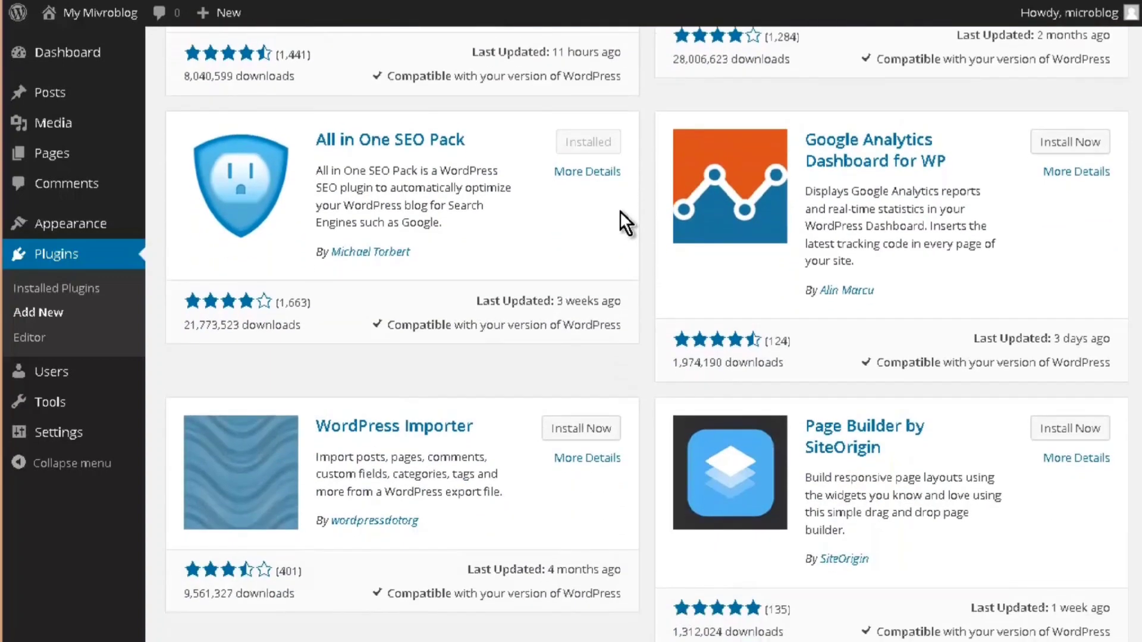
scroll(620, 219, down, 4)
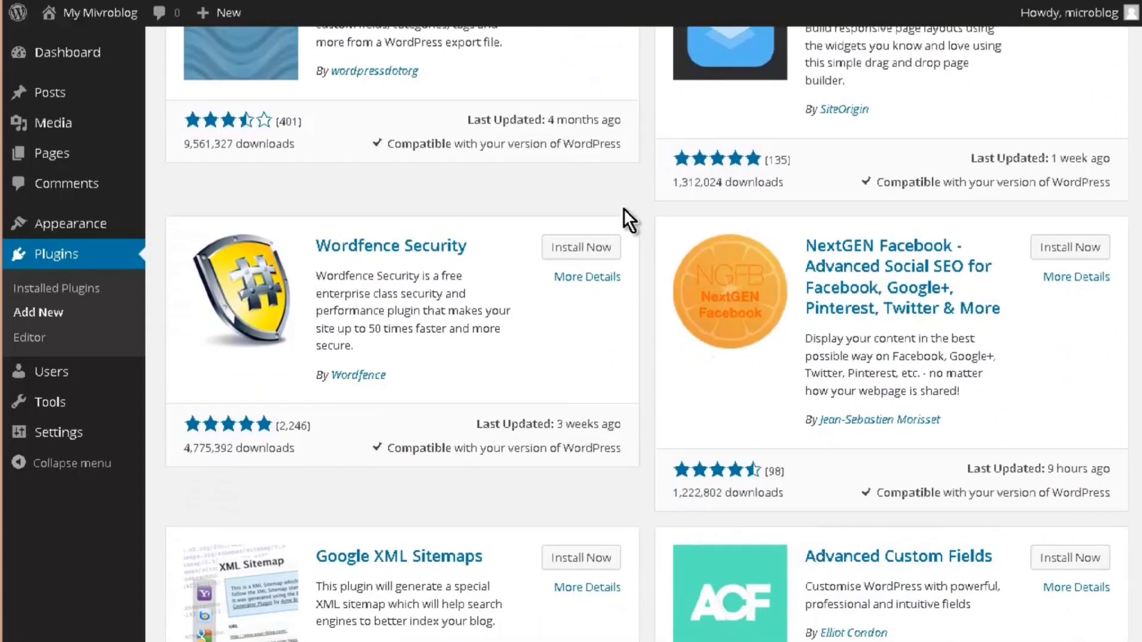
scroll(624, 208, down, 5)
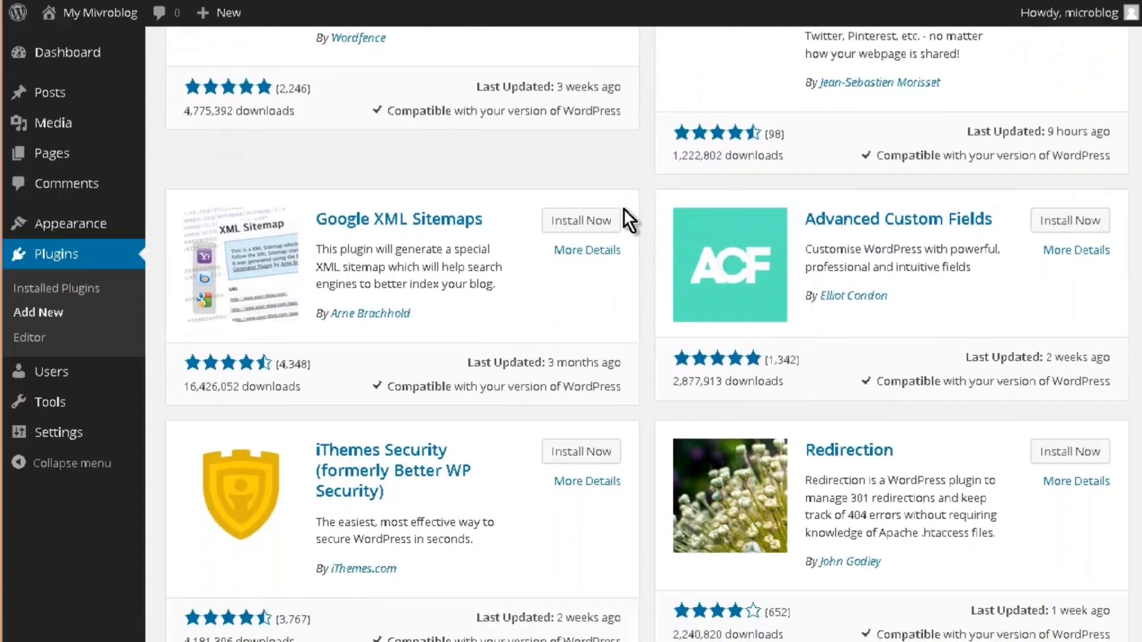
scroll(623, 208, down, 4)
scroll(623, 208, down, 3)
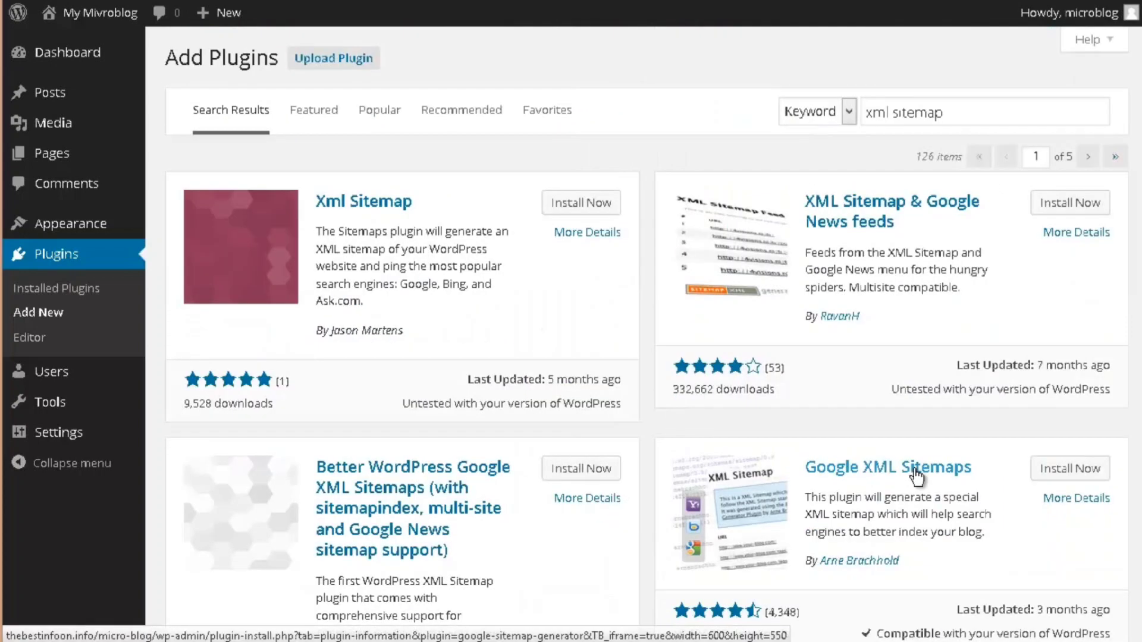
Install the Google XML Sitemaps plugin and return to the plugin installer
click(1068, 468)
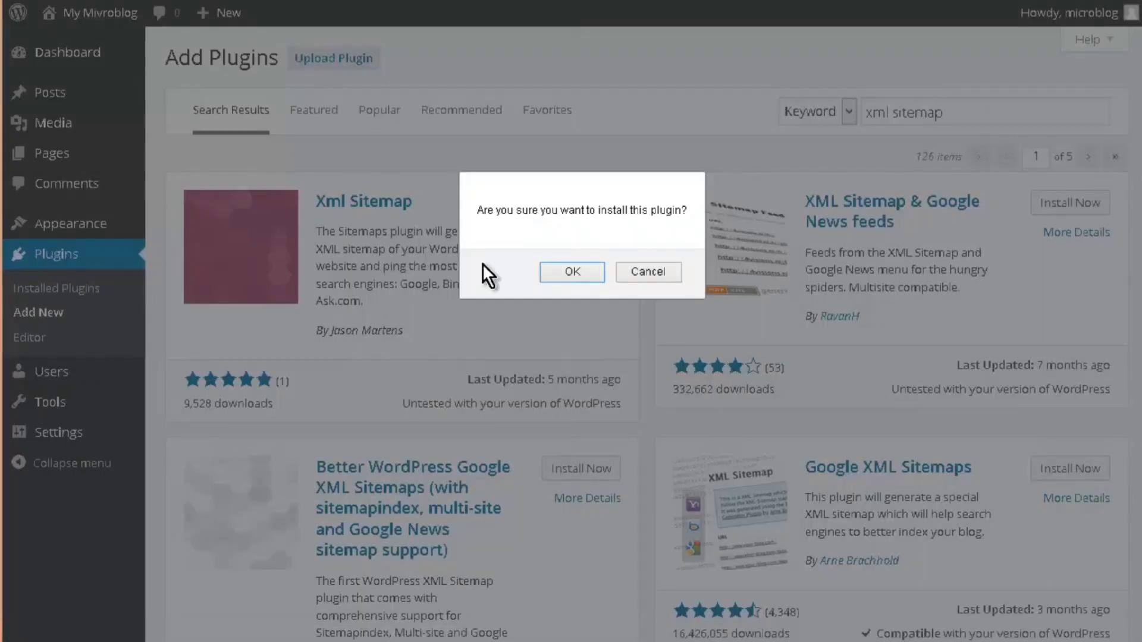
key(Return)
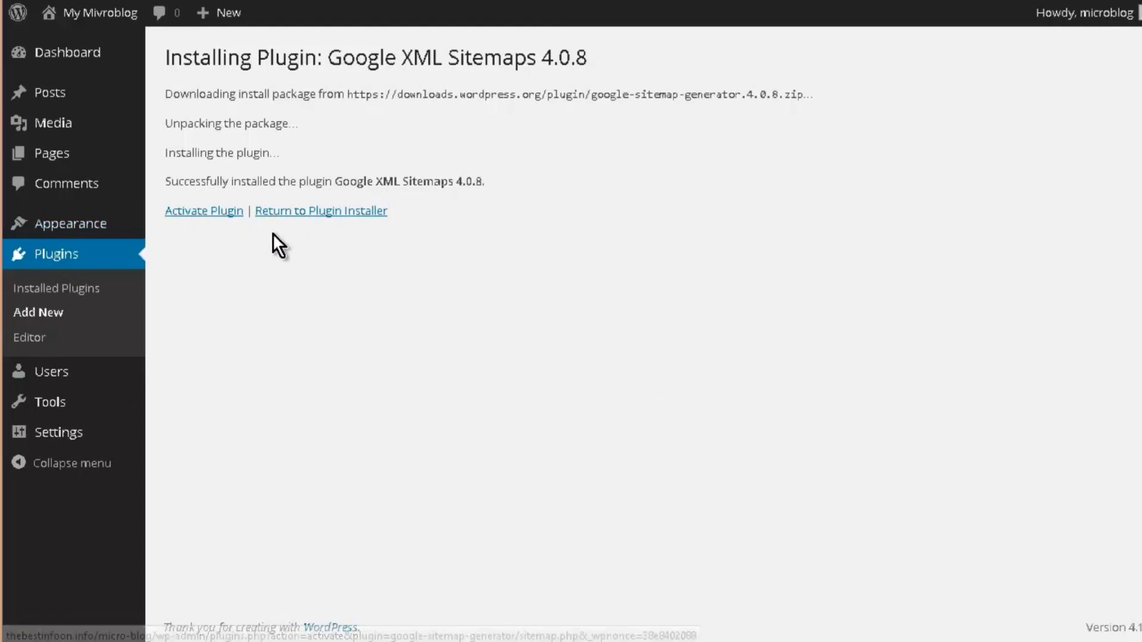
click(299, 213)
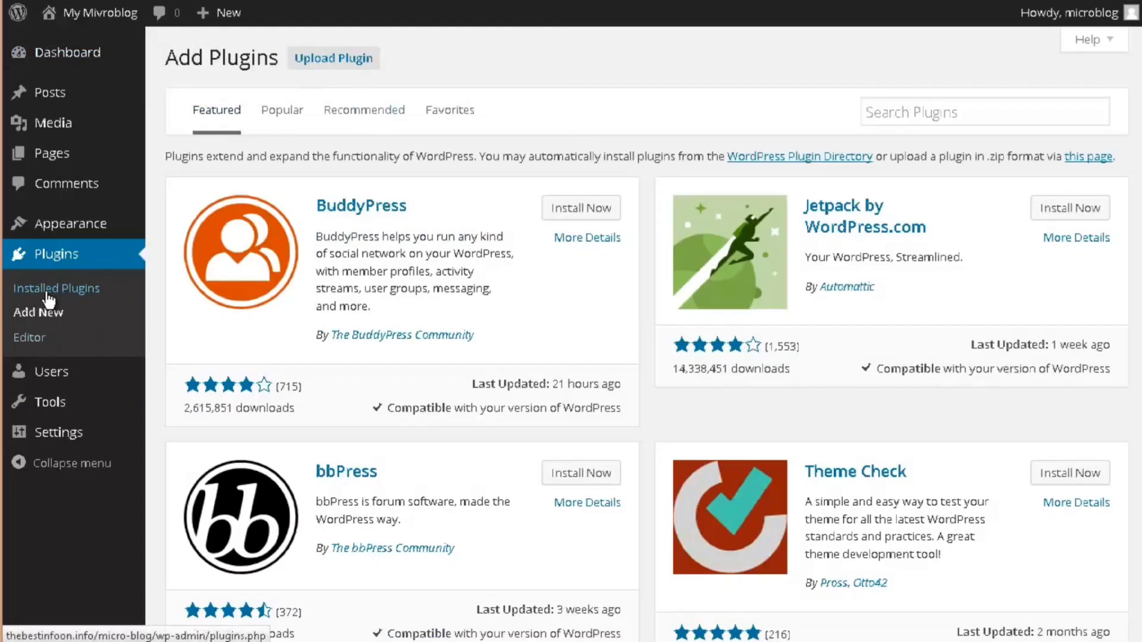
Delete the Hello Dolly plugin and its files from the installed plugins
click(741, 464)
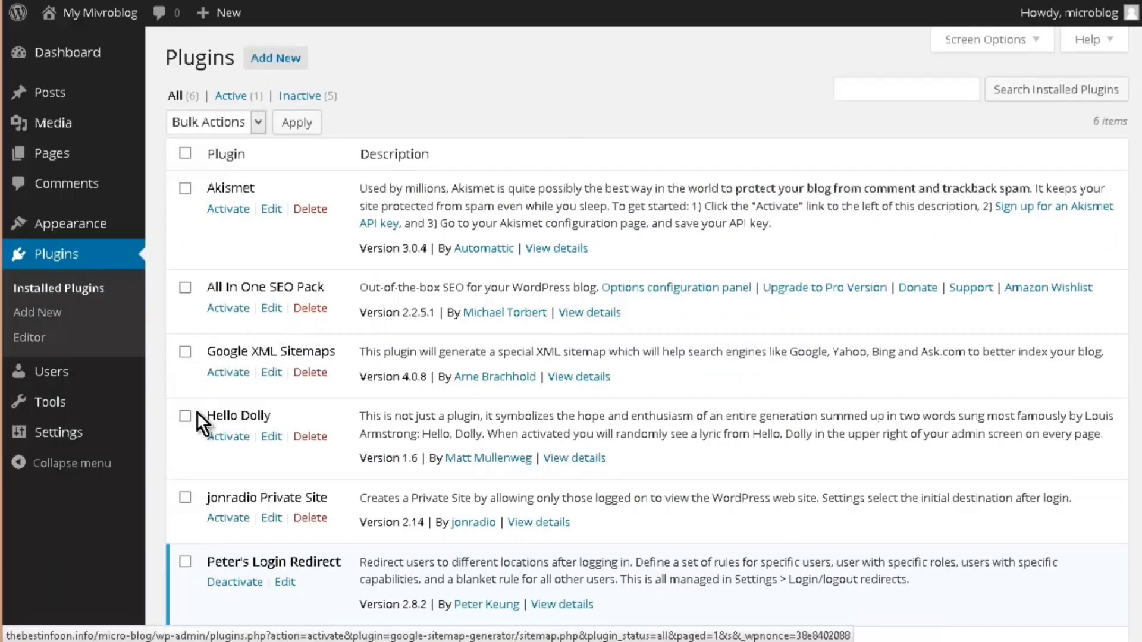
click(311, 437)
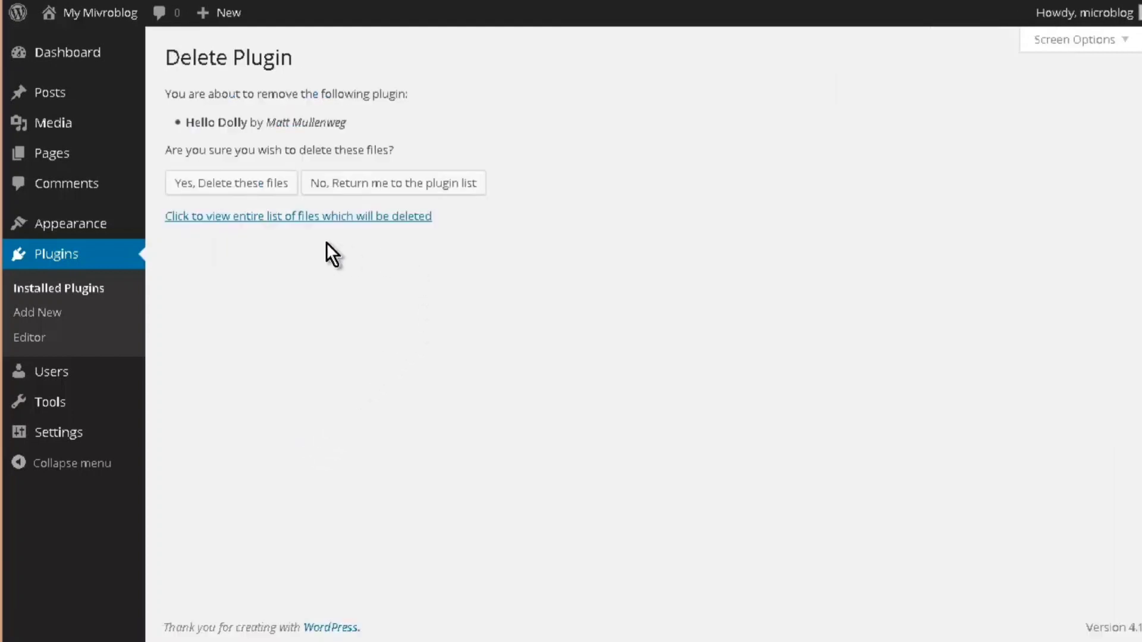
click(207, 184)
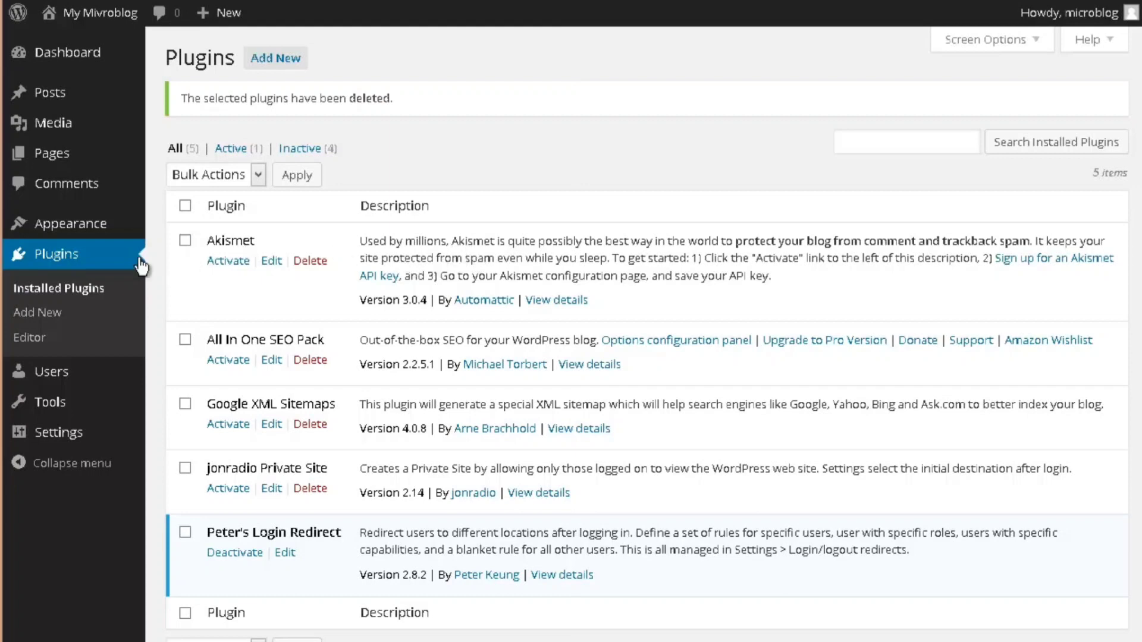
Activate the Akismet plugin, open its account activation page, and go back to the installed plugins
click(225, 262)
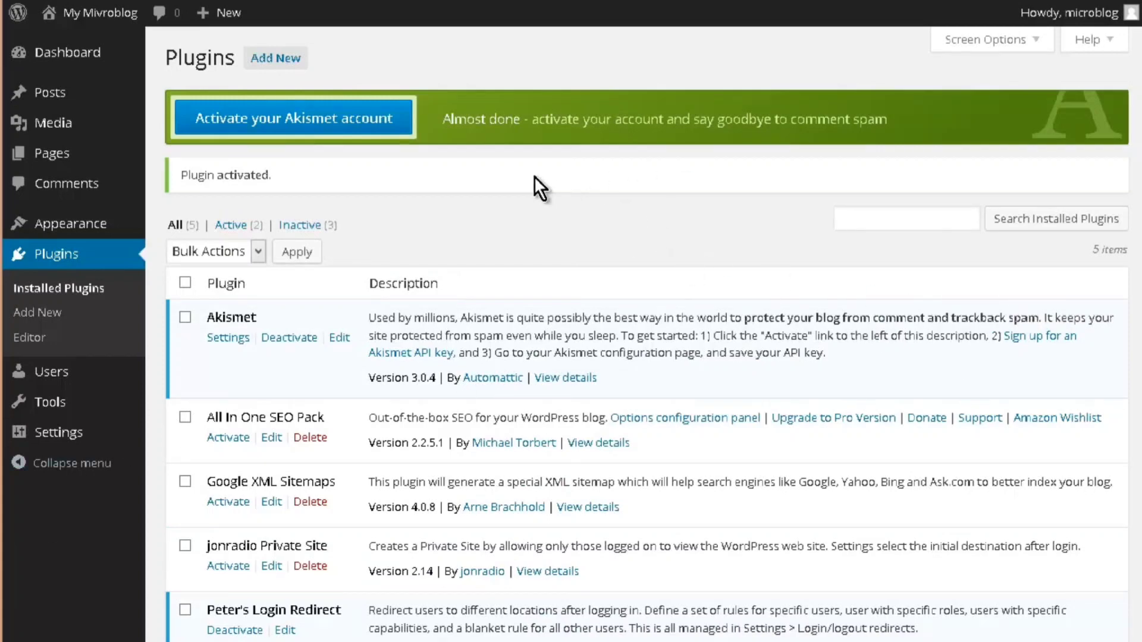
click(342, 125)
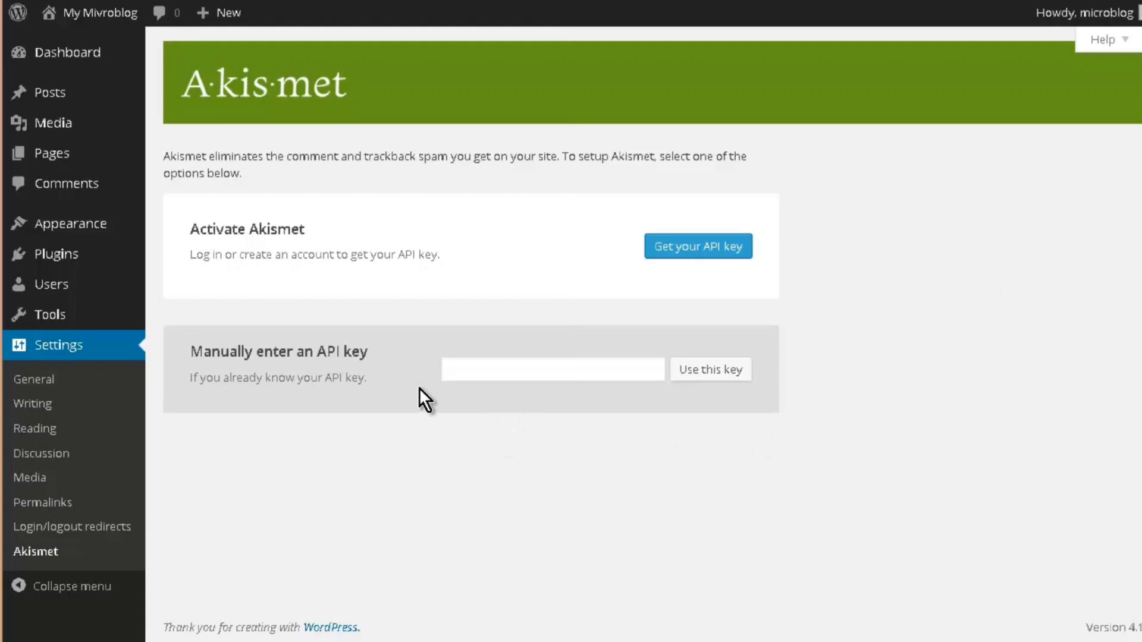
click(58, 262)
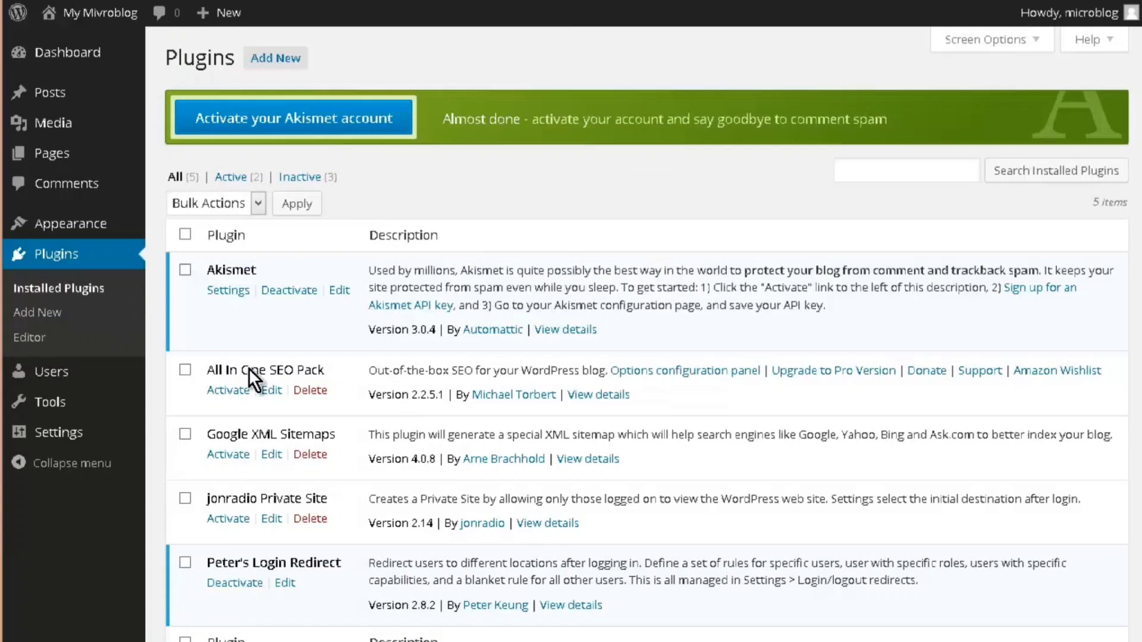
Activate the jonradio Private Site plugin and deactivate the Akismet plugin
scroll(388, 359, down, 3)
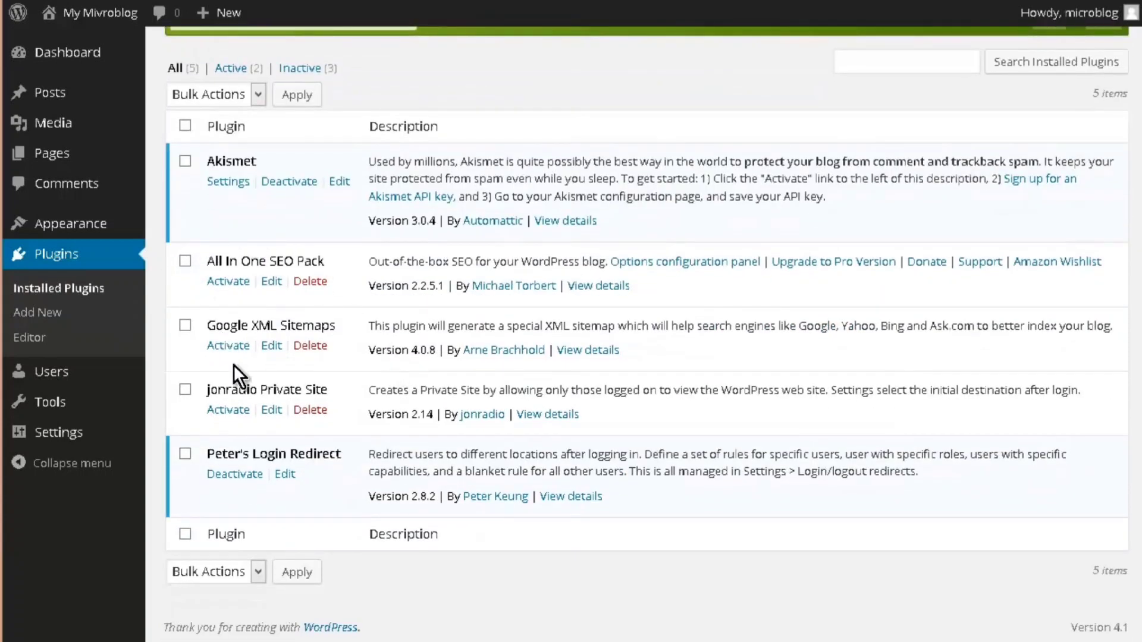
click(246, 411)
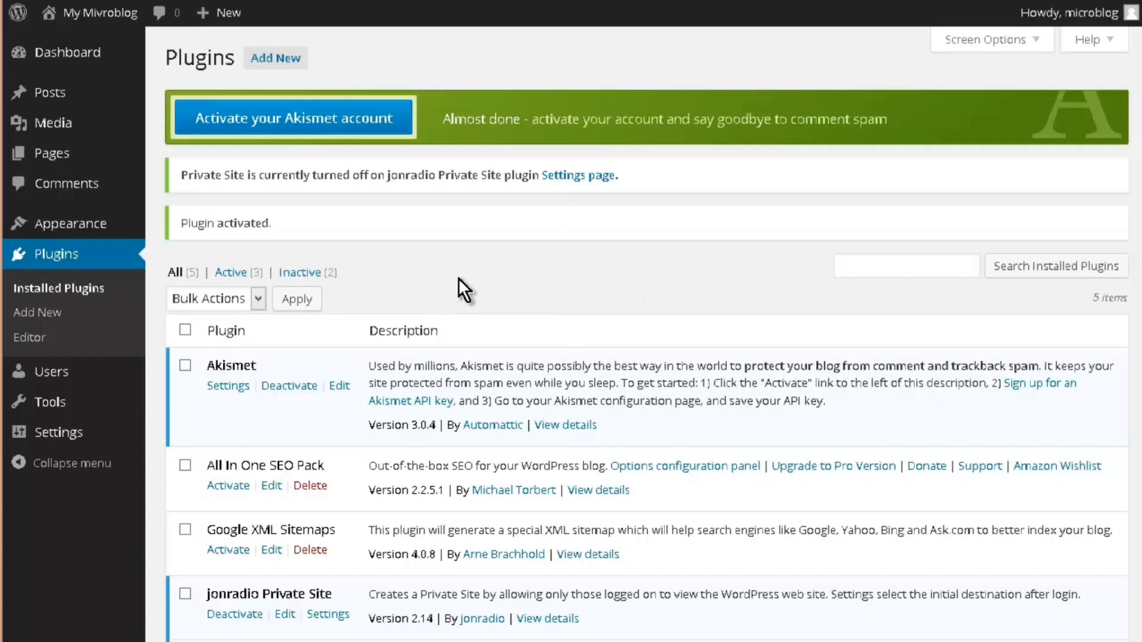
click(294, 387)
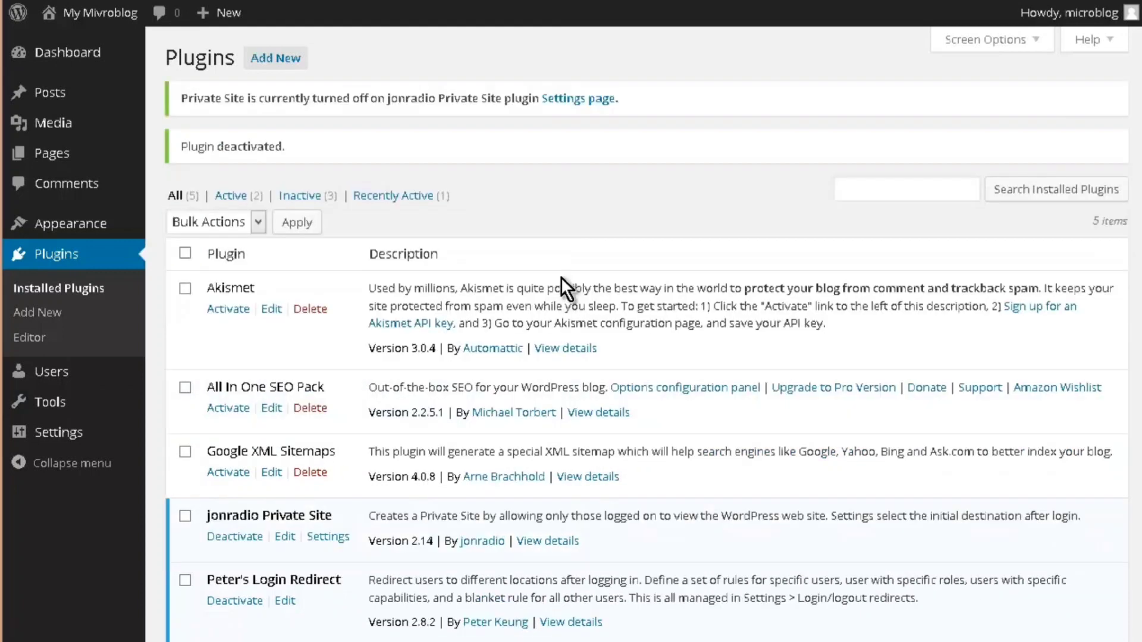
Open the jonradio Private Site settings and enable the Private Site option
mouse_move(44, 436)
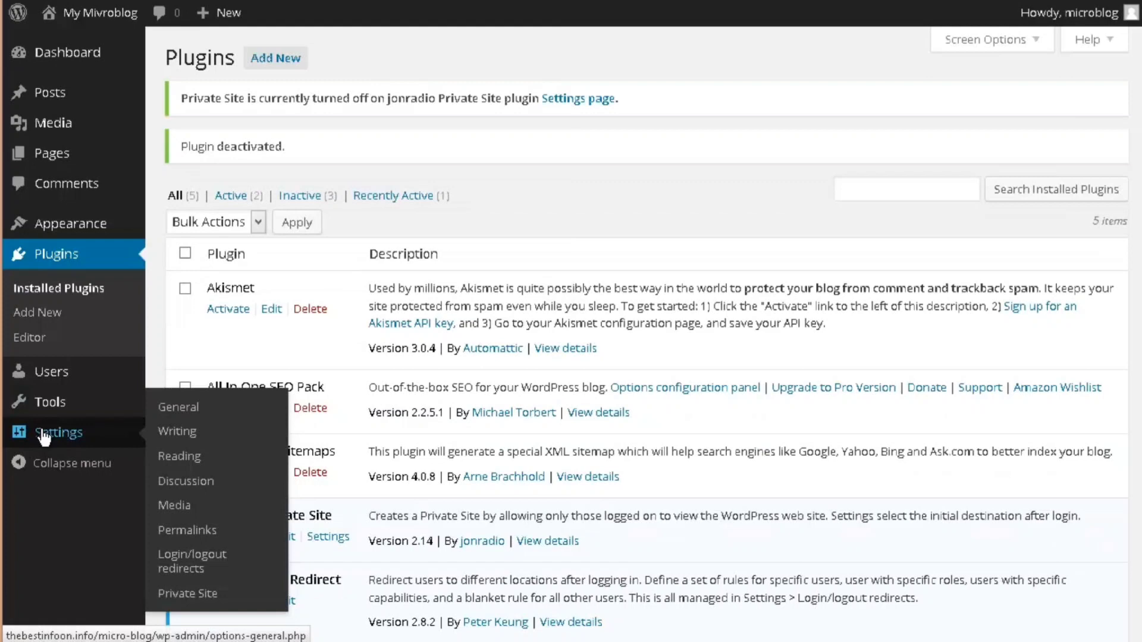
click(196, 593)
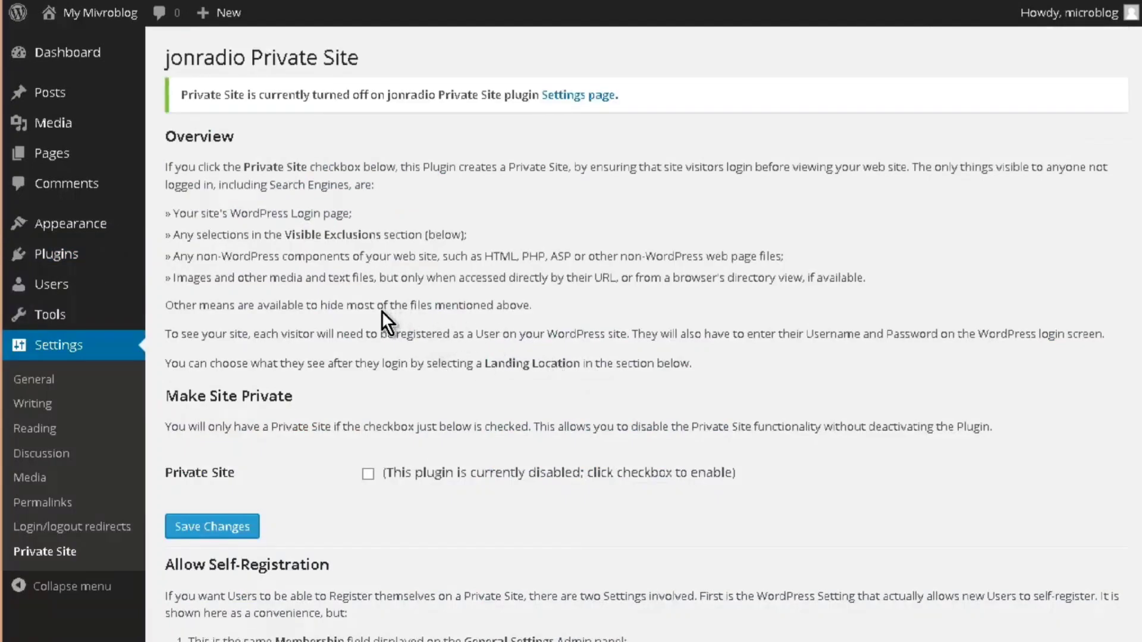
scroll(381, 311, down, 4)
click(368, 249)
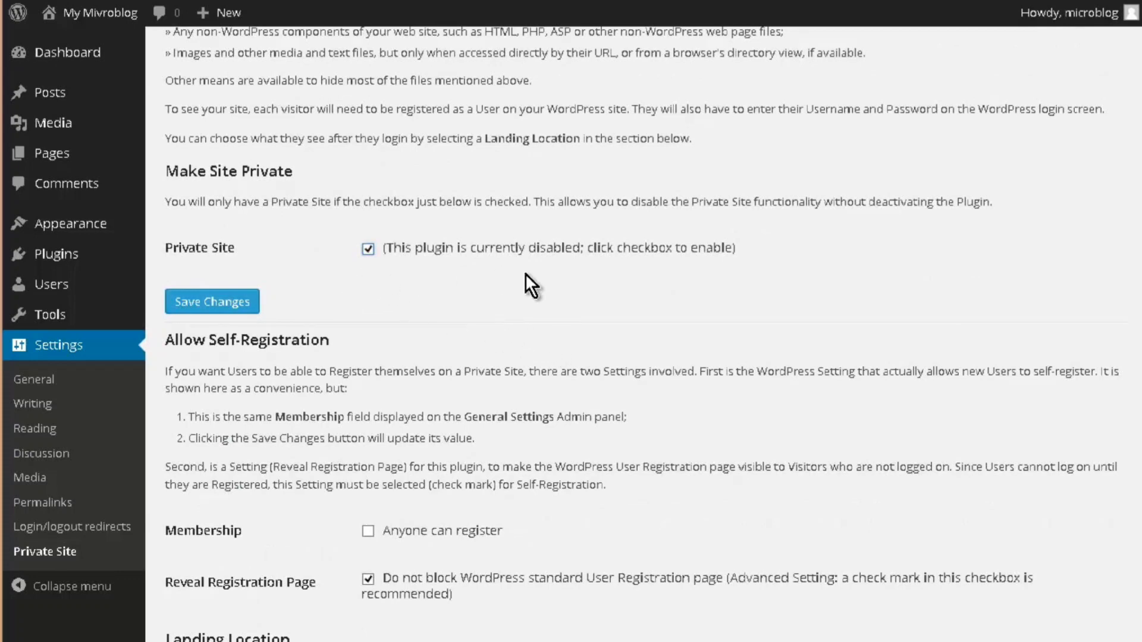
Allow self-registration on the private site by enabling the Anyone can register membership option
scroll(525, 273, down, 5)
scroll(323, 302, up, 3)
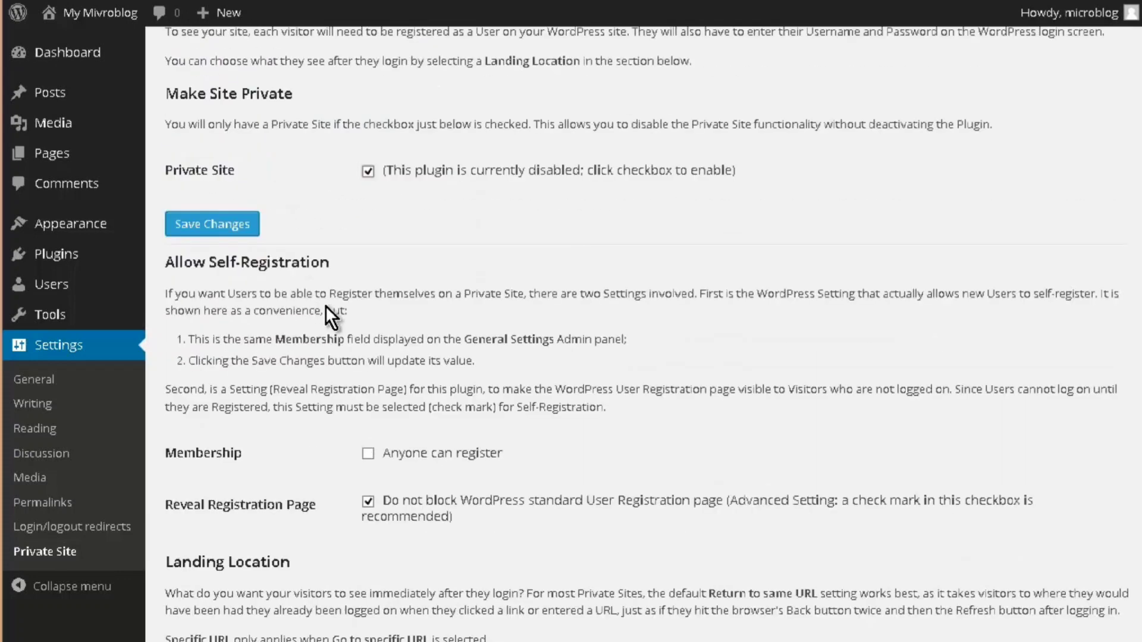
scroll(325, 307, down, 4)
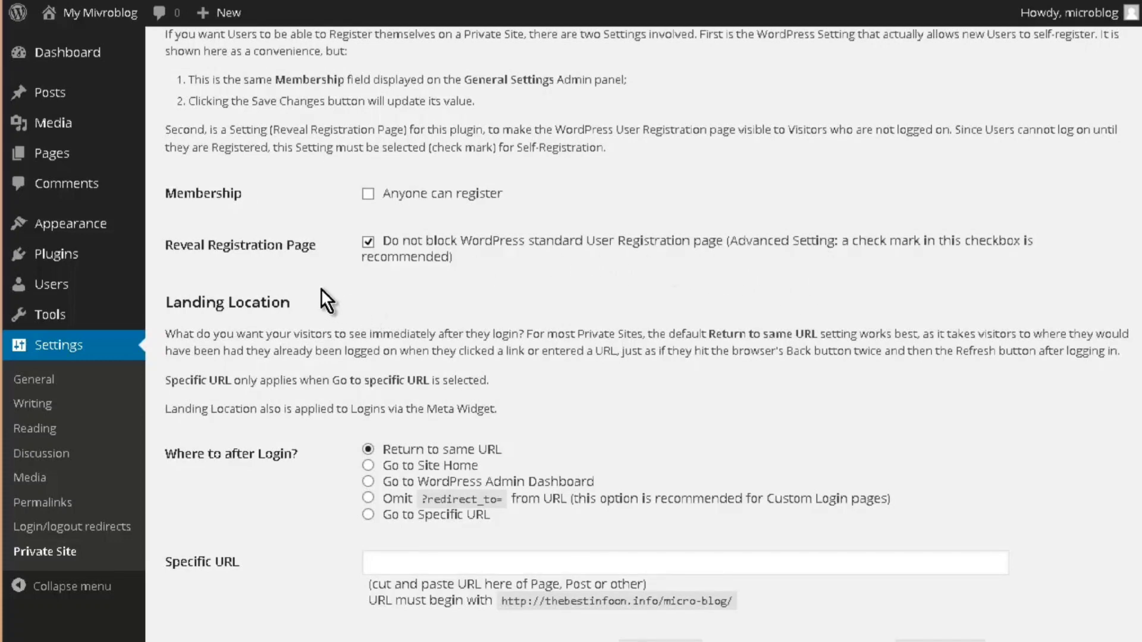
click(368, 193)
Review the landing location, custom login, visible exclusions and advanced settings, and save the Private Site changes
scroll(291, 312, down, 2)
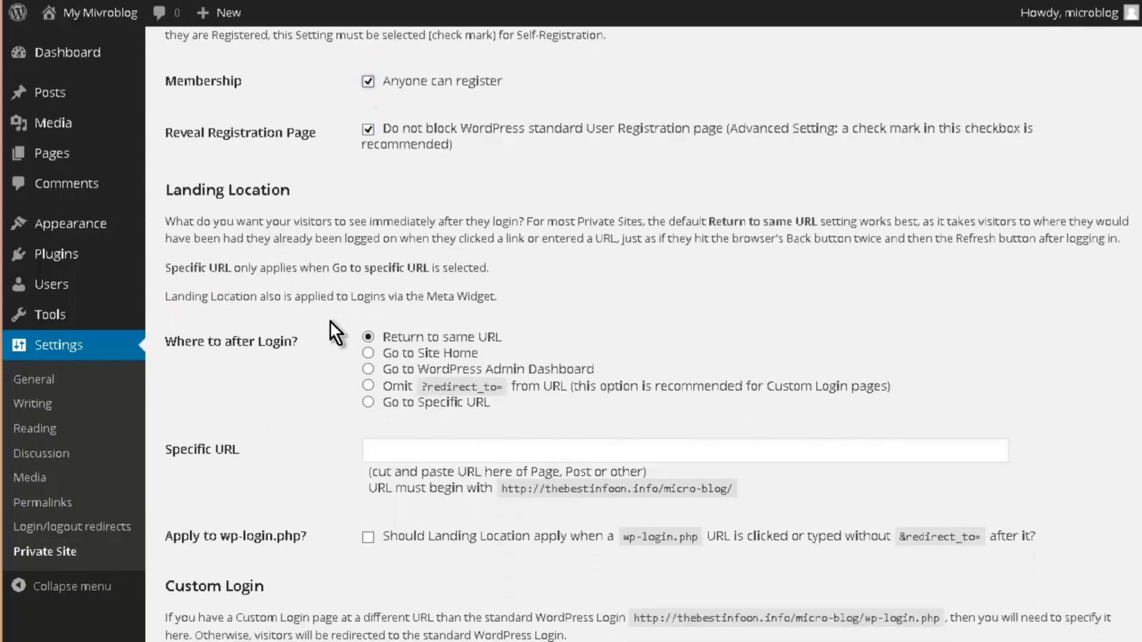
scroll(306, 339, down, 2)
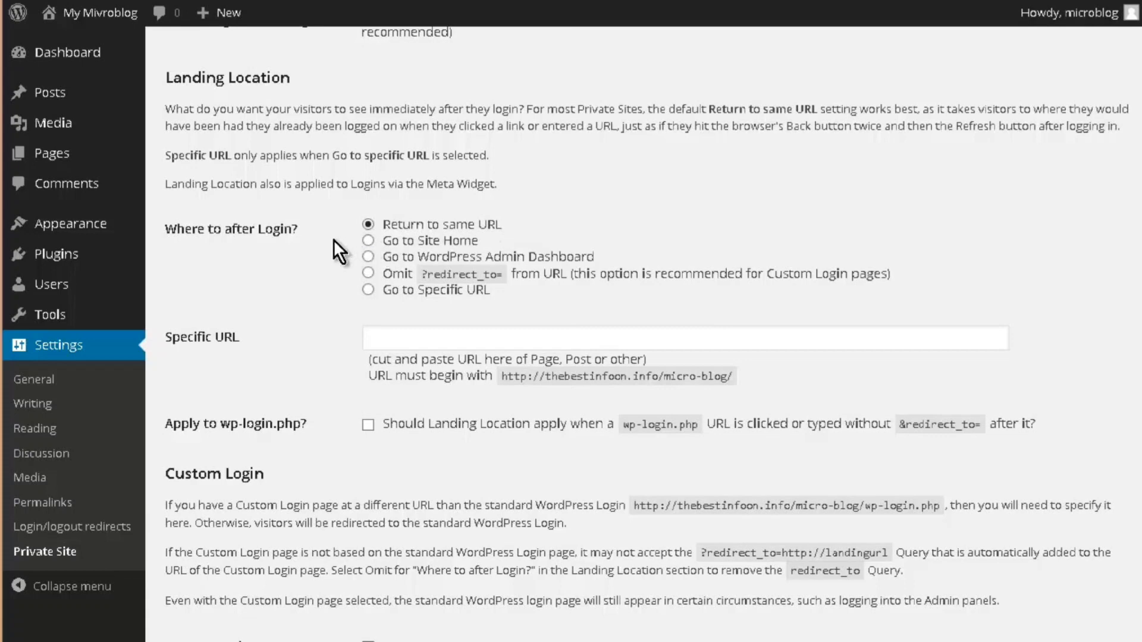
scroll(333, 239, down, 2)
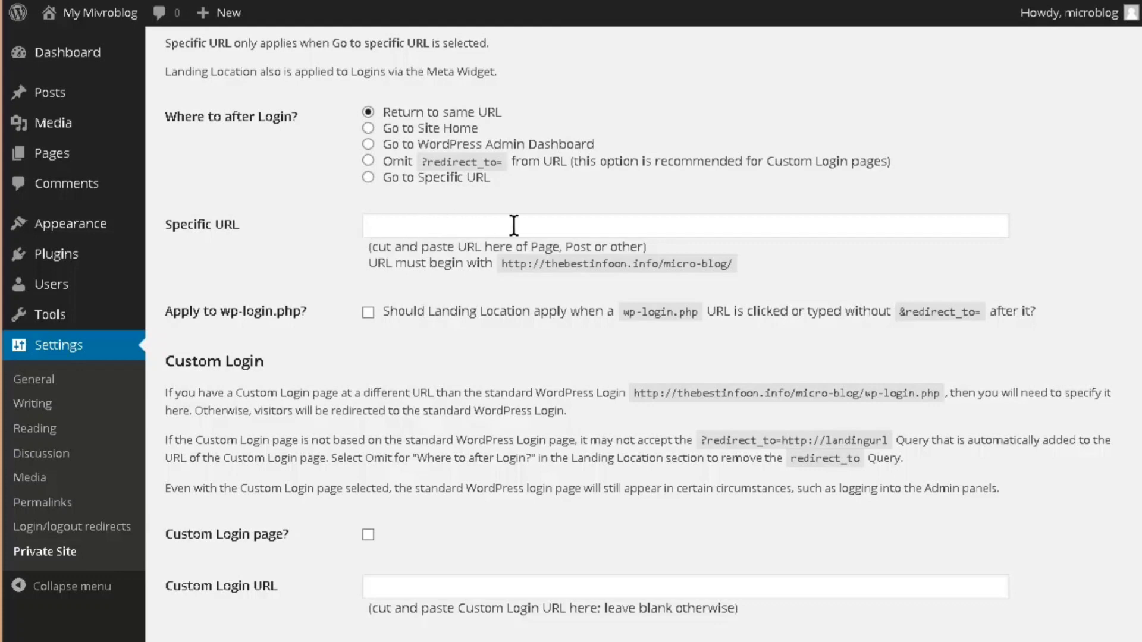
scroll(532, 230, down, 2)
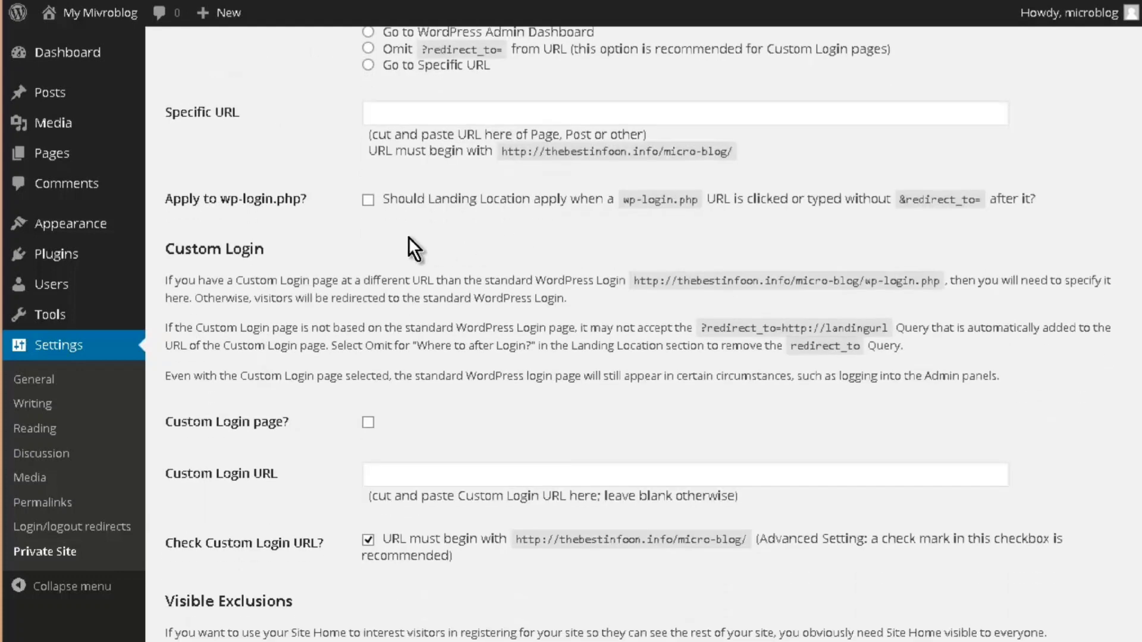
scroll(302, 236, down, 4)
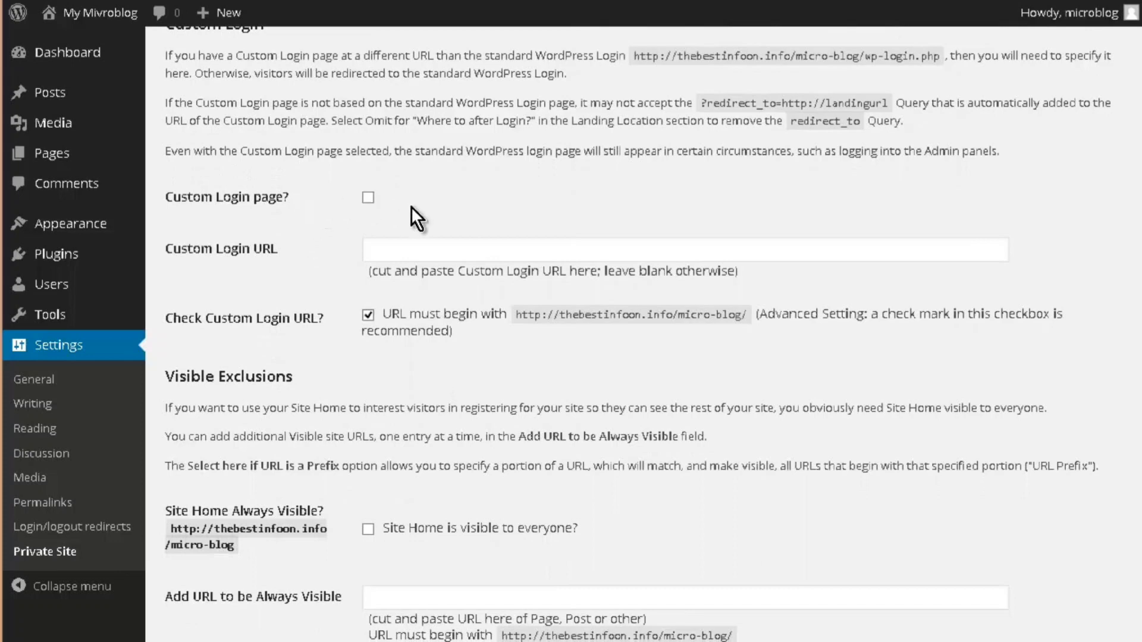
scroll(423, 237, down, 4)
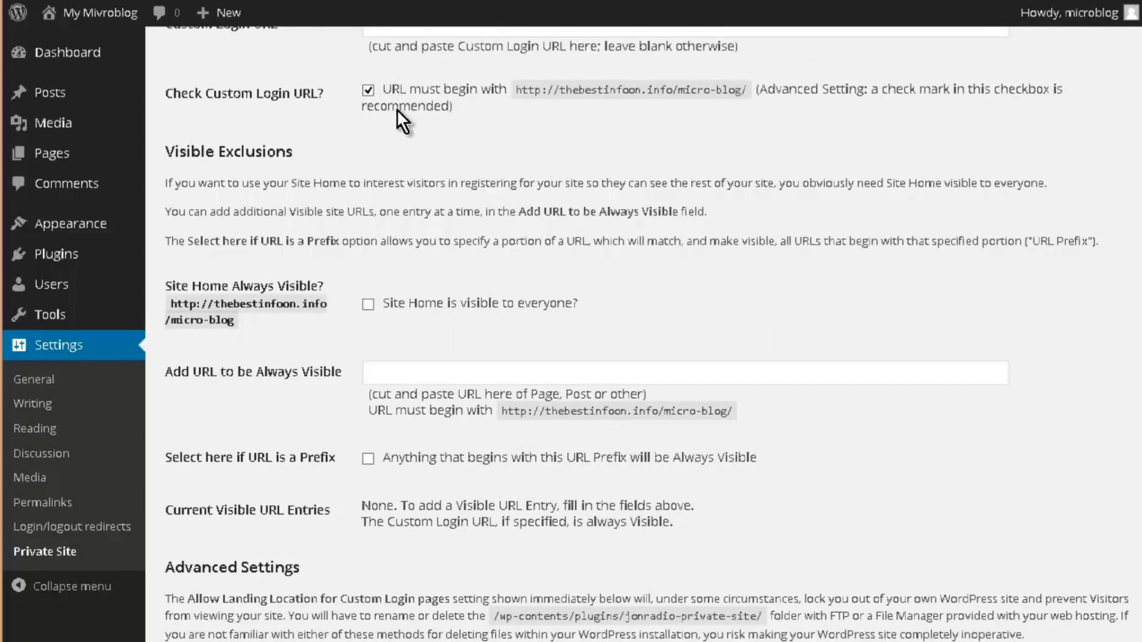
scroll(357, 220, down, 2)
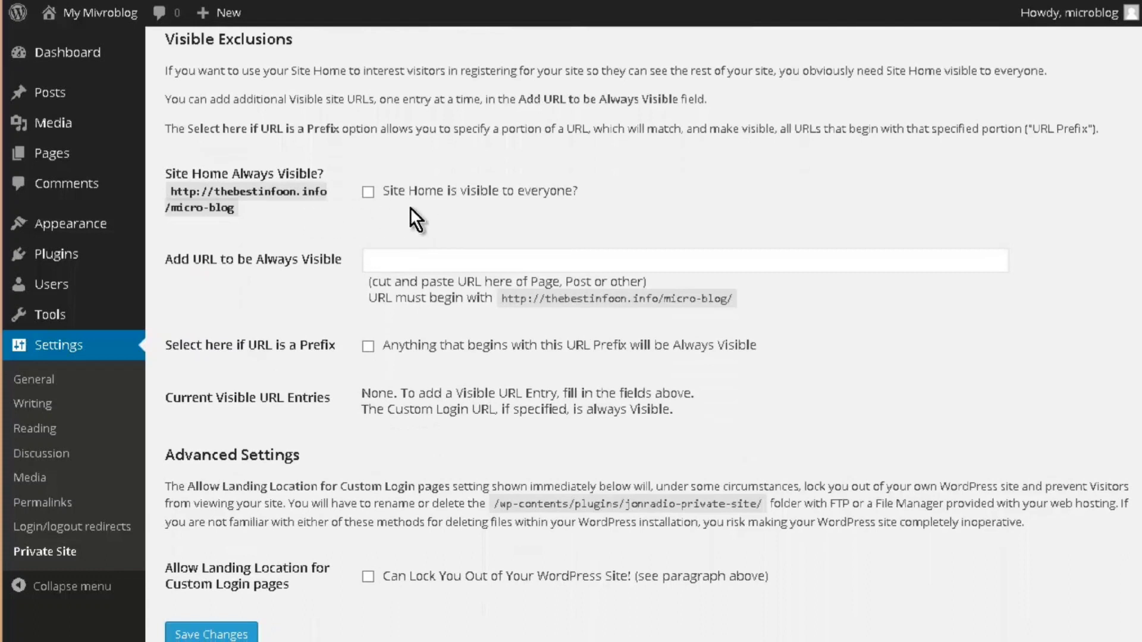
scroll(357, 220, down, 2)
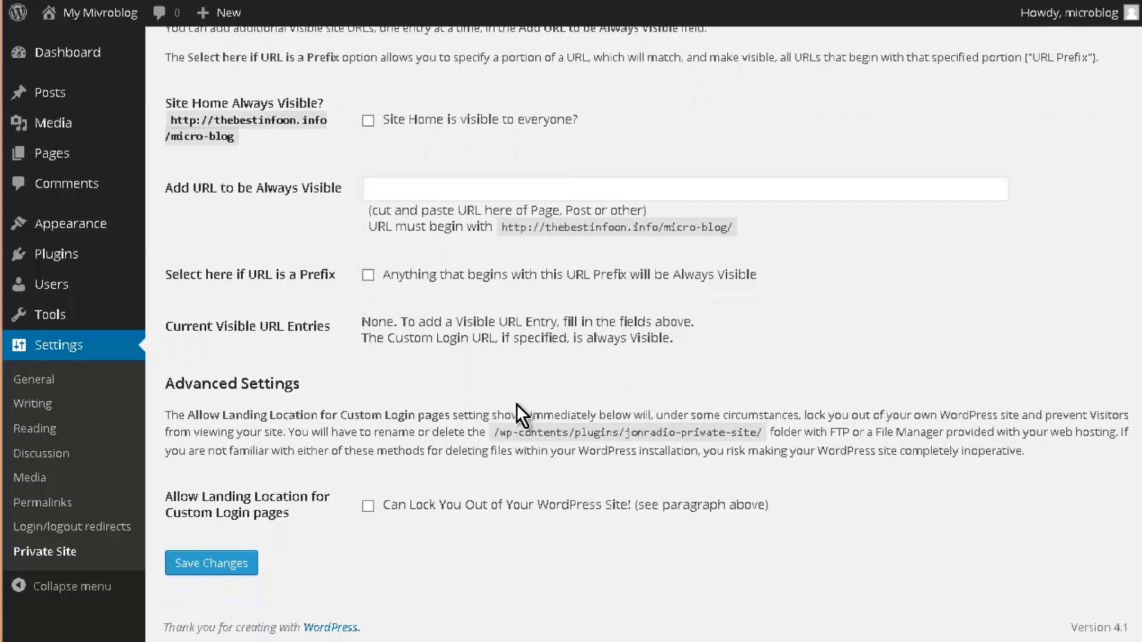
click(196, 563)
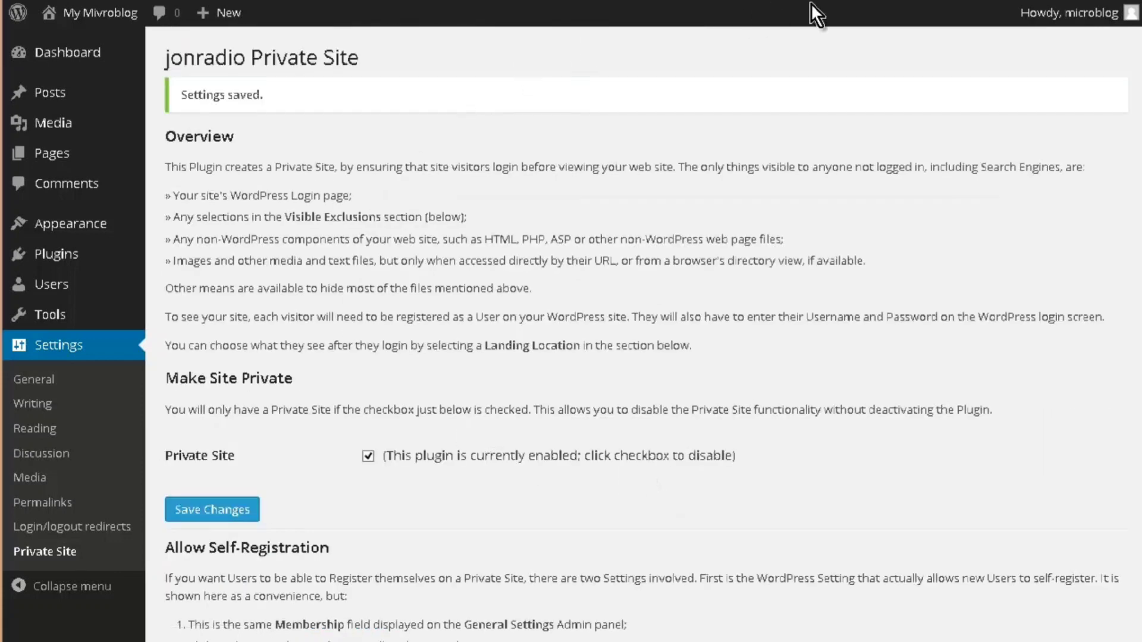
Log out of WordPress and try to view the microblog's front page as a logged-out visitor
mouse_move(1052, 15)
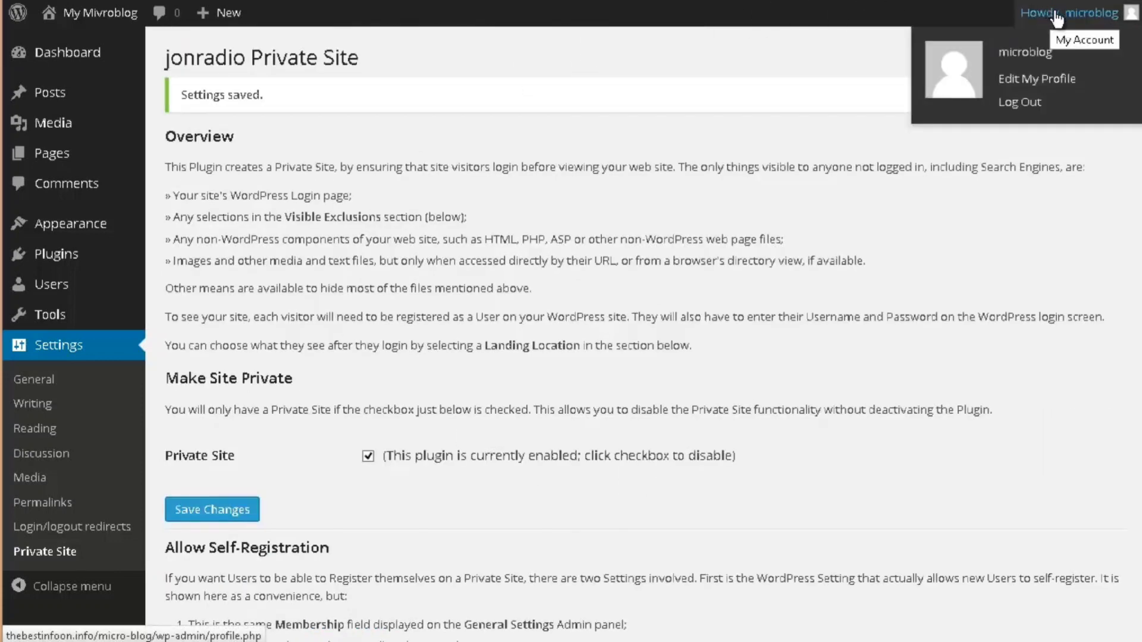
click(1020, 103)
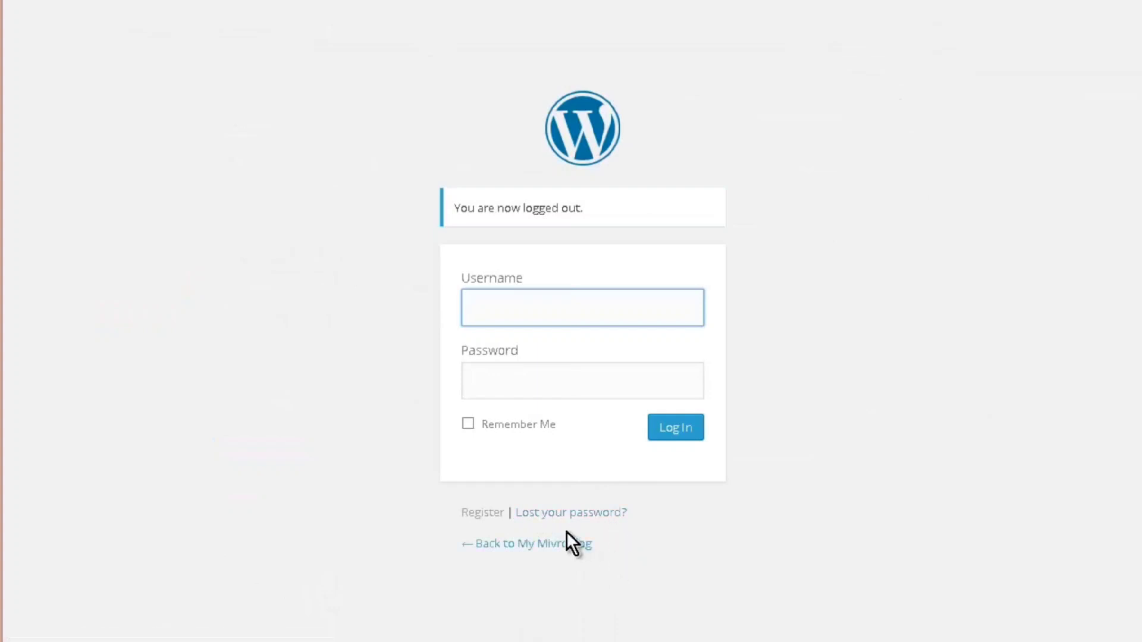
click(520, 544)
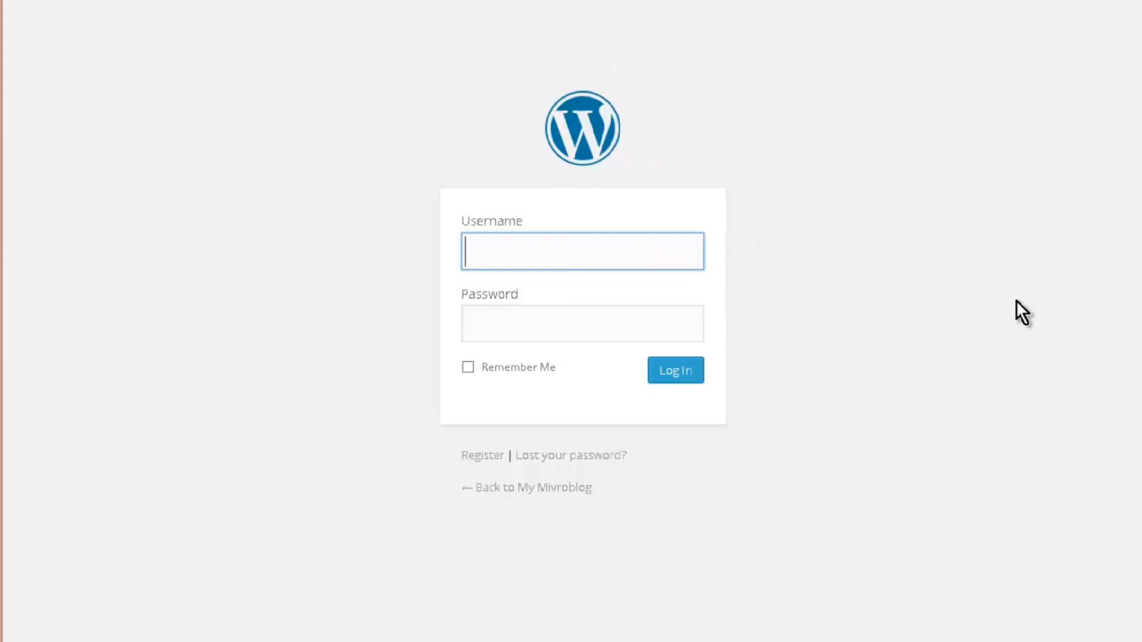
Log back in with the microblog username and the account password, with Remember Me enabled
text(microblog)
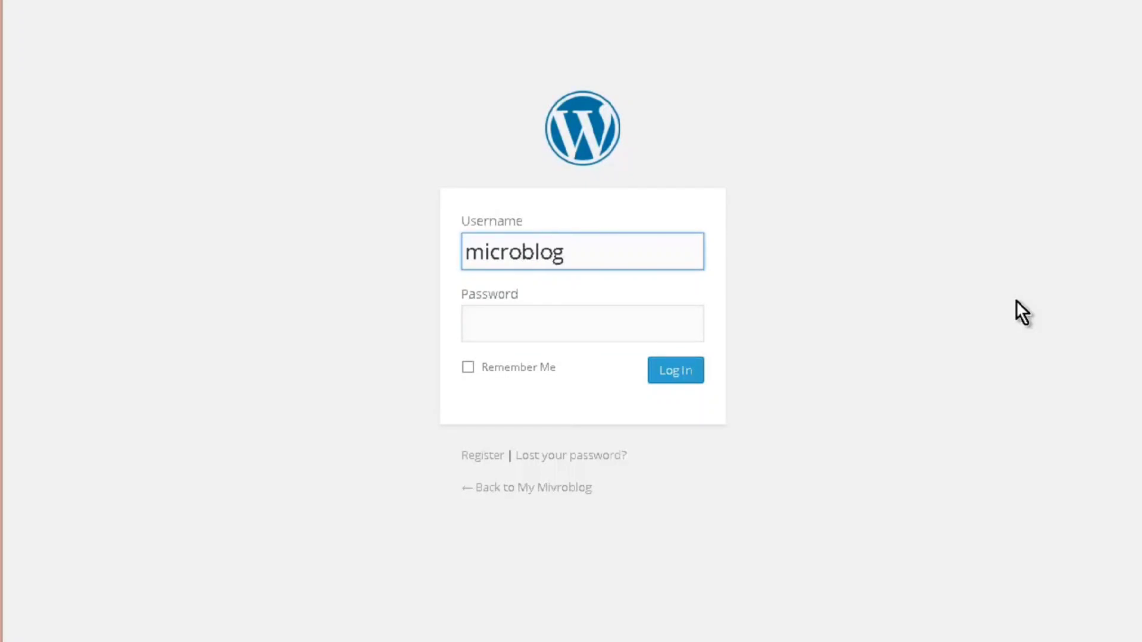
key(Tab)
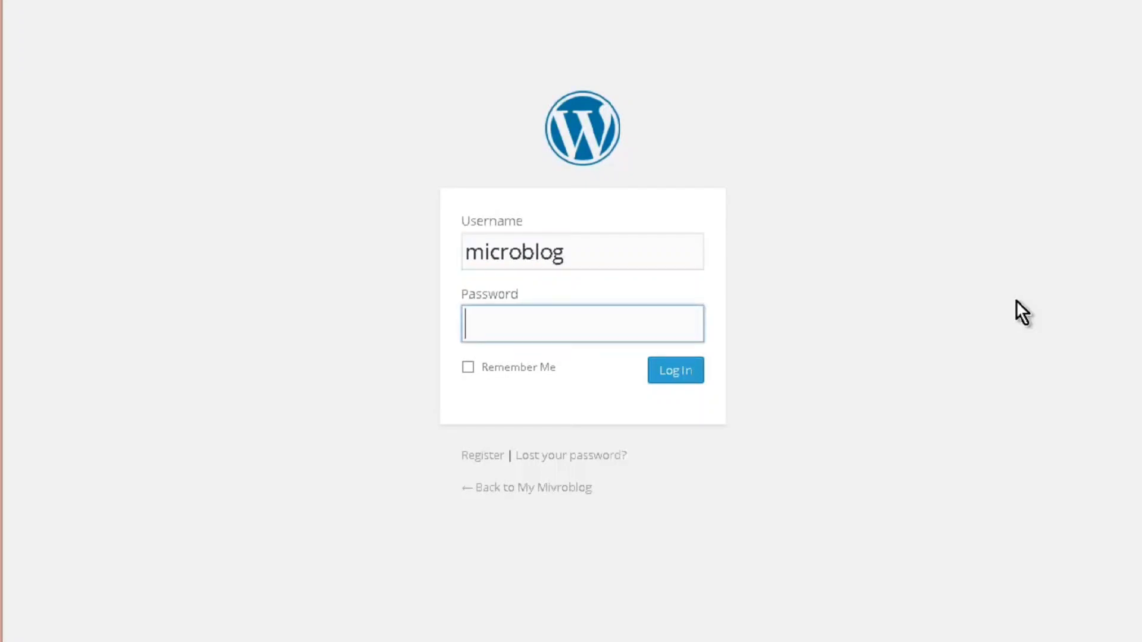
text(********)
key(Tab)
key(space)
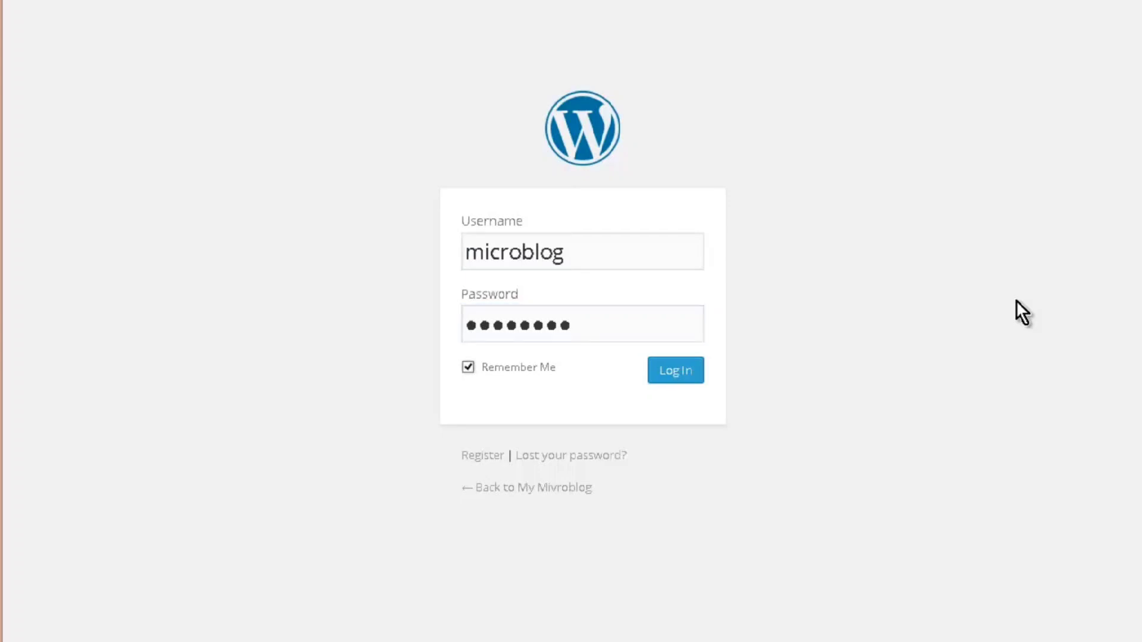
key(Return)
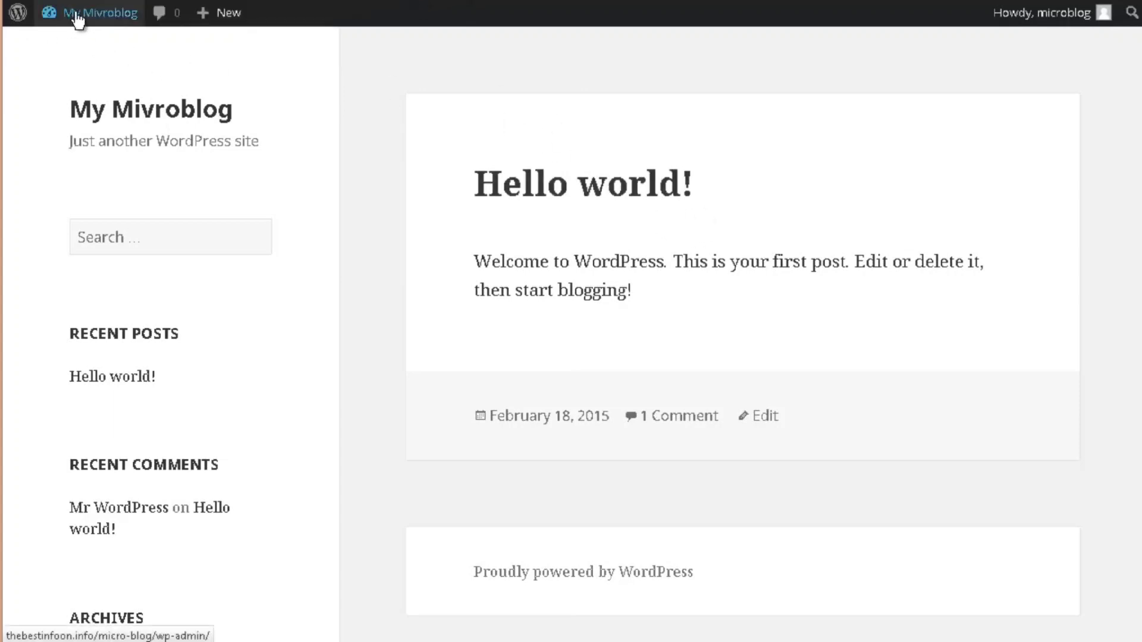
Return to the site's admin dashboard and deactivate the jonradio Private Site plugin
mouse_move(77, 21)
click(82, 43)
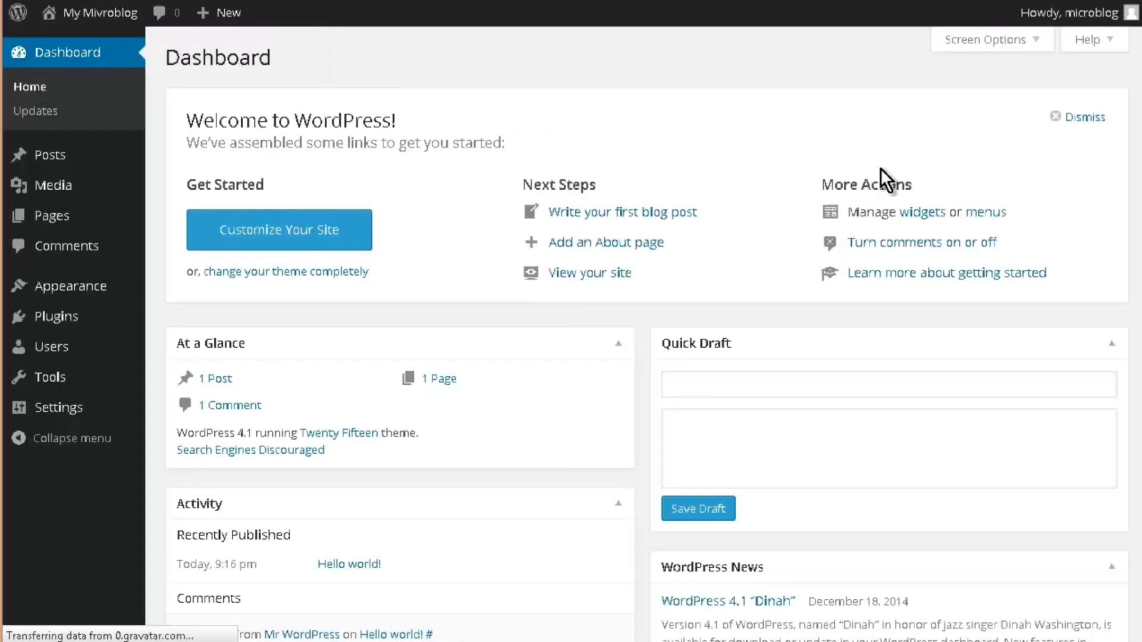
mouse_move(71, 324)
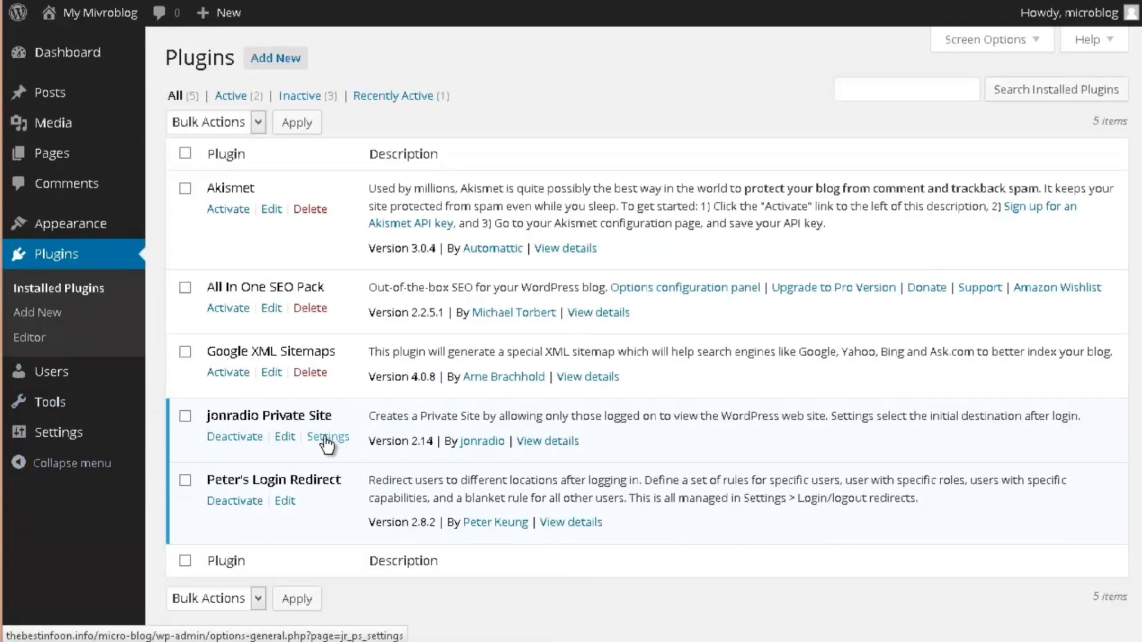
click(234, 439)
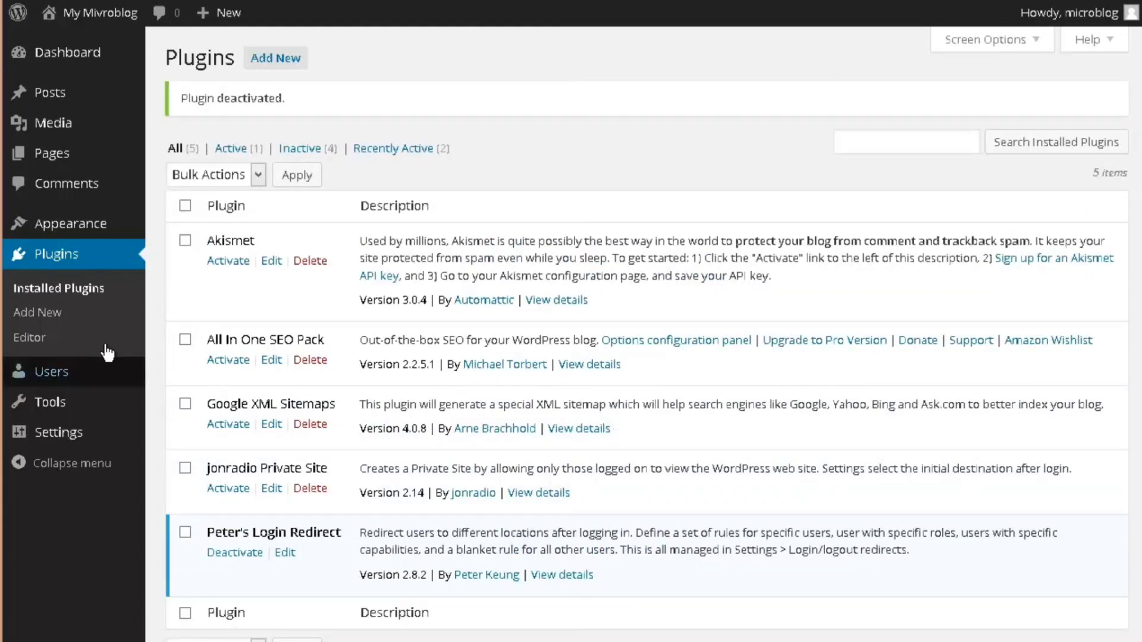
Activate the All In One SEO Pack plugin, dismiss its welcome notice, and activate Google XML Sitemaps
scroll(461, 330, down, 2)
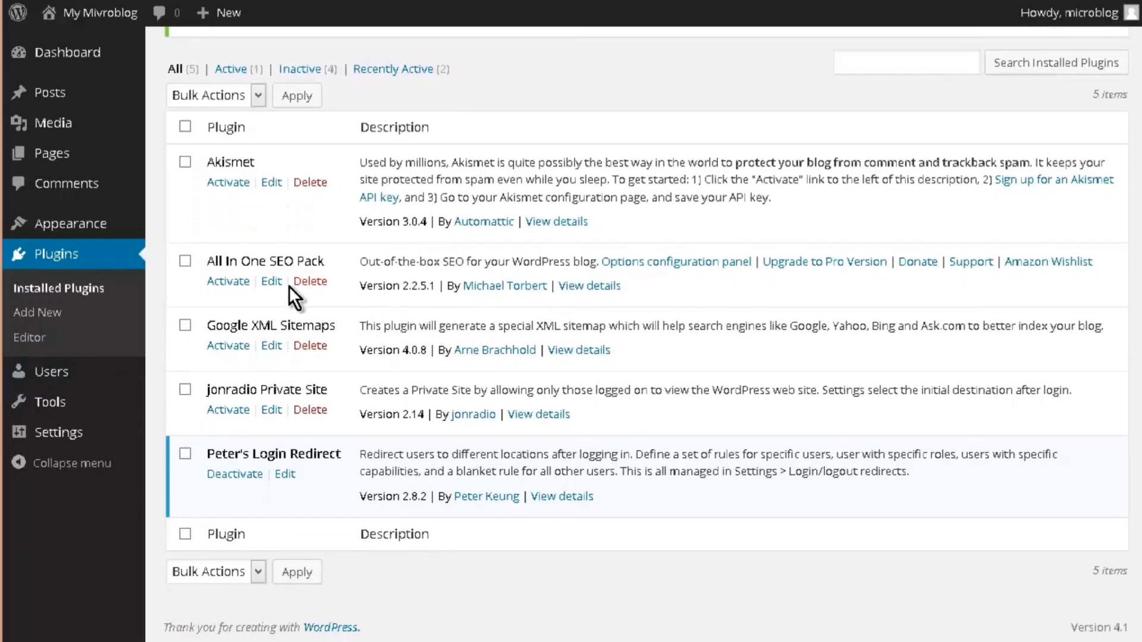
click(228, 281)
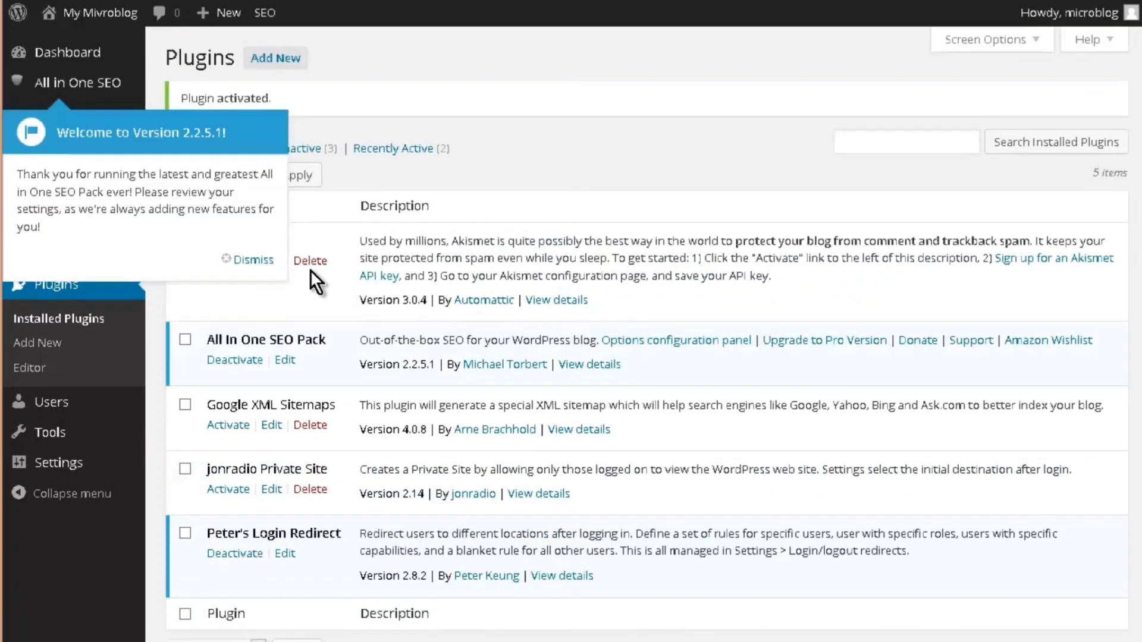
click(253, 261)
scroll(440, 258, down, 2)
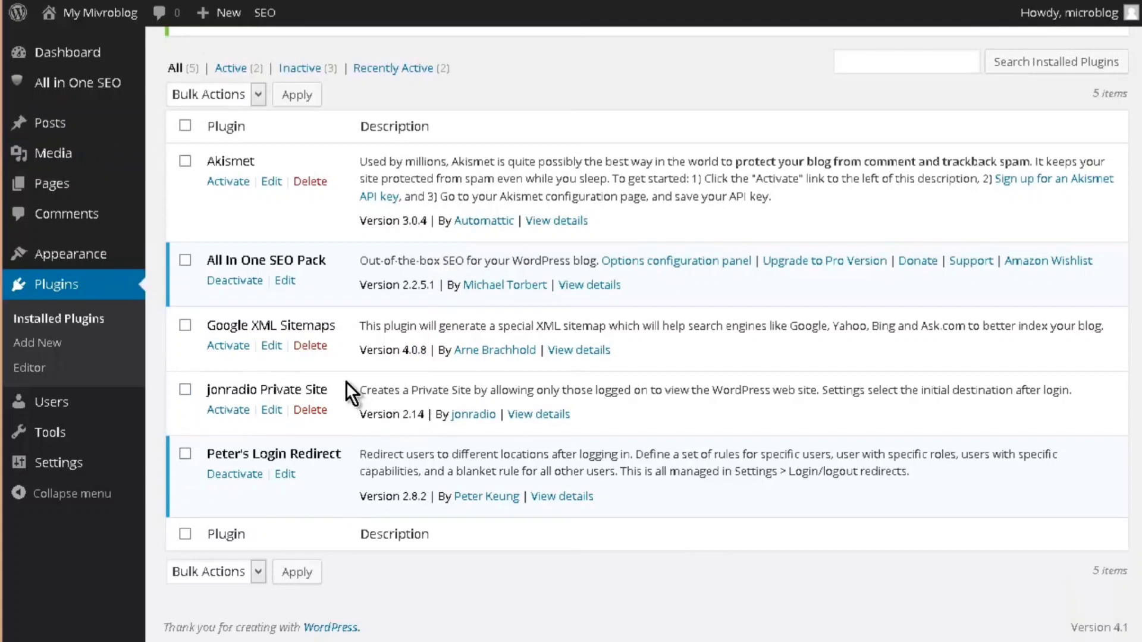
click(229, 346)
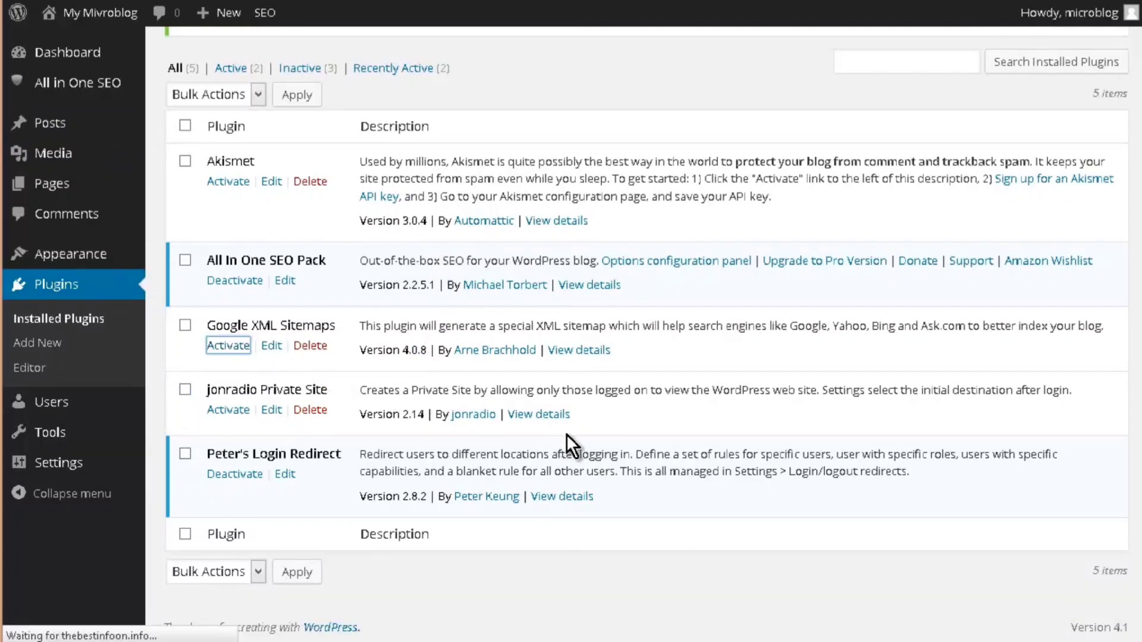
Review the All in One SEO general, home page, keyword and title format settings, and save the options
mouse_move(87, 78)
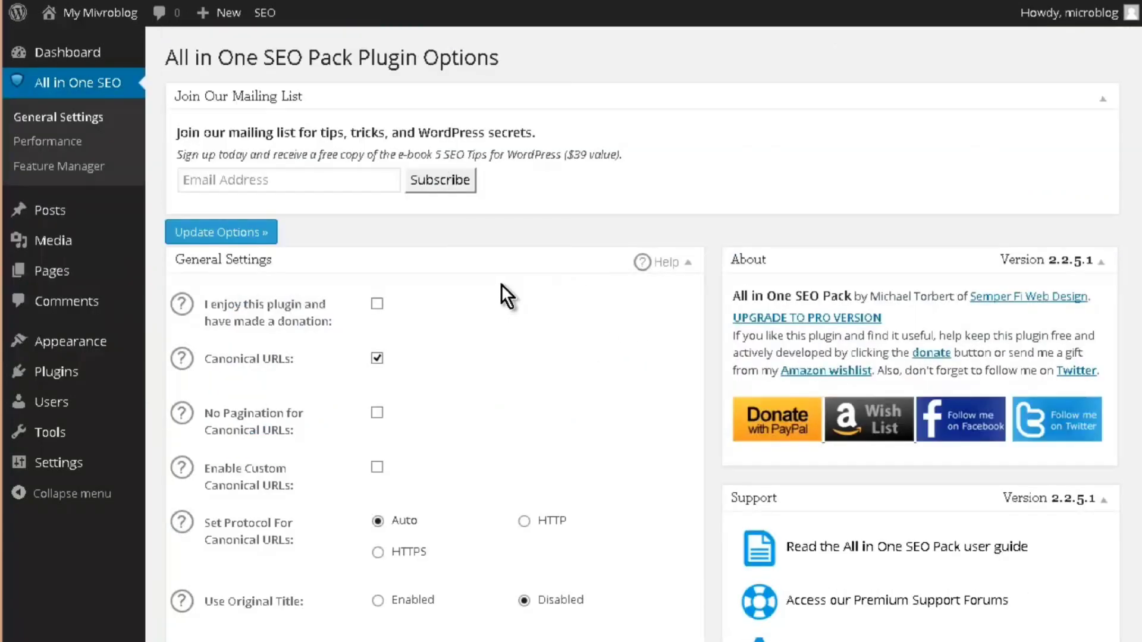
scroll(501, 283, down, 4)
scroll(497, 283, down, 10)
scroll(333, 333, down, 7)
scroll(505, 340, up, 9)
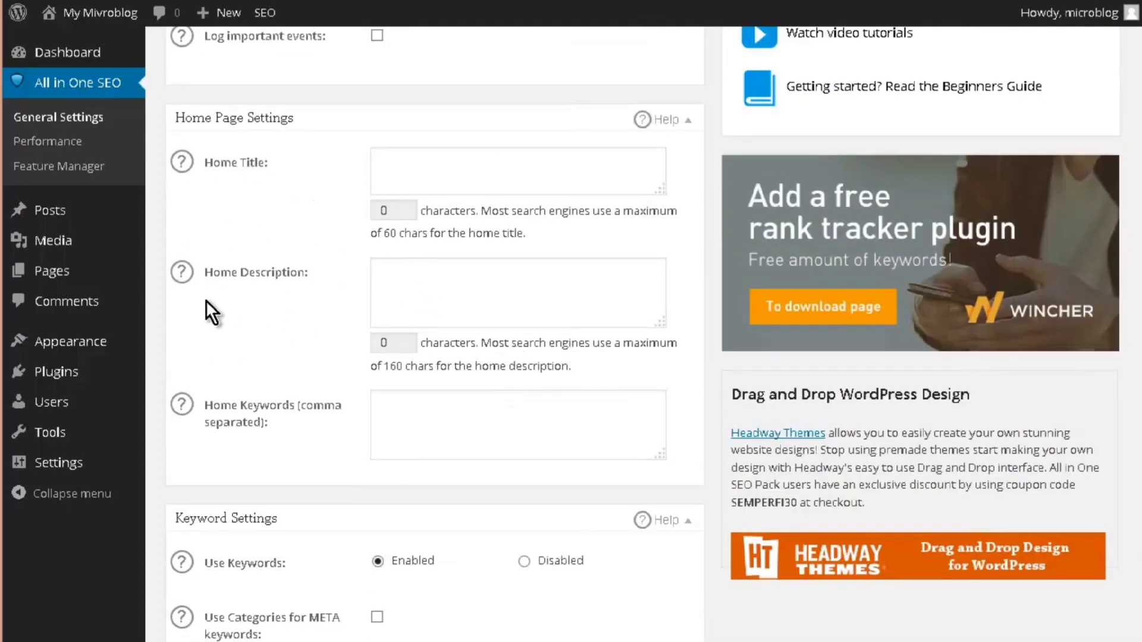
scroll(428, 202, down, 2)
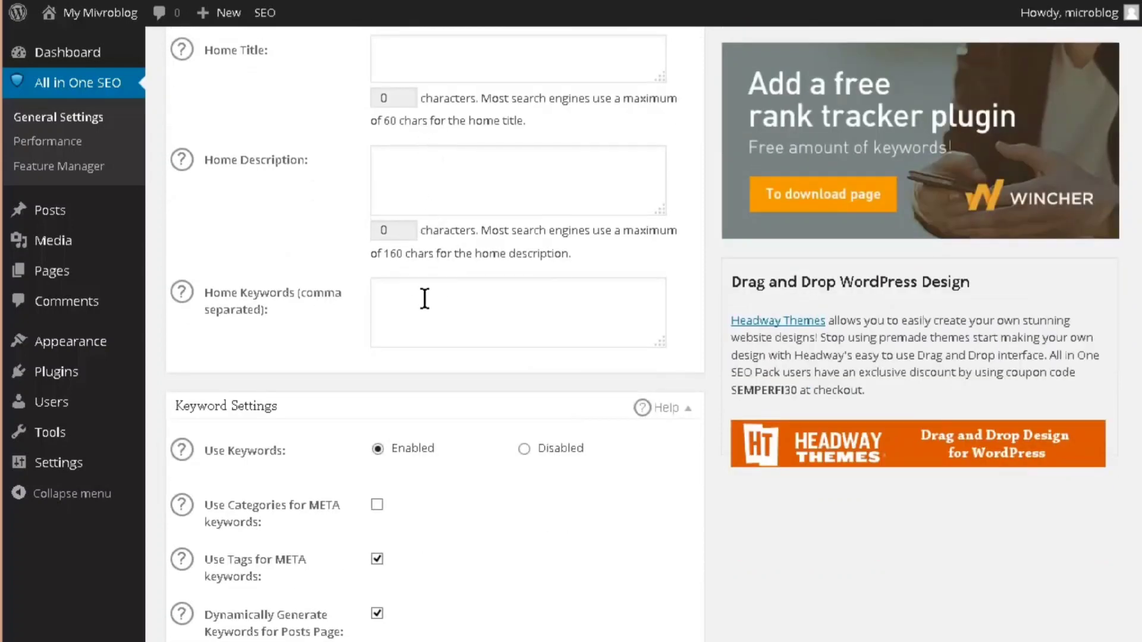
scroll(458, 297, down, 5)
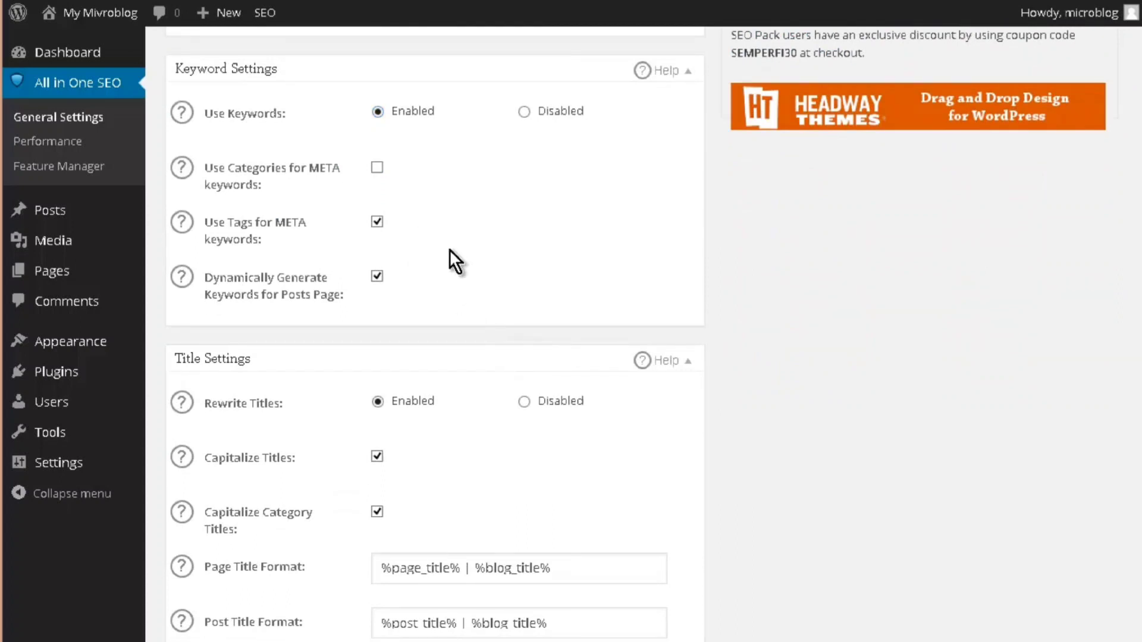
scroll(449, 248, down, 5)
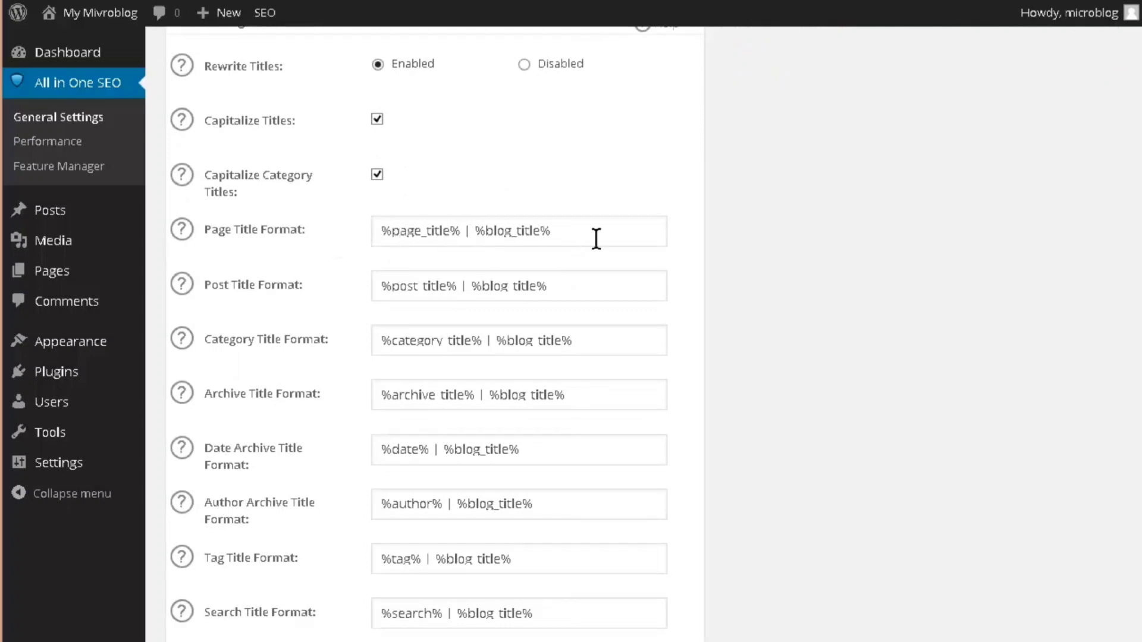
drag(462, 231, 551, 231)
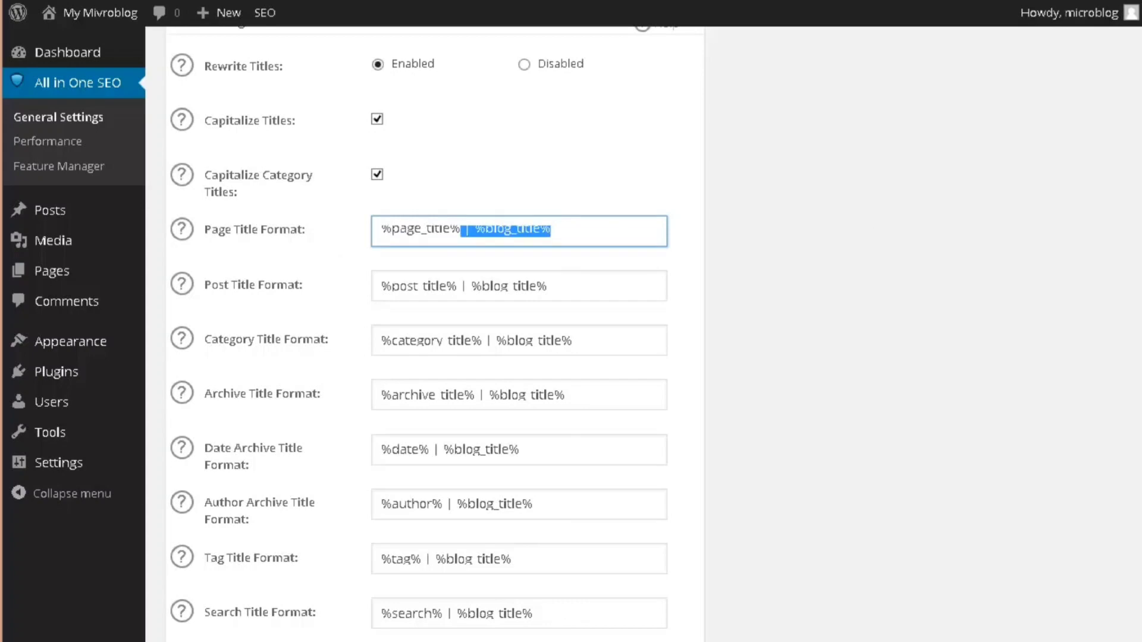
scroll(726, 369, down, 20)
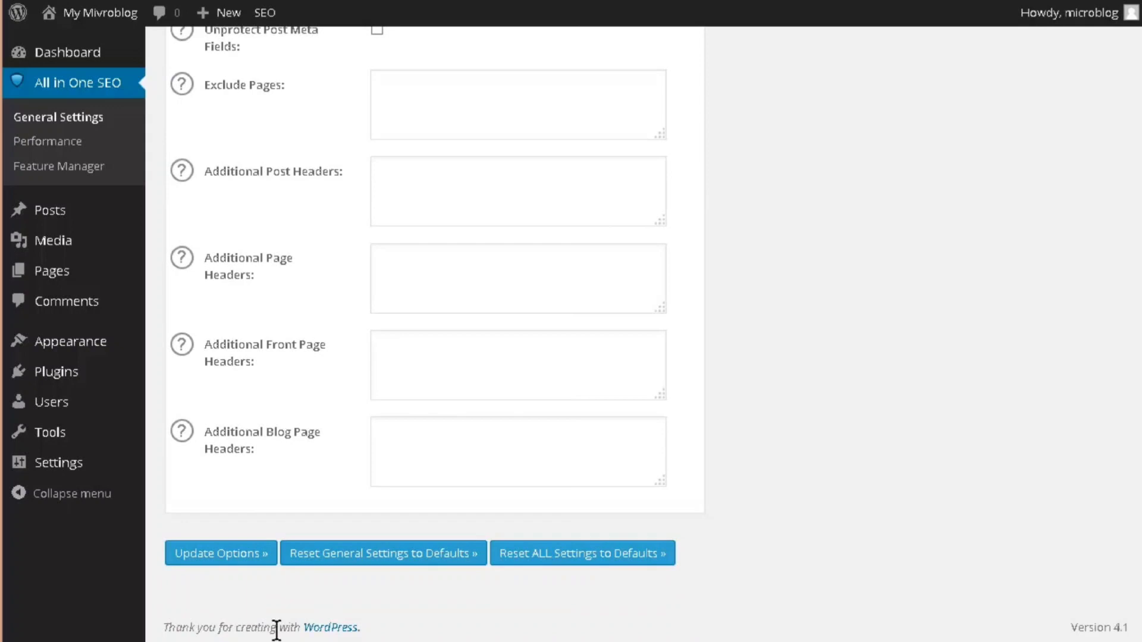
click(223, 553)
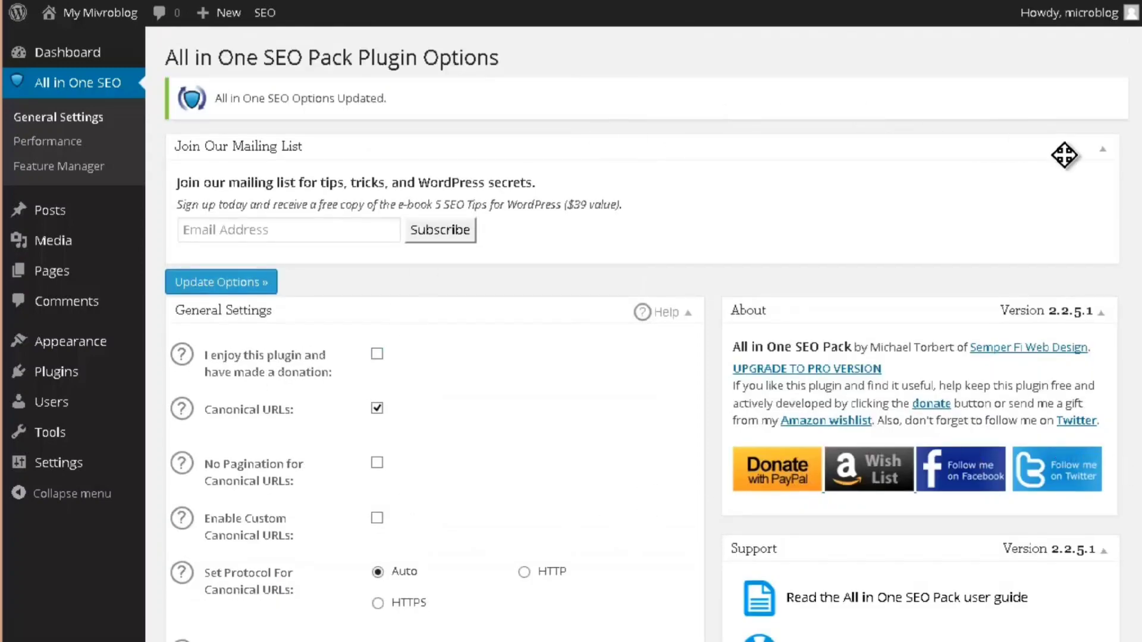
mouse_move(67, 470)
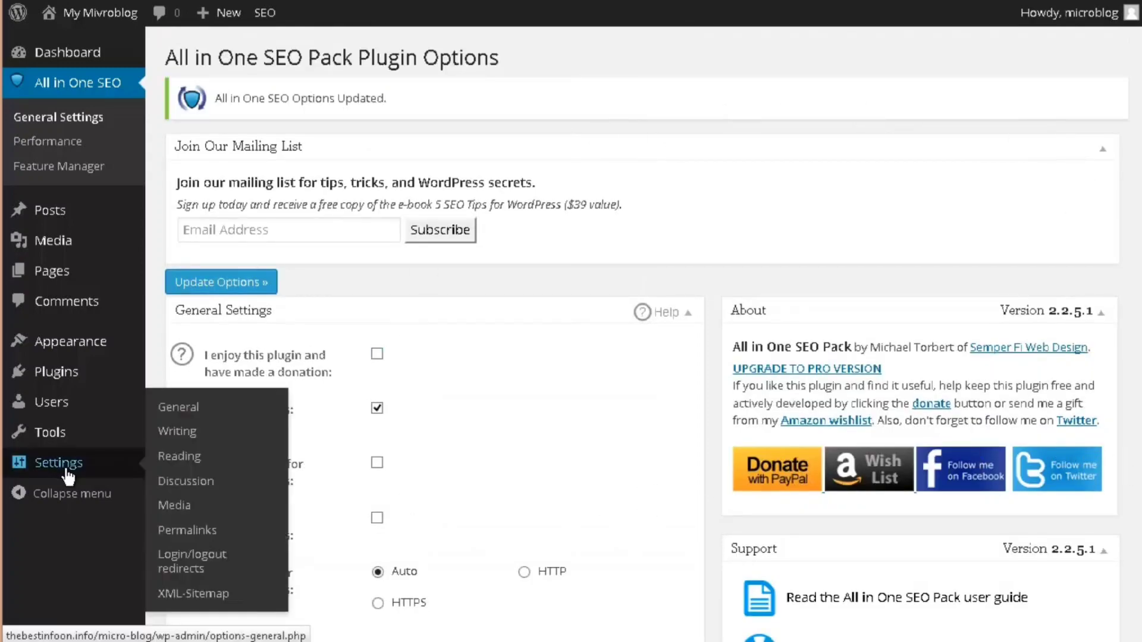
click(207, 559)
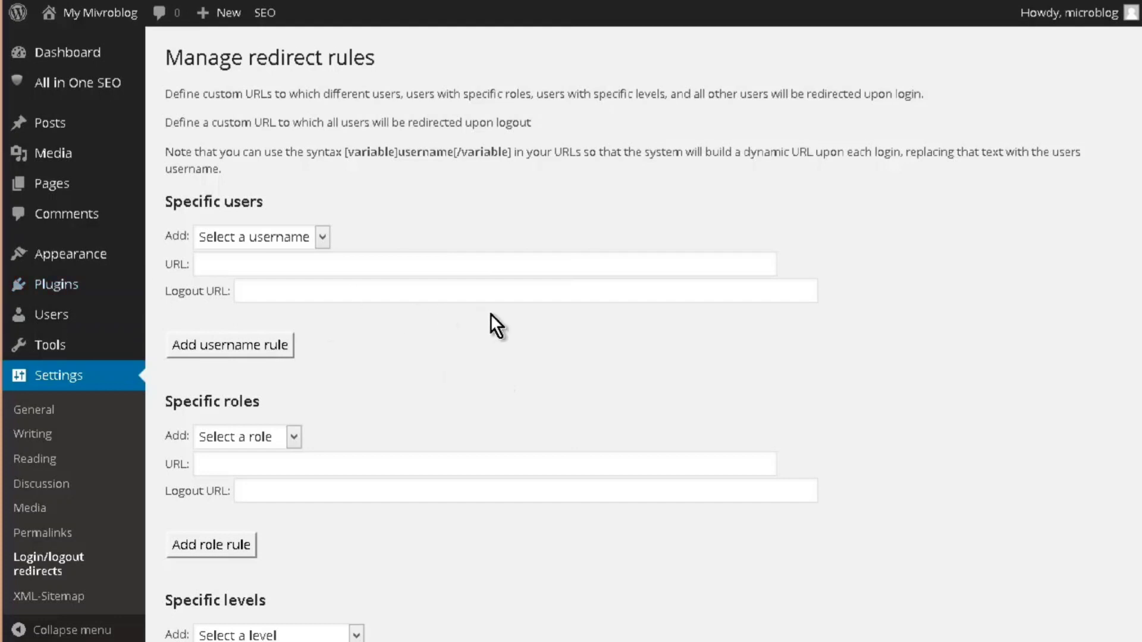
scroll(484, 324, down, 2)
scroll(490, 312, down, 2)
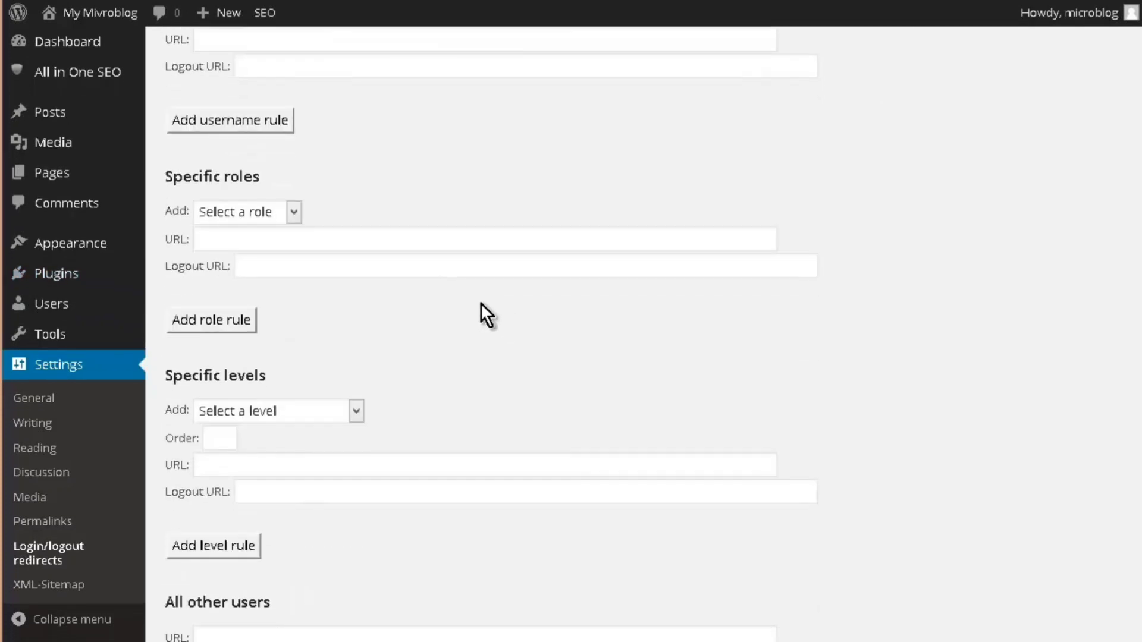
click(294, 213)
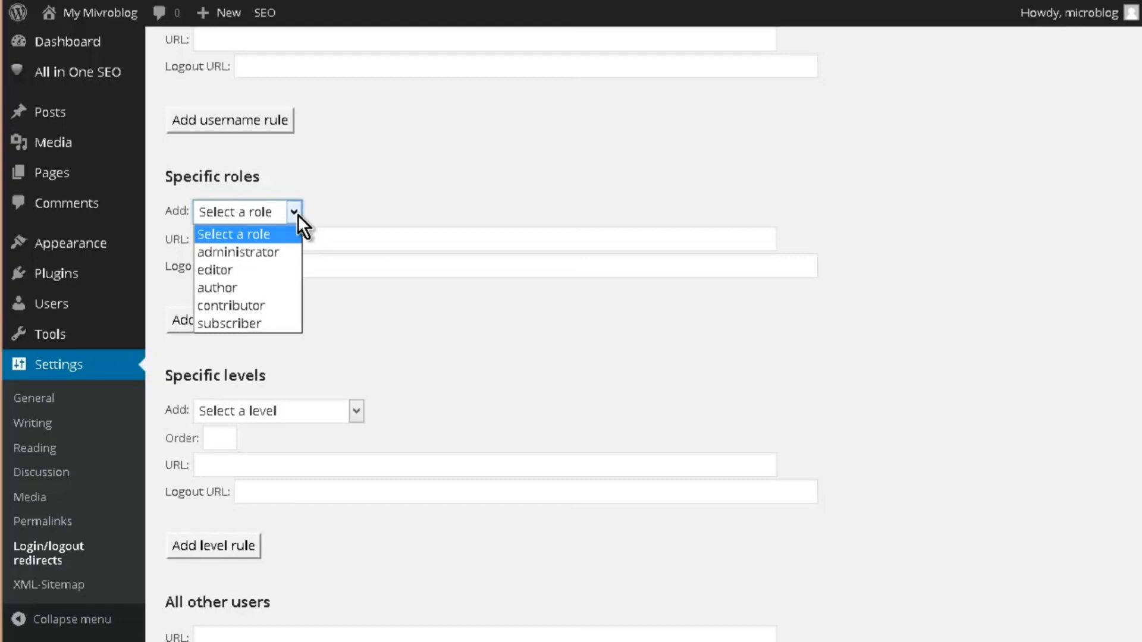
click(273, 318)
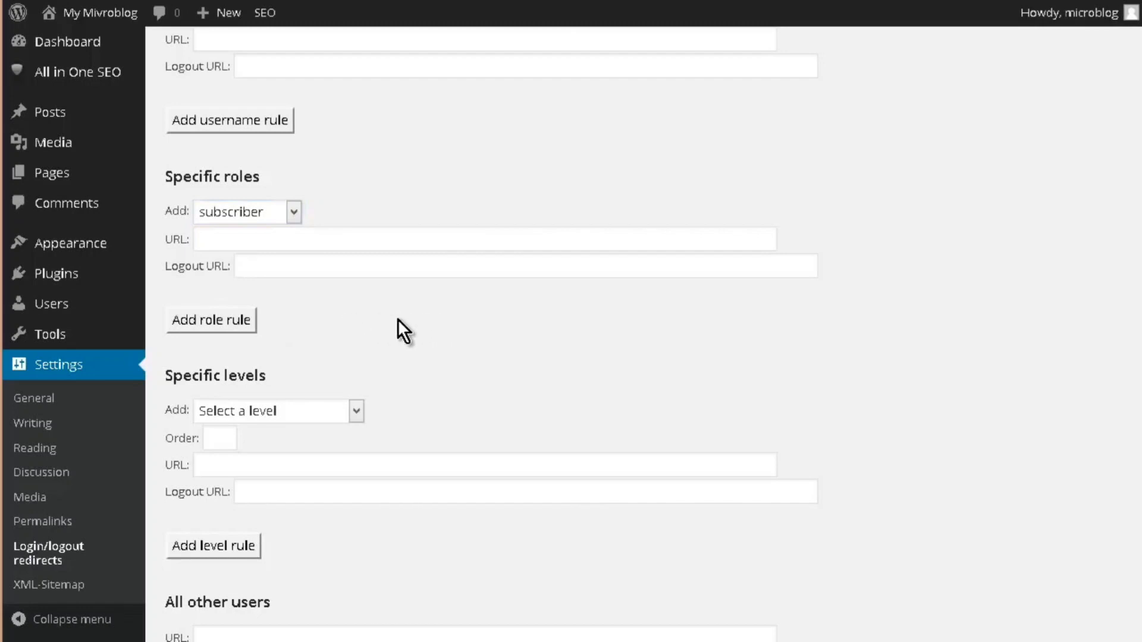
scroll(397, 319, down, 3)
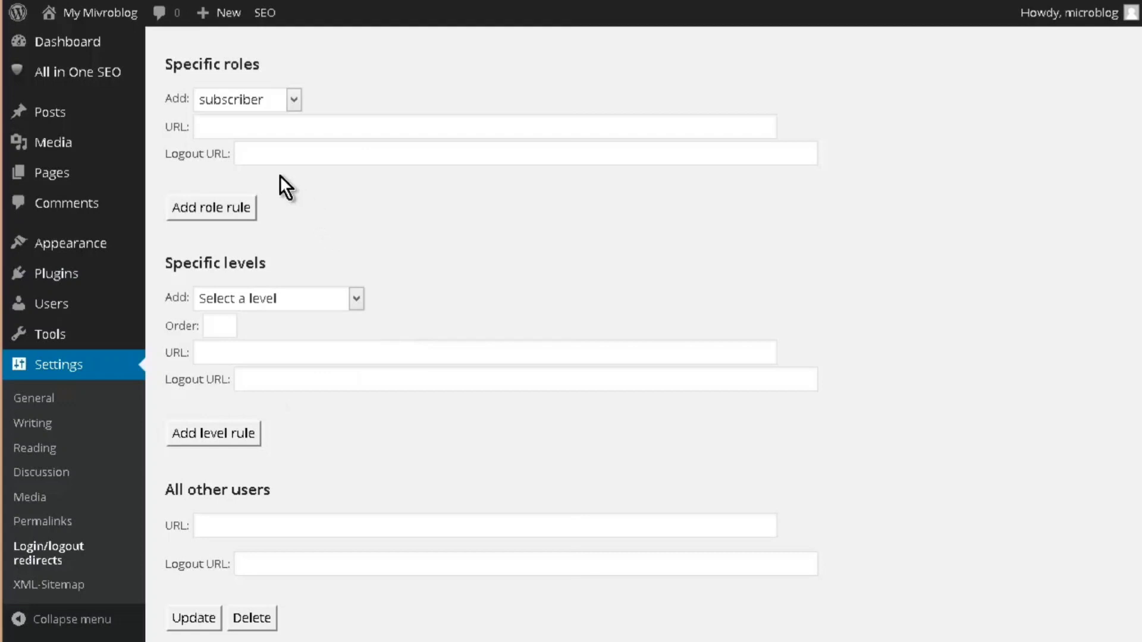
click(226, 128)
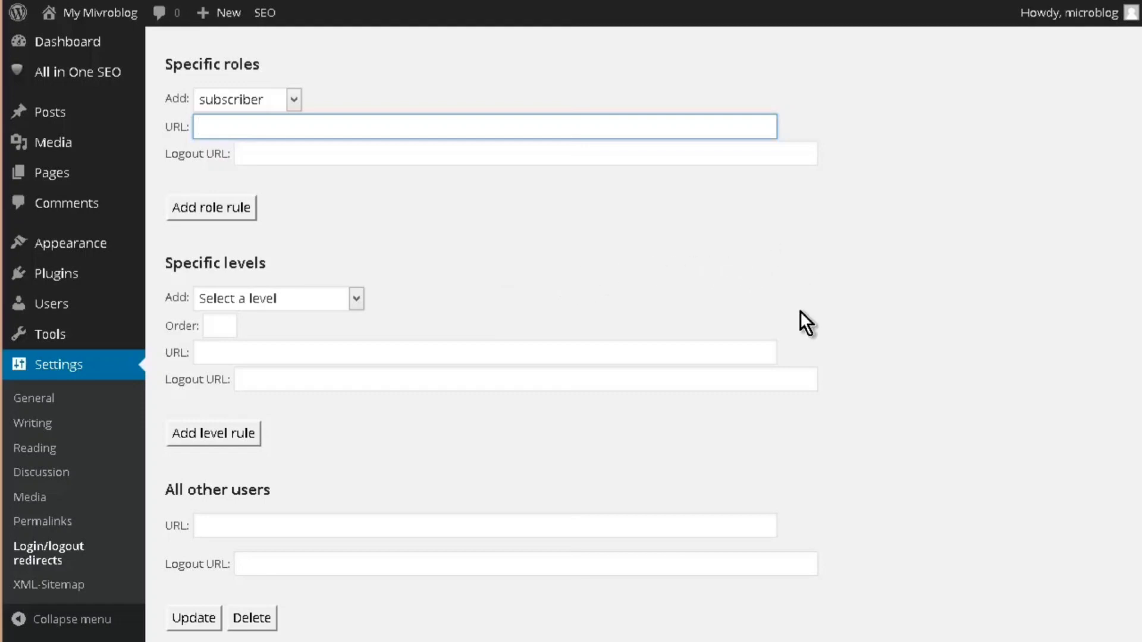
text(http://thebestinfoon.info/micro-blog/)
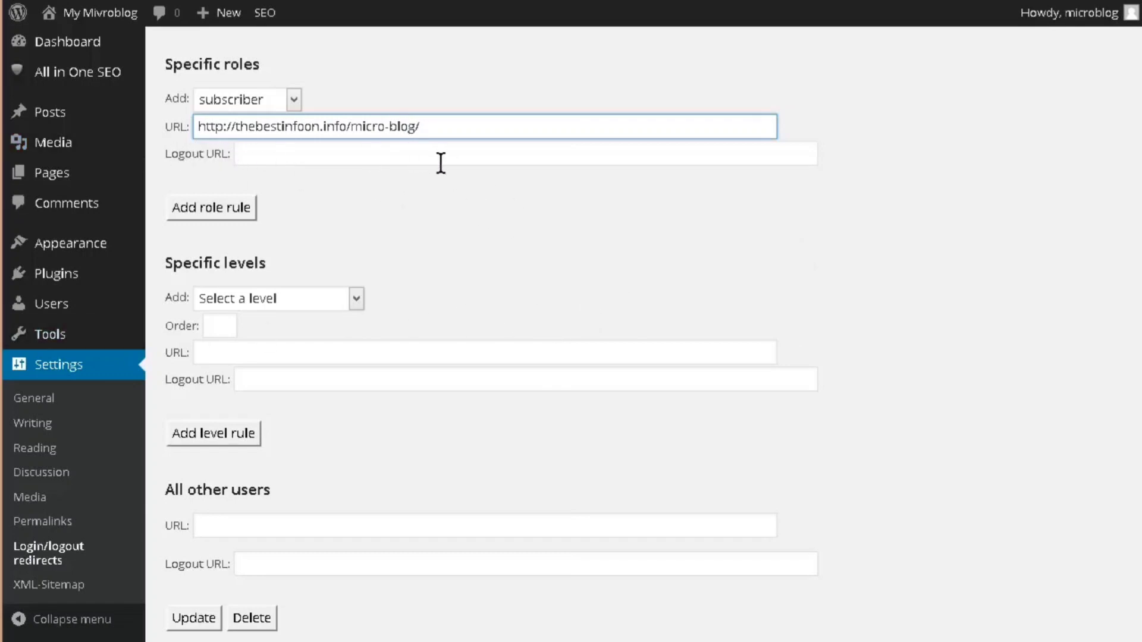
scroll(410, 381, down, 1)
scroll(414, 374, up, 5)
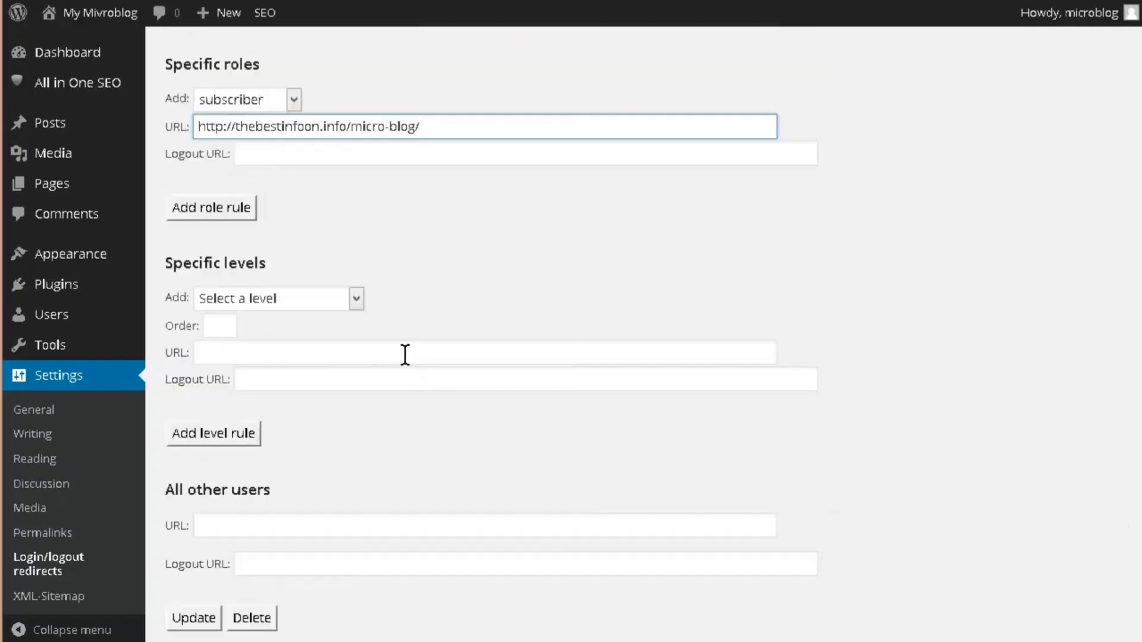
click(190, 209)
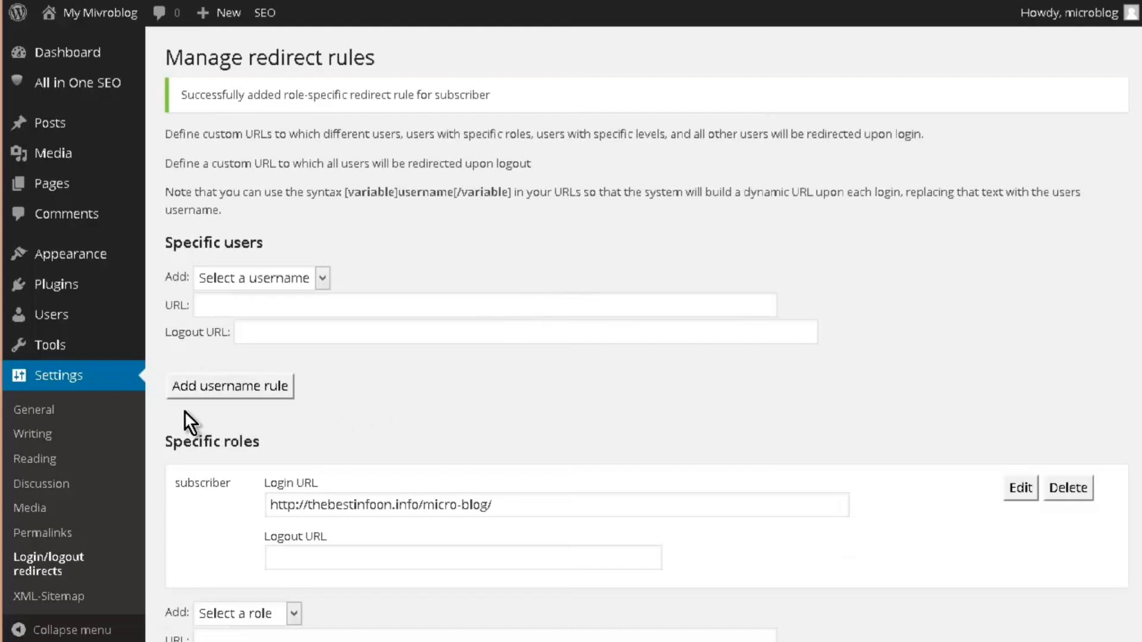
Review the login redirect plugin's customization settings and save them with their existing options
scroll(185, 412, down, 15)
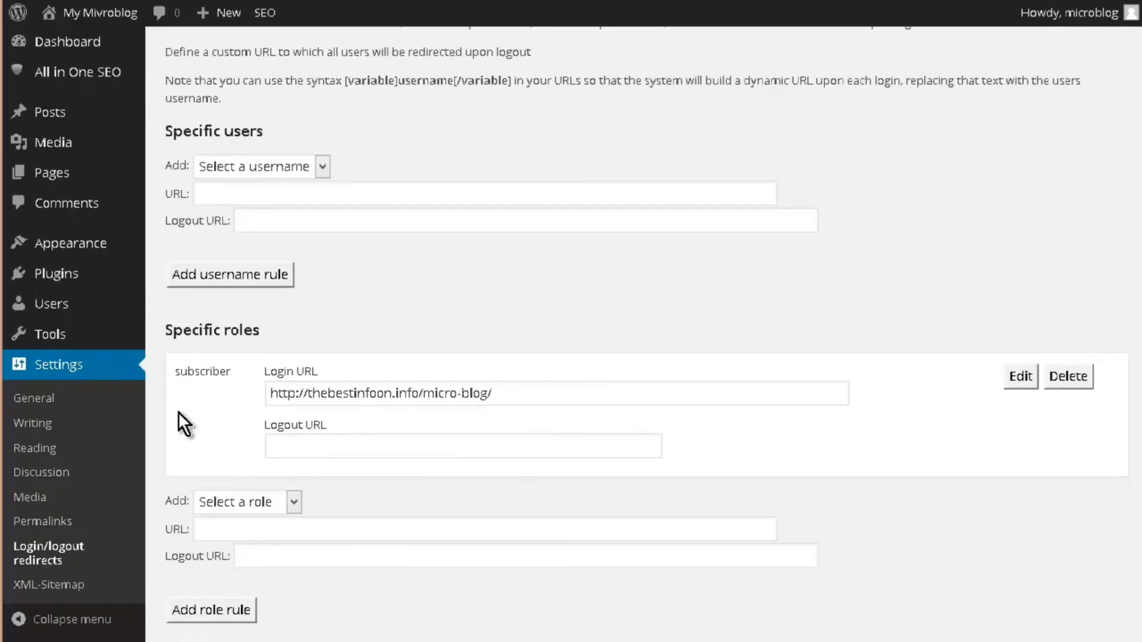
scroll(190, 414, down, 3)
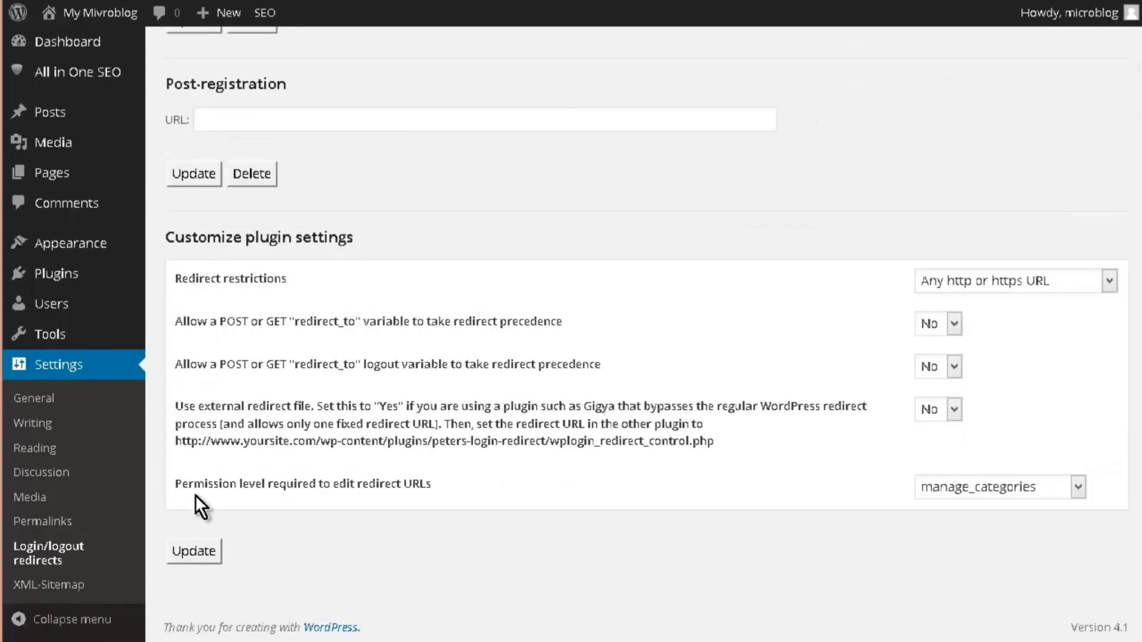
click(195, 550)
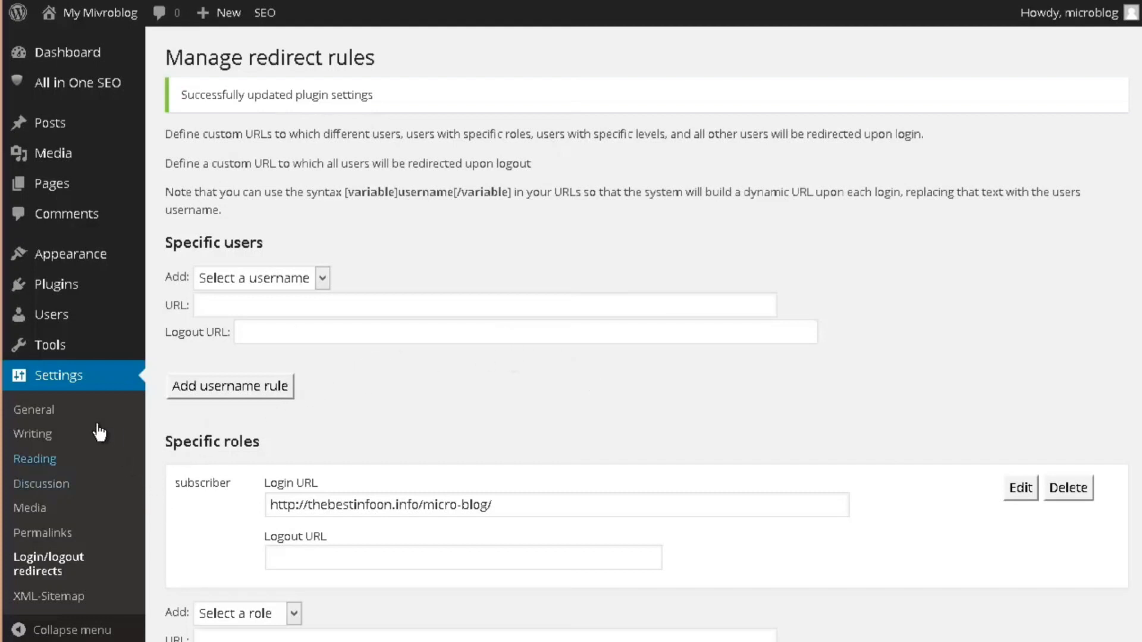
Correct the site title in the general settings to "My Microblog"
click(28, 416)
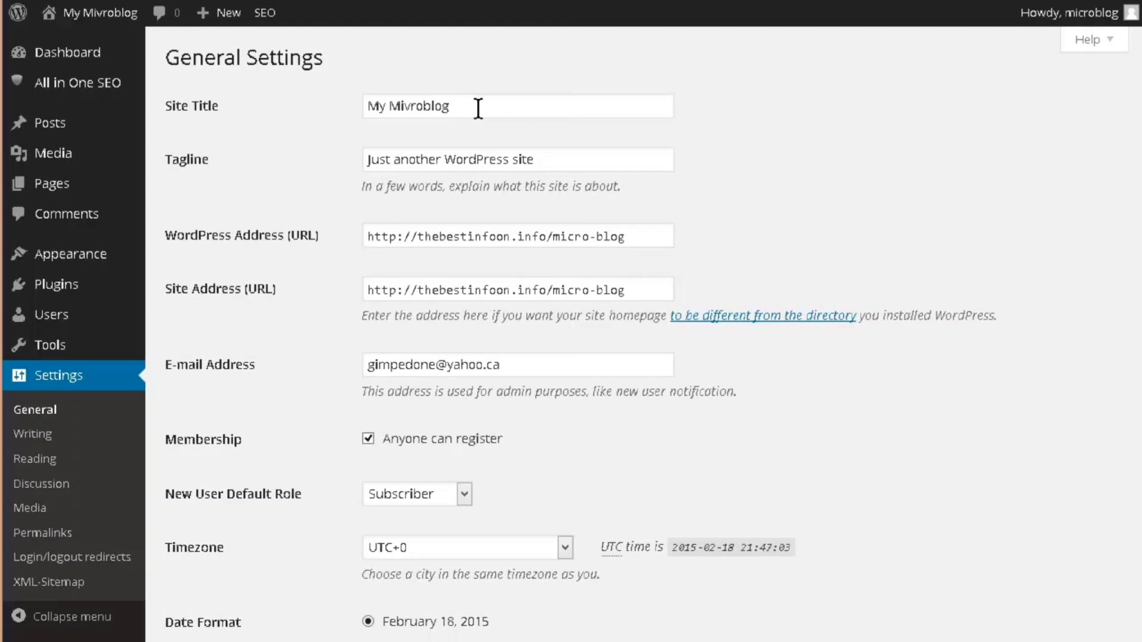
click(407, 106)
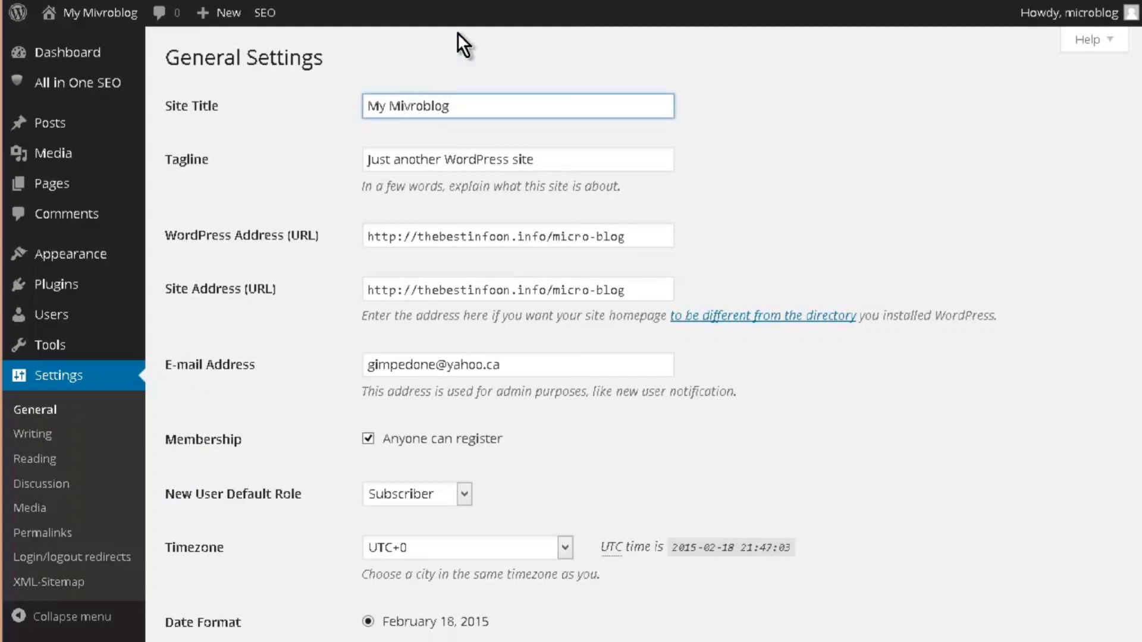
key(Delete)
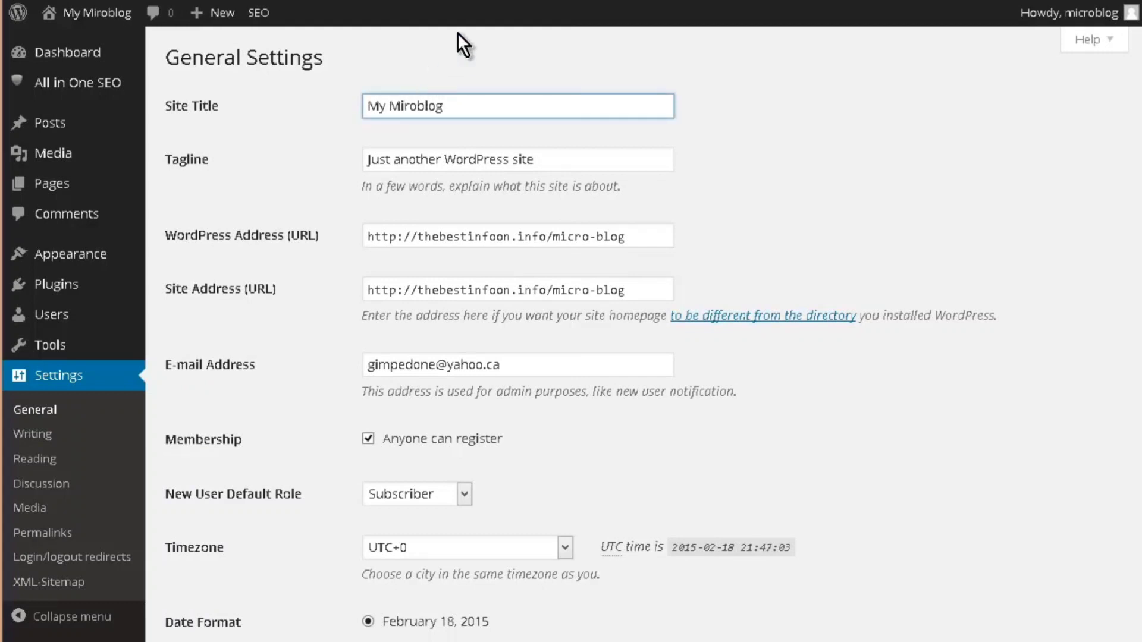
text(c)
key(Right)
key(Right)
key(Right)
key(Right)
key(Right)
key(Right)
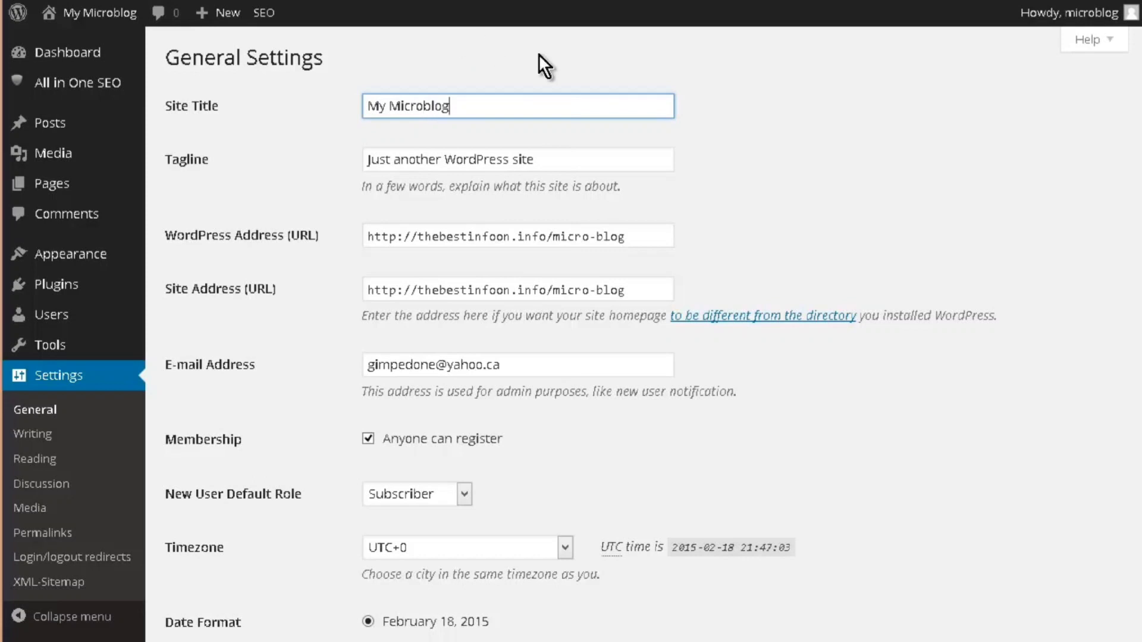
Replace the site's default tagline with "My Description"
drag(555, 161, 265, 173)
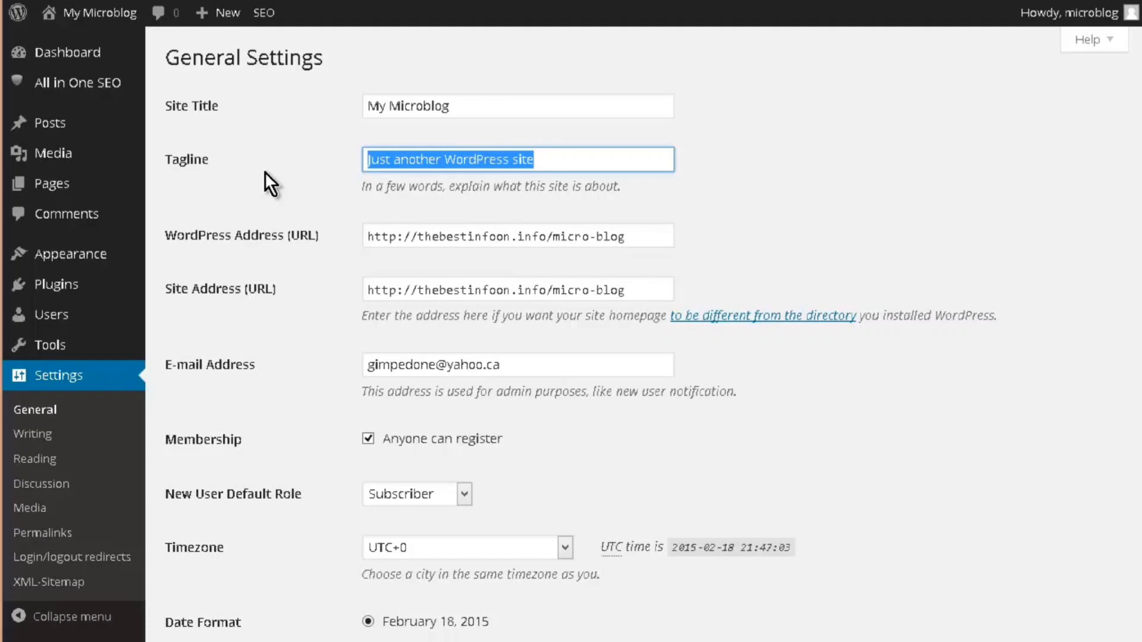
text(My )
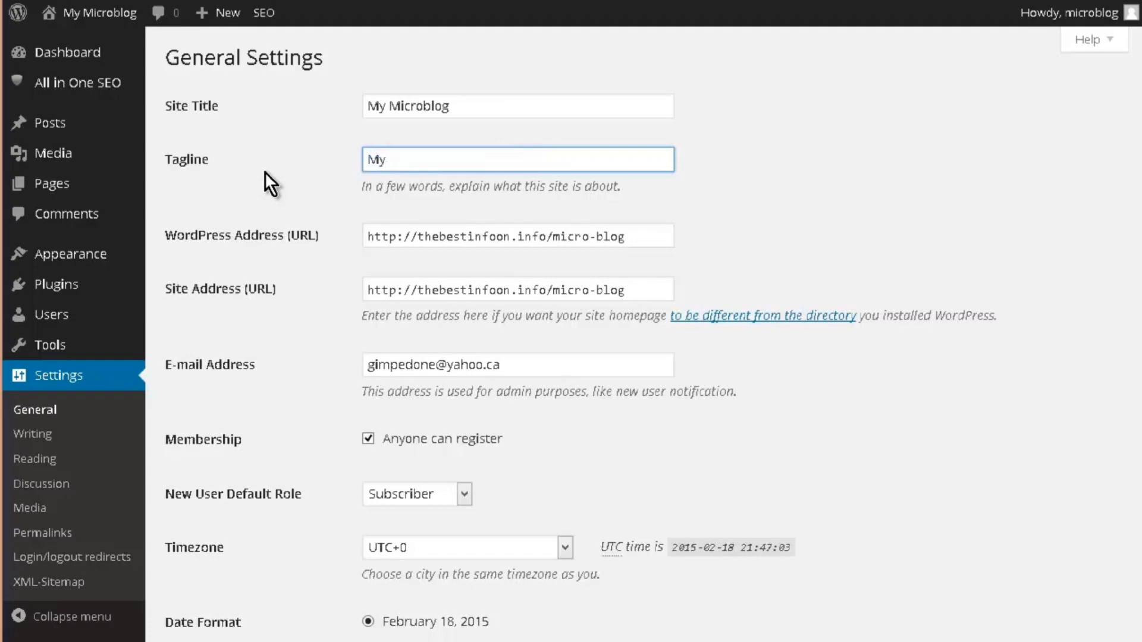
text(Description)
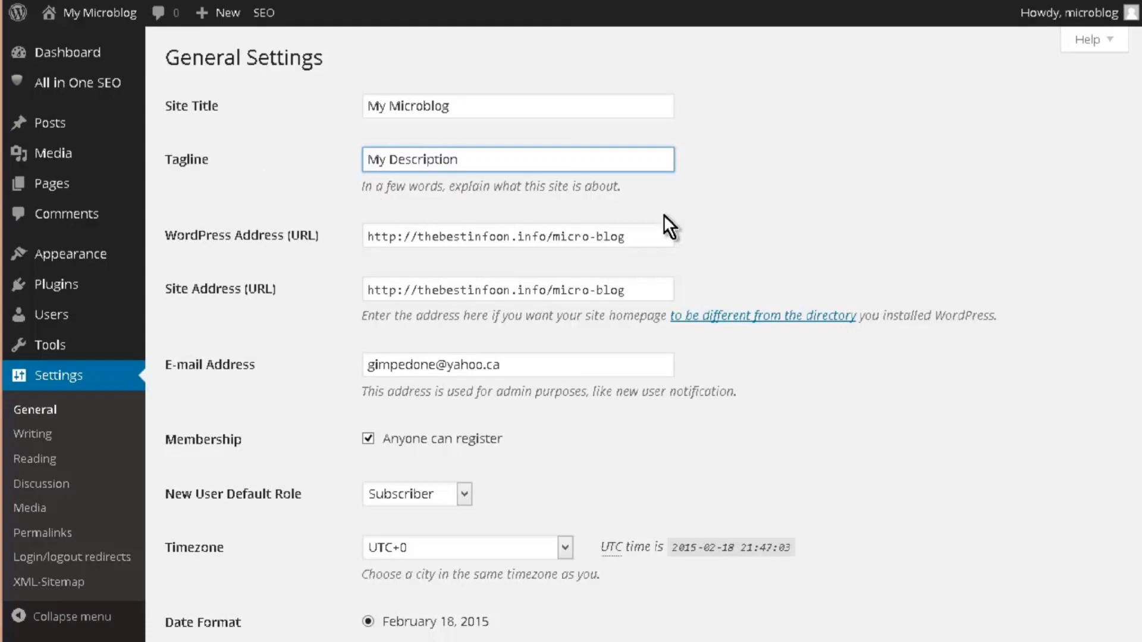
Set the site timezone to Edmonton and save the general settings
scroll(306, 284, down, 4)
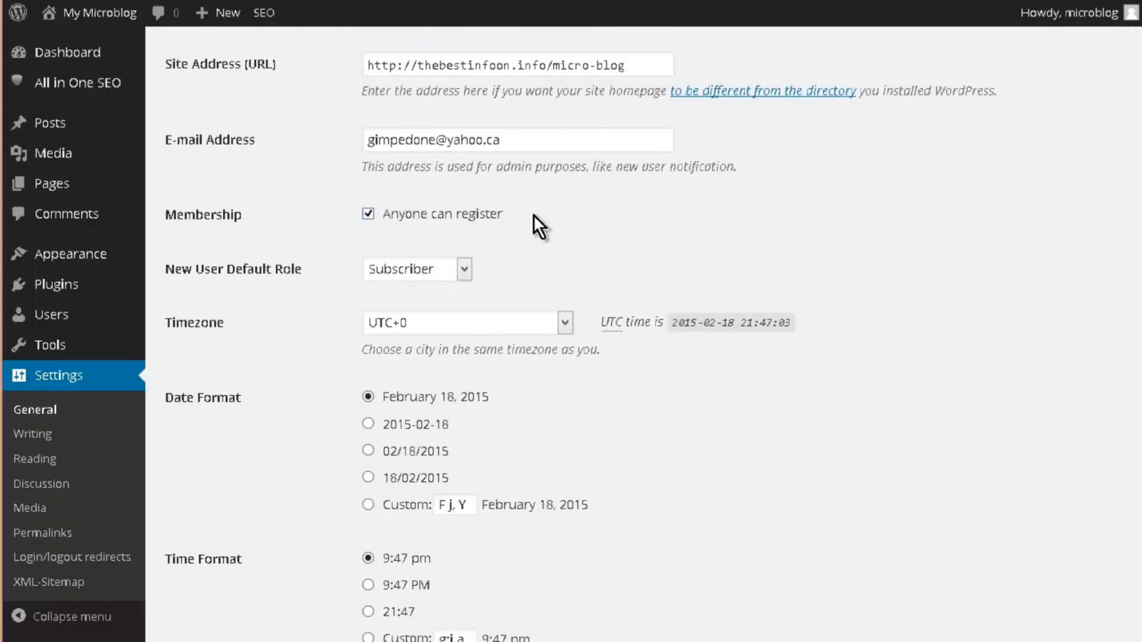
click(564, 324)
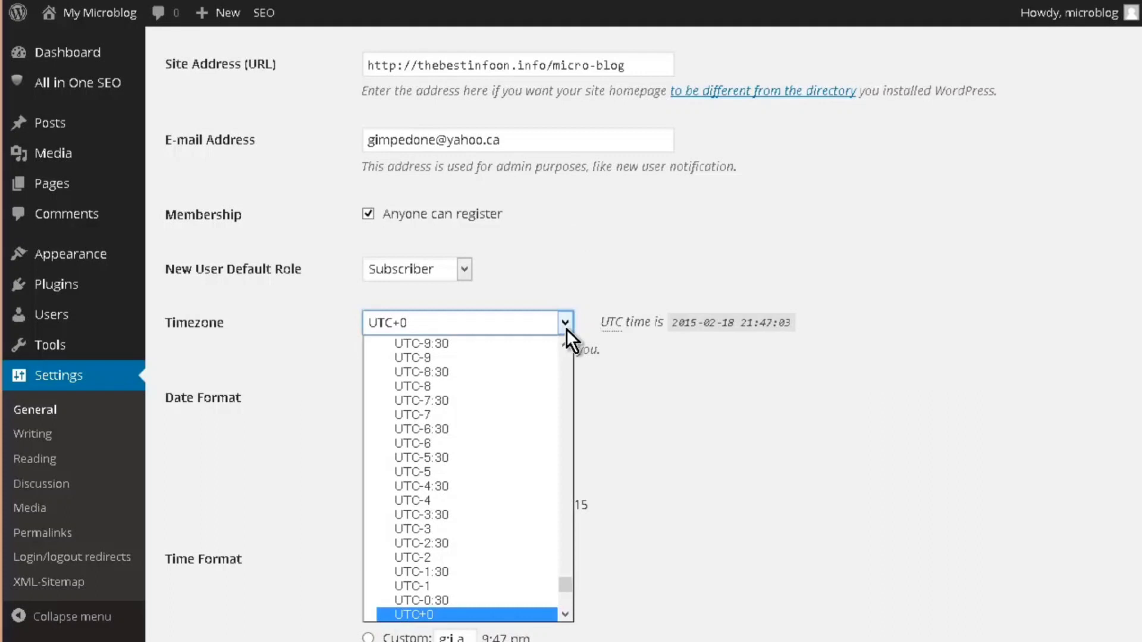
key(e)
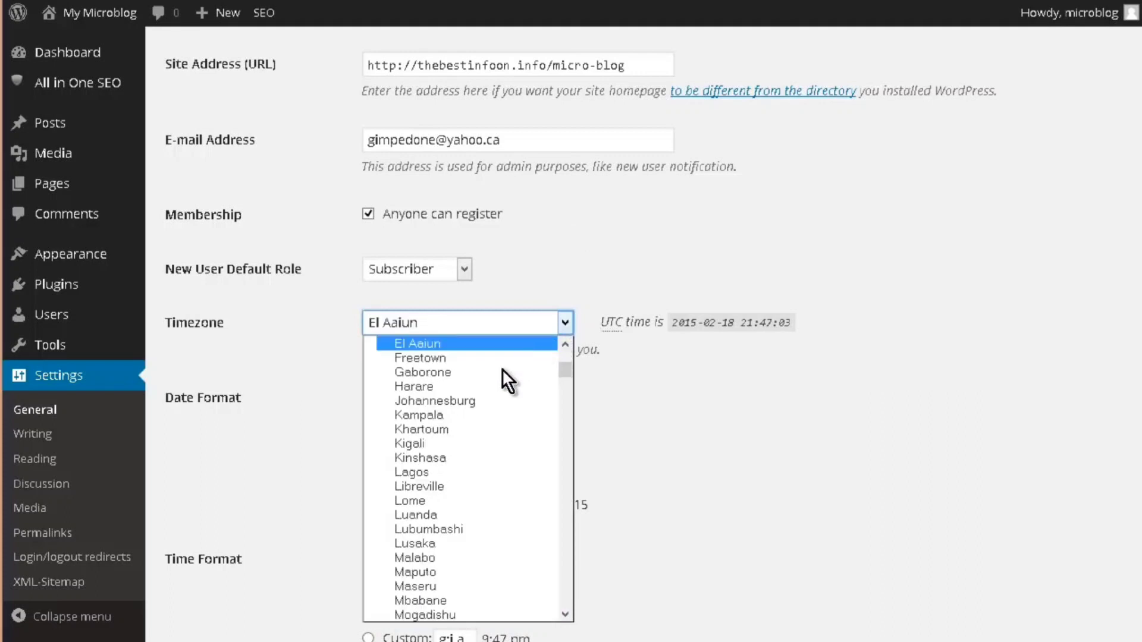
scroll(488, 413, down, 15)
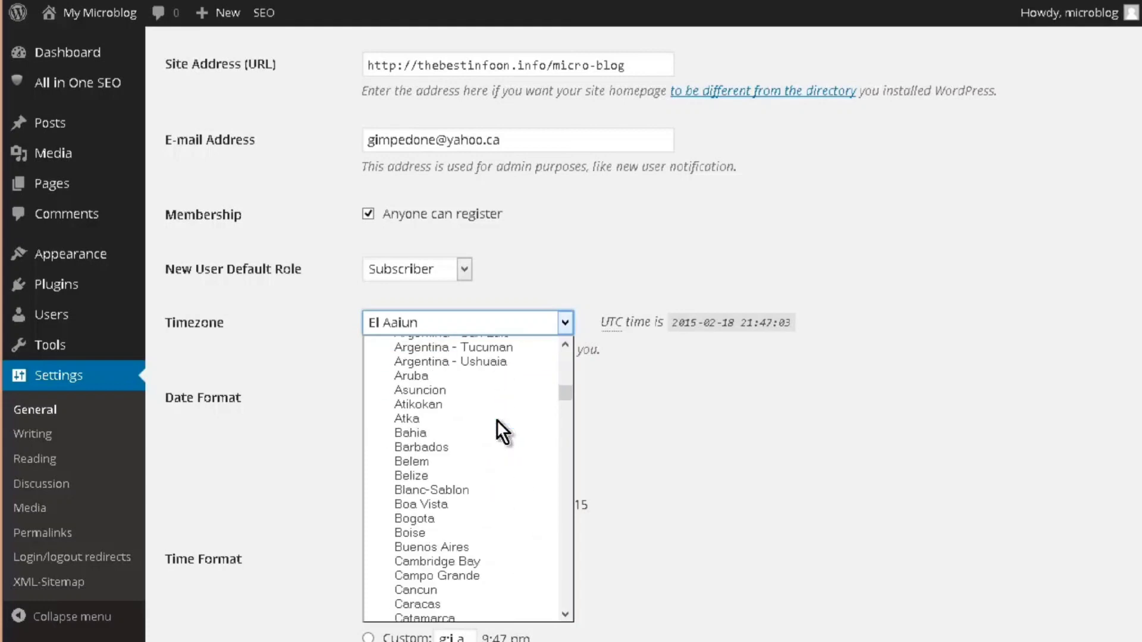
scroll(497, 420, down, 6)
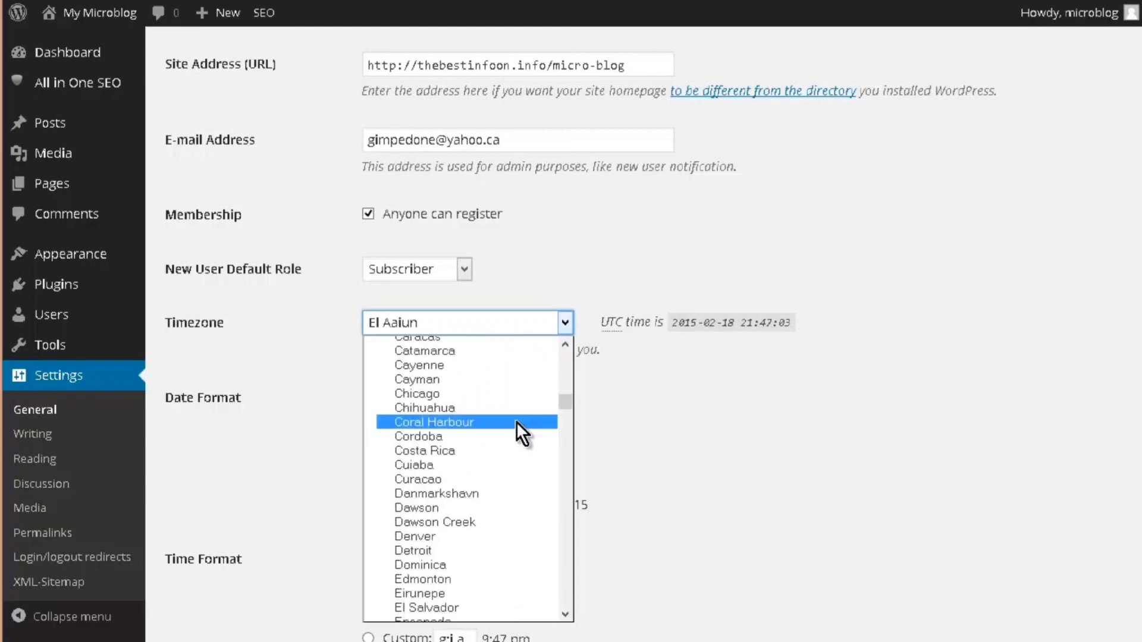
scroll(533, 465, down, 4)
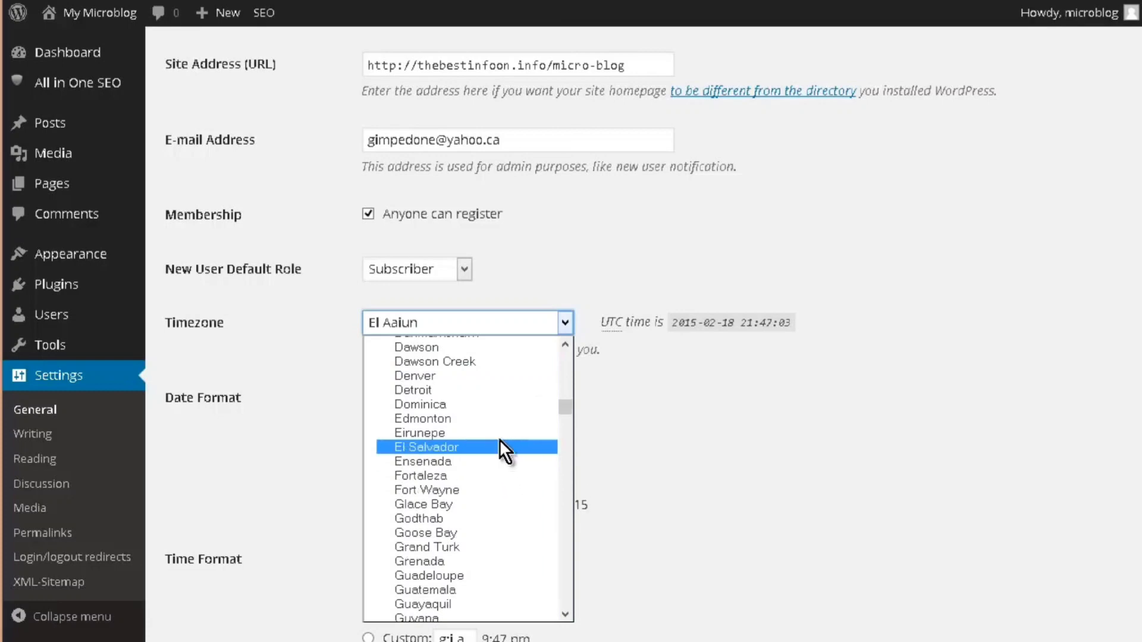
click(493, 419)
click(273, 397)
scroll(469, 394, down, 5)
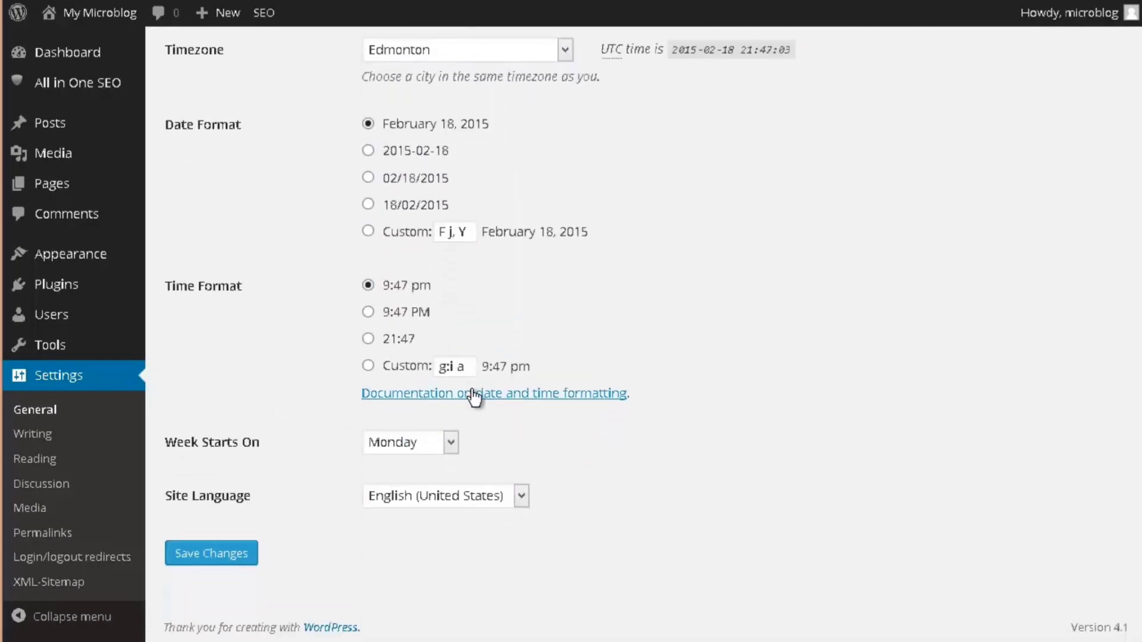
click(214, 565)
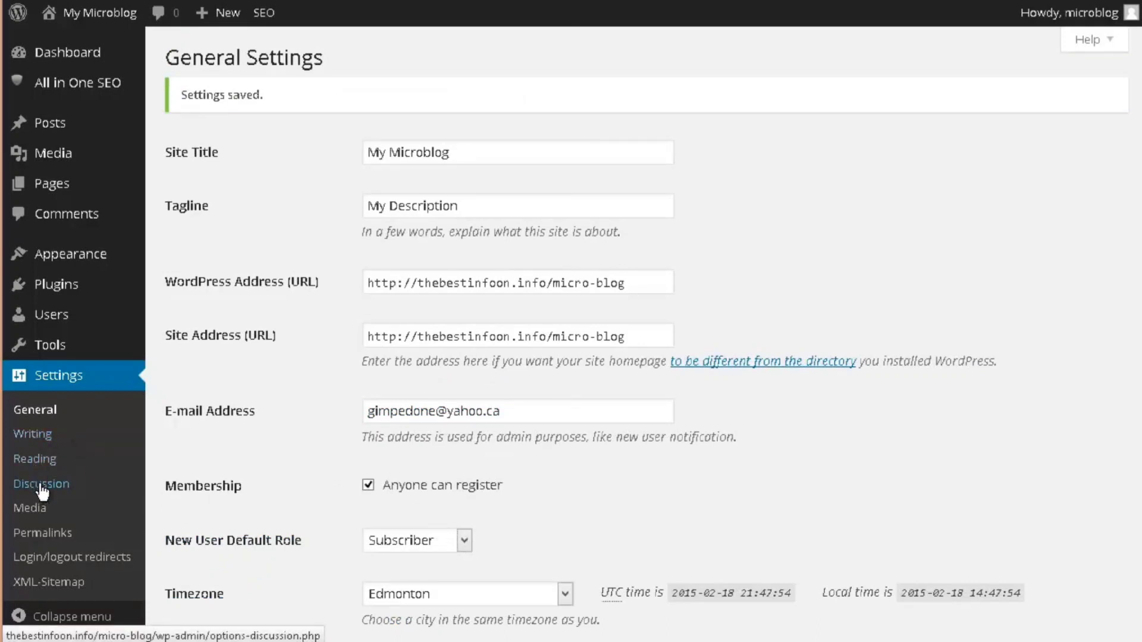
In the discussion settings, disable both blog link notifications and the name and e-mail requirement, and require users to be registered and logged in to comment
click(64, 486)
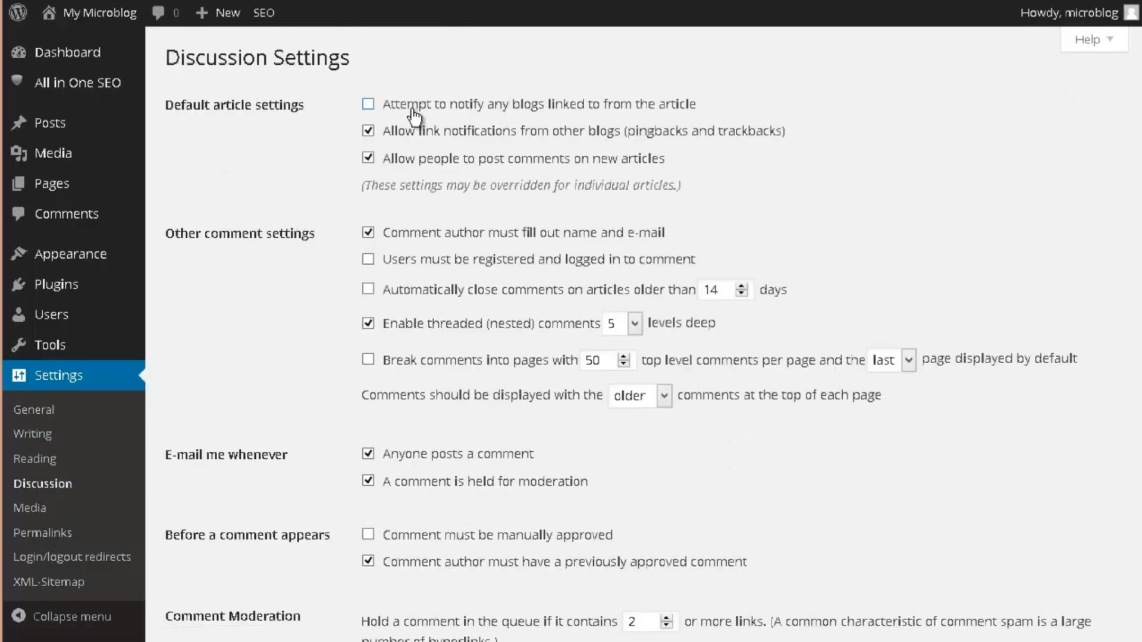
click(375, 136)
click(369, 234)
click(369, 260)
Turn off both comment e-mail notifications and the previously approved comment requirement, and save the discussion settings
scroll(797, 298, down, 2)
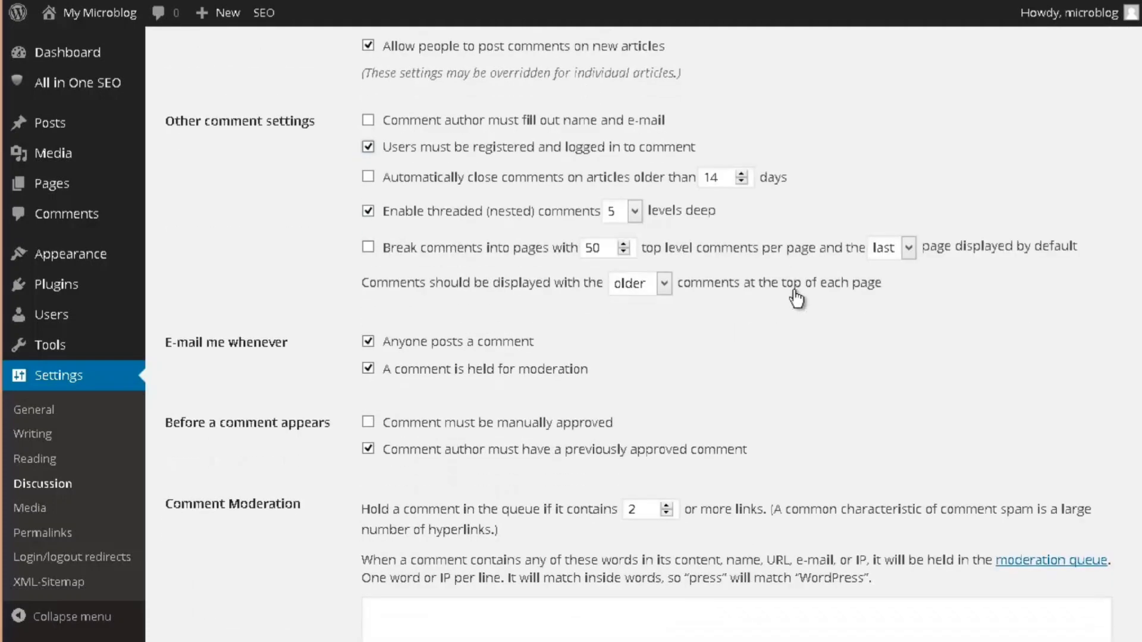
scroll(440, 301, down, 2)
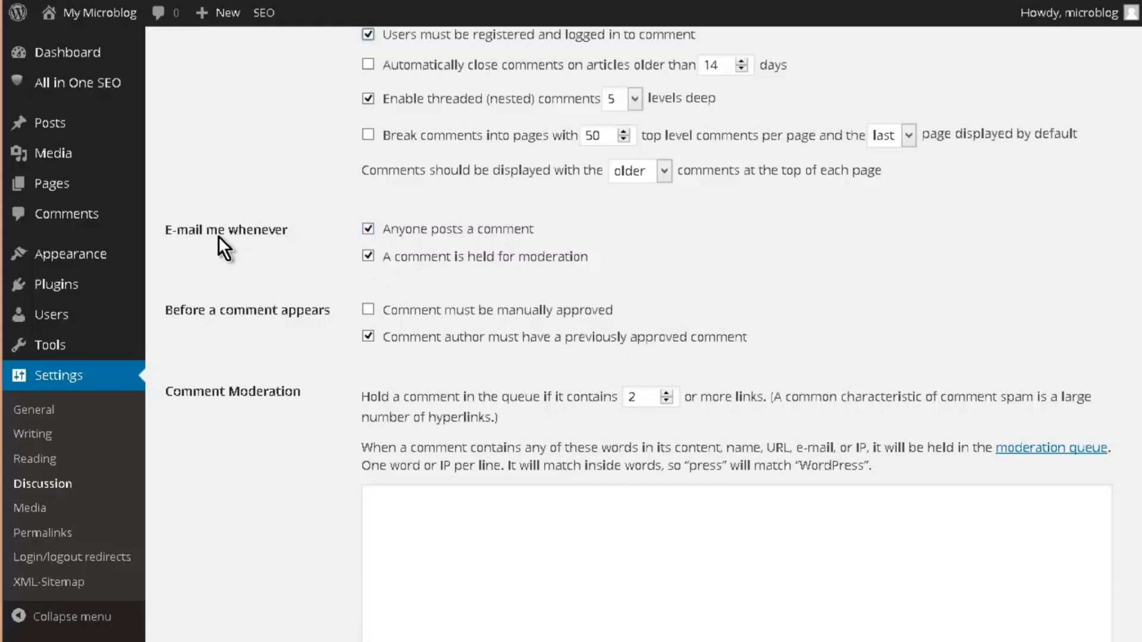
click(368, 229)
click(368, 257)
click(369, 337)
scroll(337, 392, down, 5)
scroll(436, 276, down, 9)
scroll(453, 224, up, 9)
scroll(461, 224, up, 3)
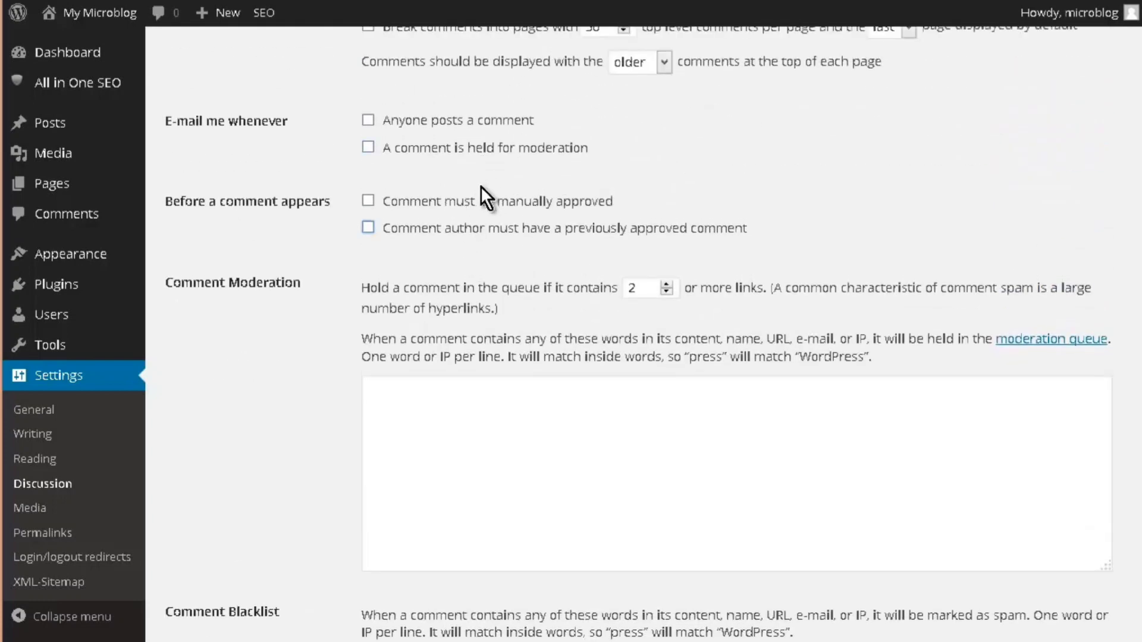
scroll(480, 201, up, 5)
scroll(477, 189, down, 10)
scroll(480, 196, down, 8)
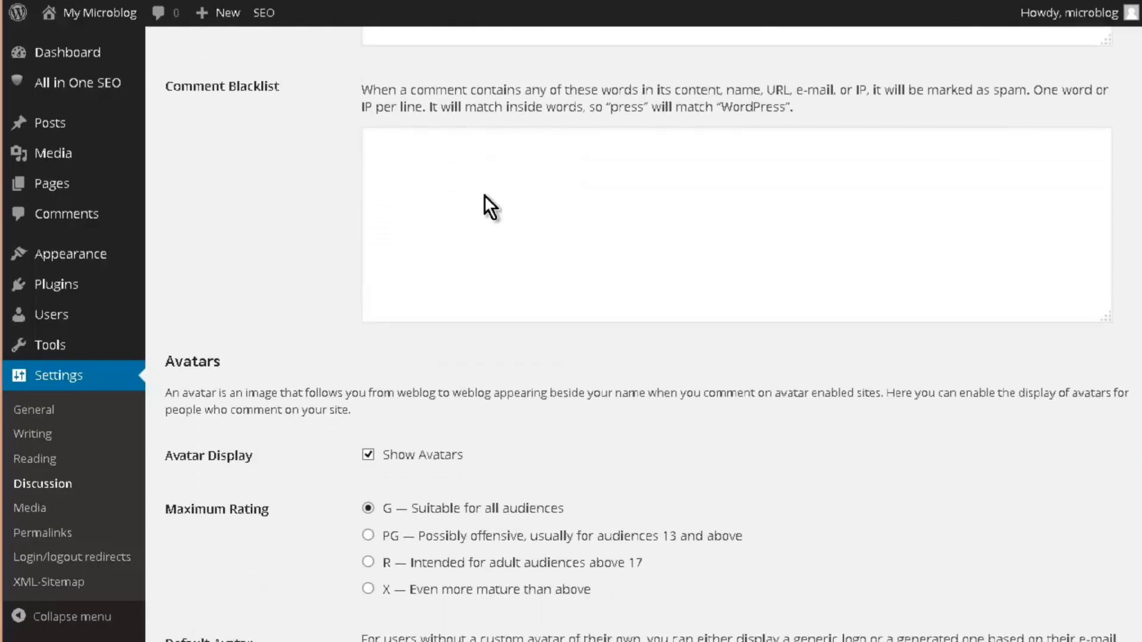
click(220, 550)
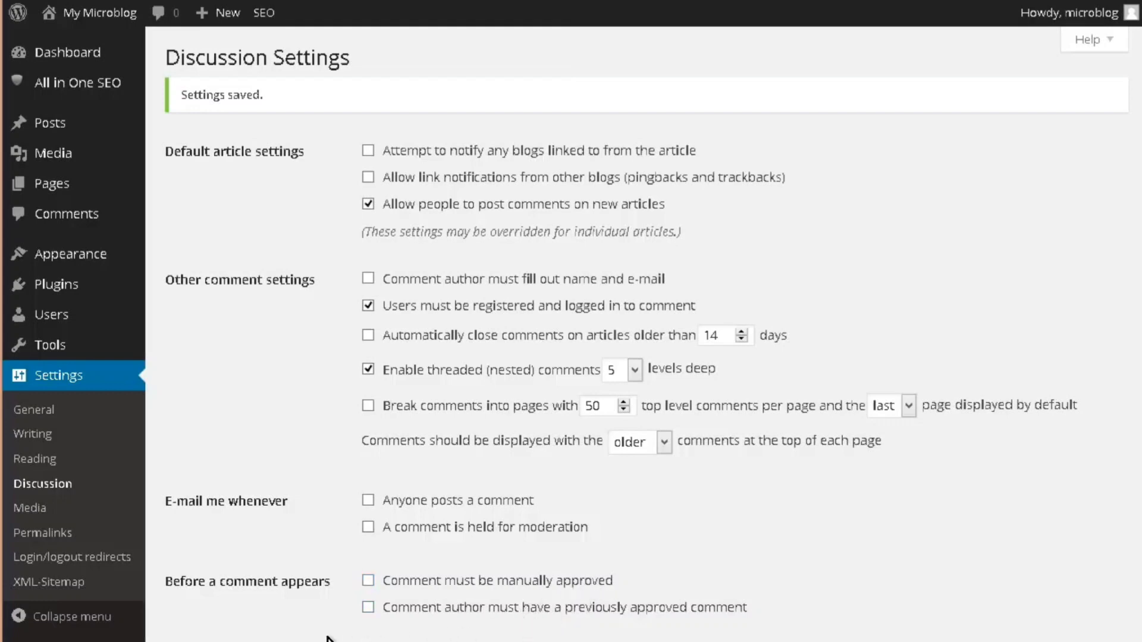
Set the permalink structure to Post name and save the permalink settings
click(37, 535)
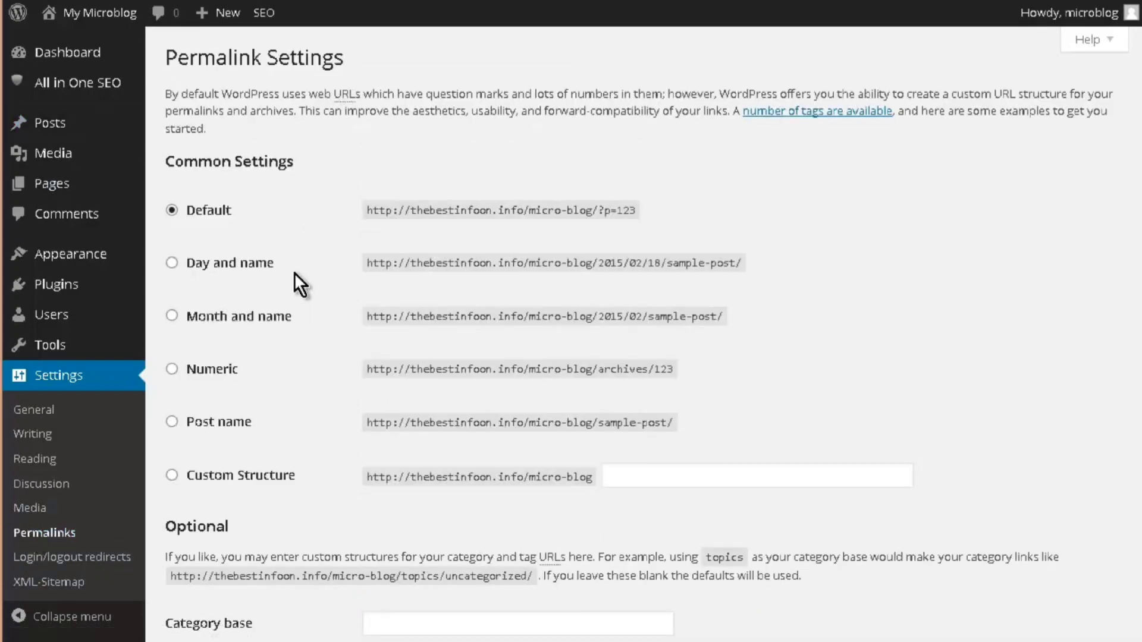
click(172, 423)
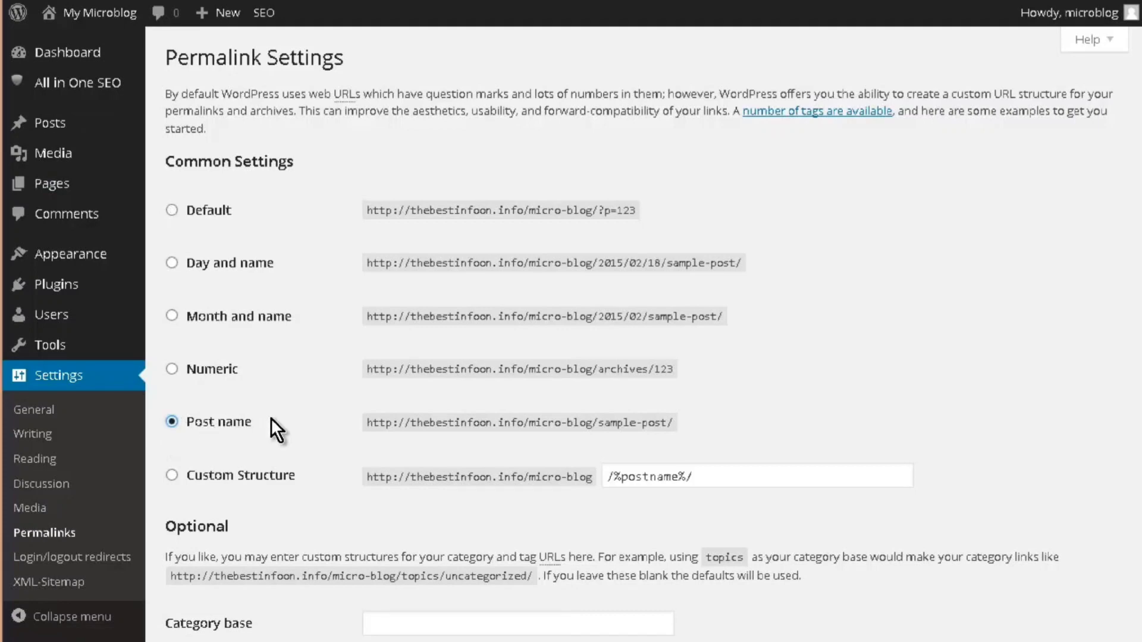
scroll(298, 419, down, 2)
scroll(297, 419, down, 1)
click(194, 562)
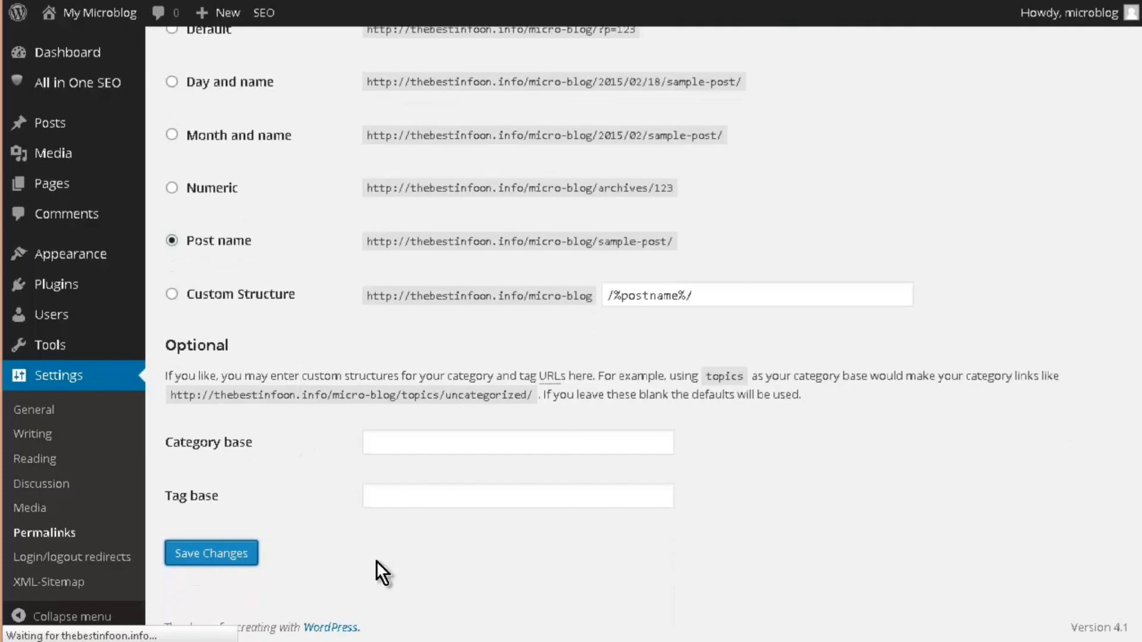